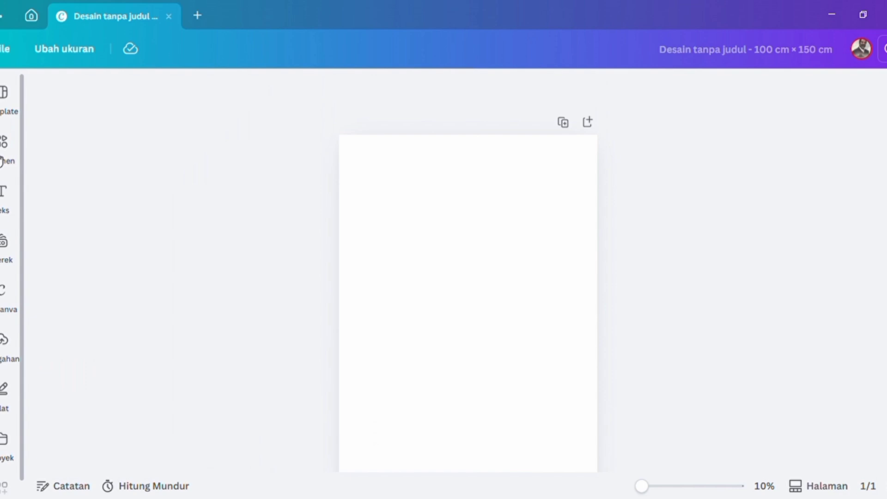
# Add a square shape from the basic shapes and stretch it to cover the entire page as a background
pyautogui.click(2, 159)
pyautogui.click(74, 187)
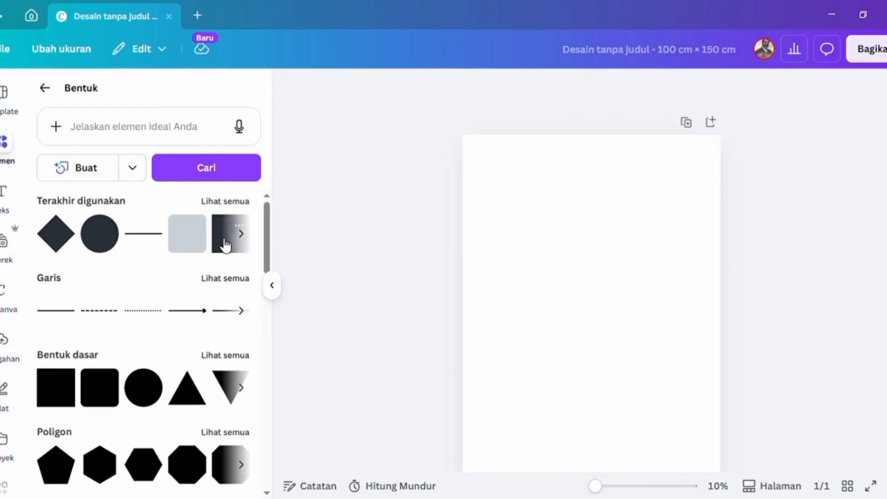
pyautogui.click(225, 246)
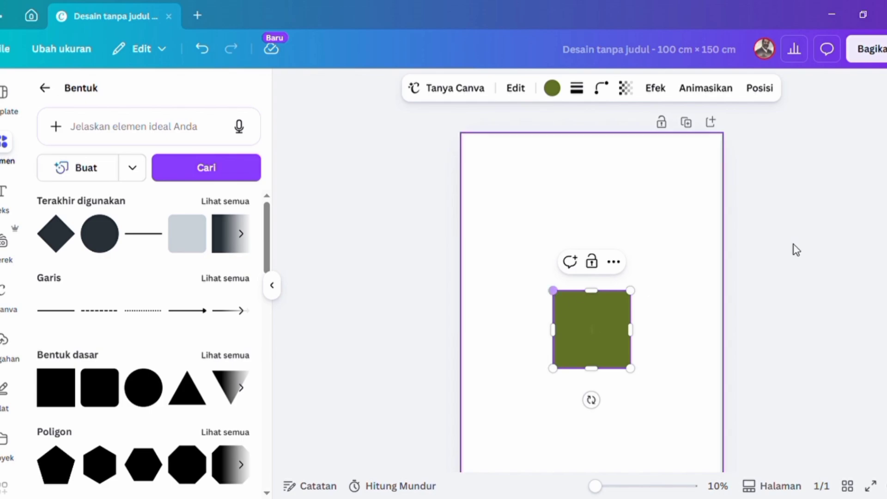
pyautogui.click(642, 291)
pyautogui.click(603, 292)
pyautogui.moveTo(602, 292); pyautogui.dragTo(531, 162)
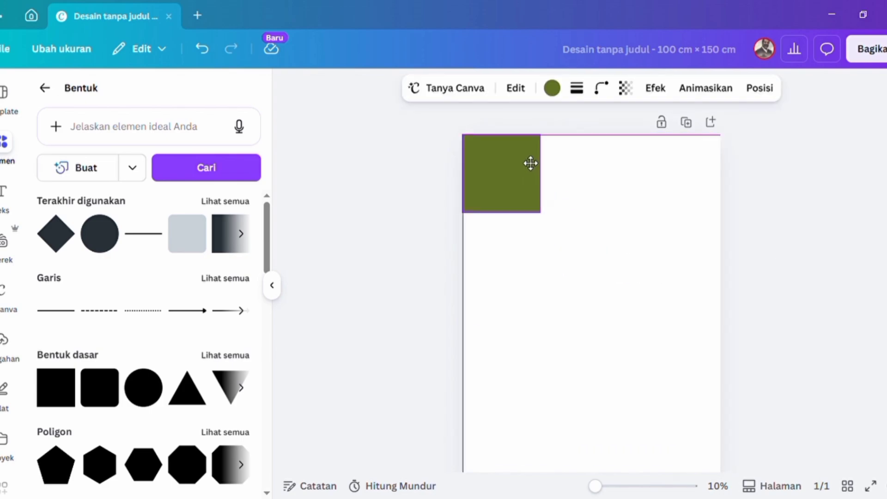
pyautogui.moveTo(541, 213); pyautogui.dragTo(722, 472)
pyautogui.scroll(-2, 740, 456)
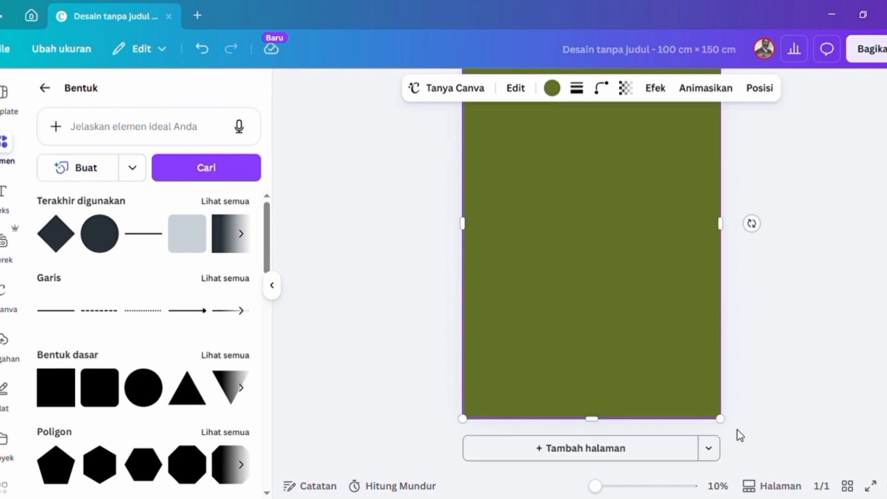
# Change the background rectangle's fill to very dark brown, #240B00
pyautogui.click(552, 89)
pyautogui.click(61, 198)
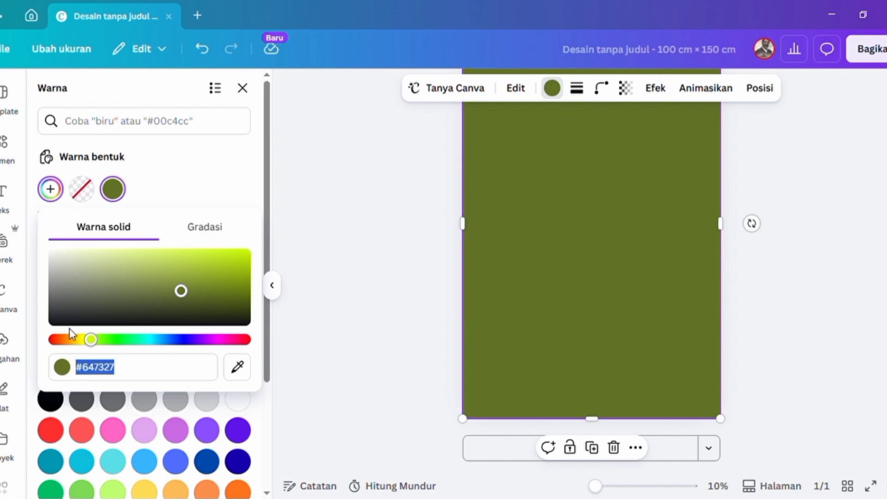
pyautogui.click(62, 341)
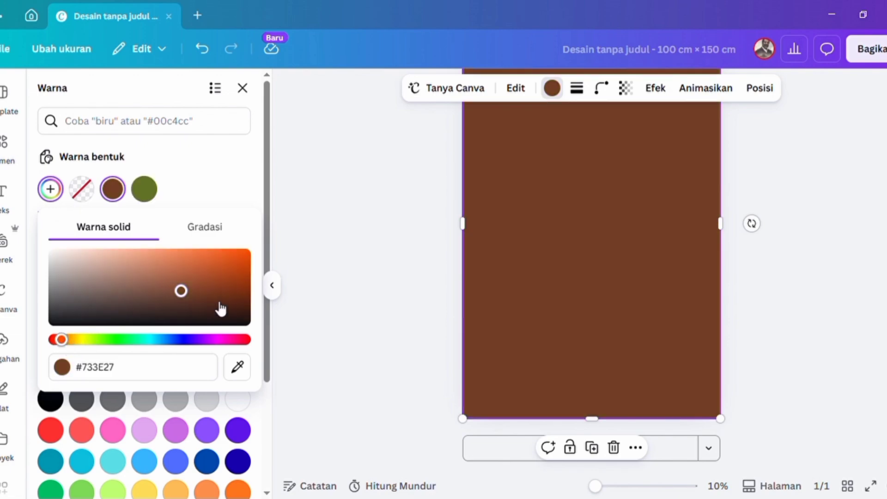
pyautogui.moveTo(231, 299); pyautogui.dragTo(248, 313)
pyautogui.click(802, 267)
pyautogui.scroll(2, 802, 267)
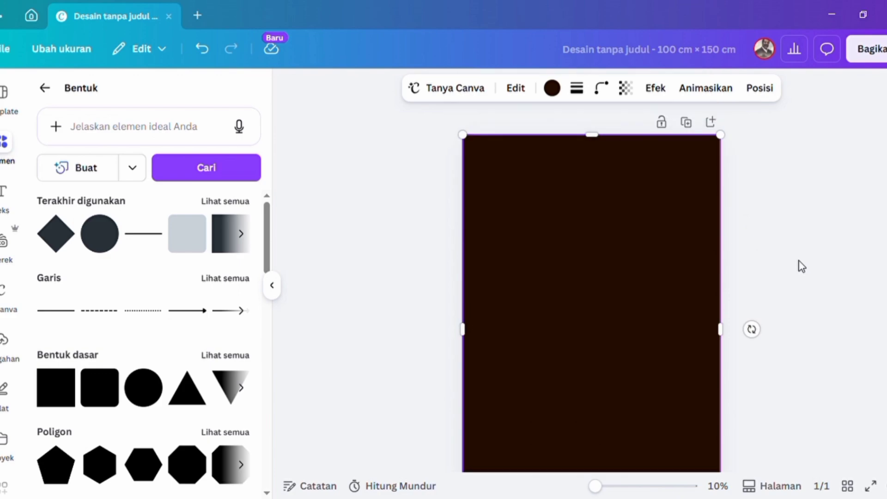
pyautogui.moveTo(596, 495)
pyautogui.mouseDown()
pyautogui.moveTo(615, 494)
pyautogui.moveTo(602, 495)
pyautogui.mouseUp()
pyautogui.click(857, 292)
pyautogui.scroll(2, 815, 279)
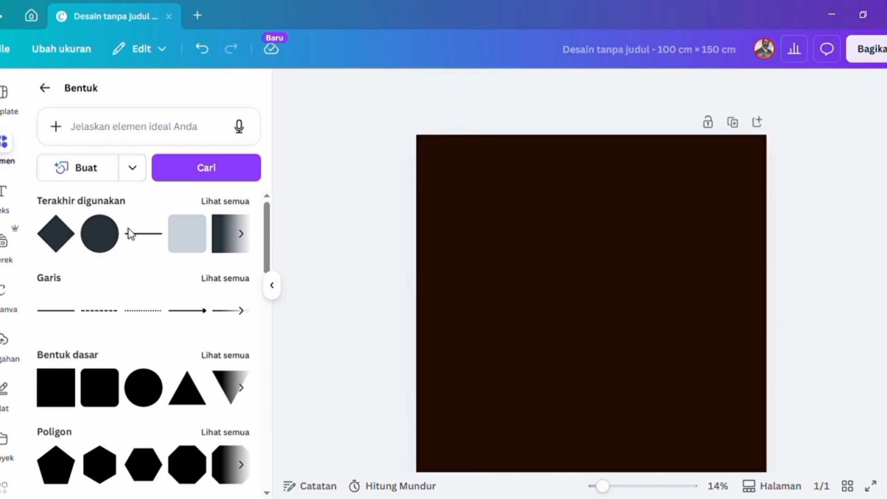
pyautogui.click(205, 250)
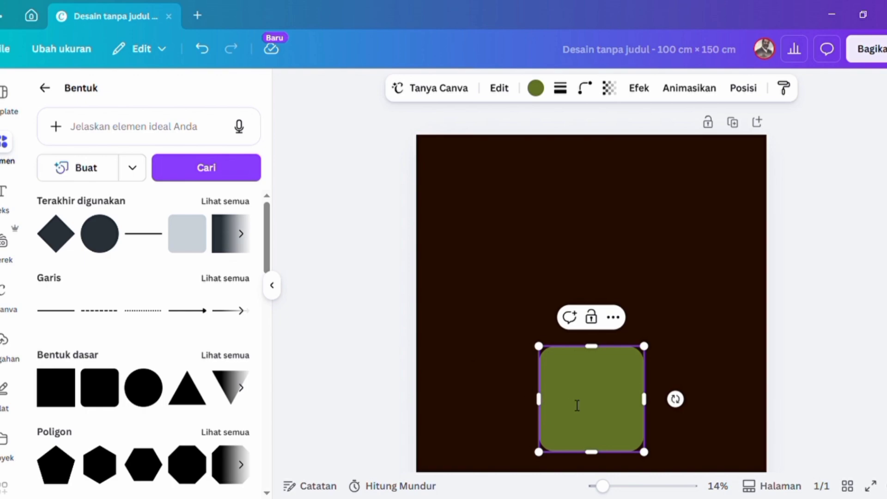
pyautogui.click(613, 317)
pyautogui.click(392, 252)
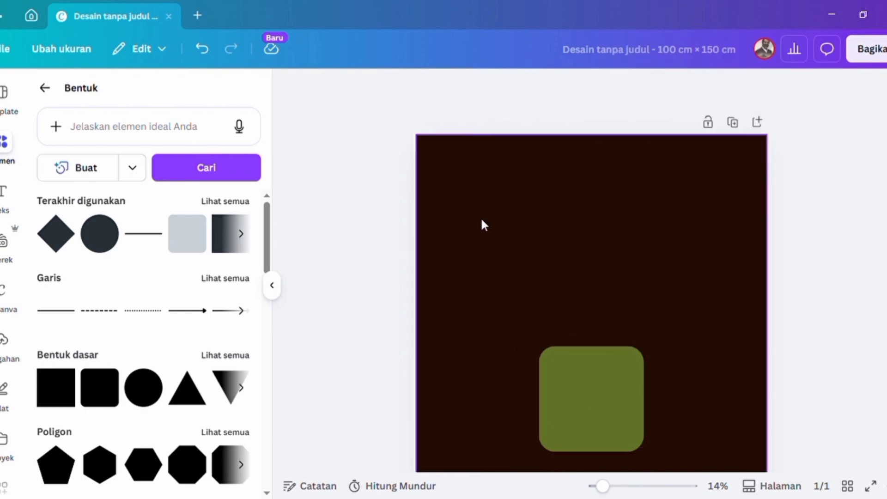
pyautogui.click(609, 393)
pyautogui.click(613, 317)
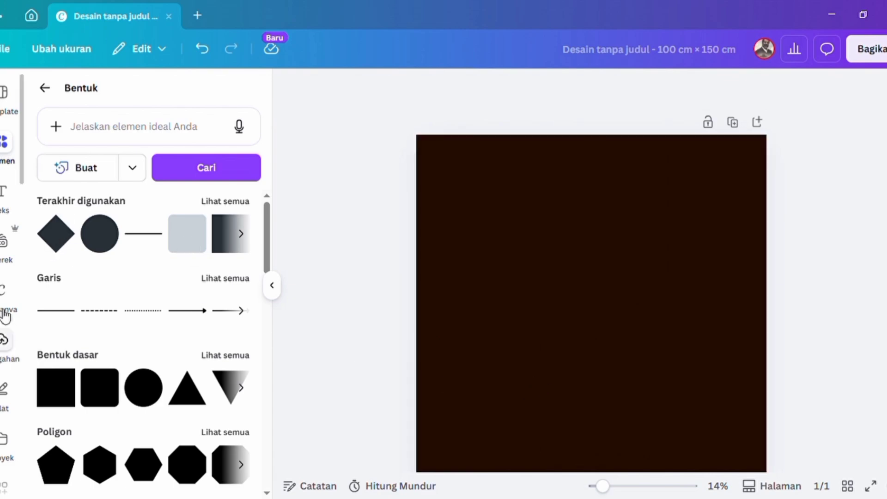
# Add a diamond shape to the page and fill it with white
pyautogui.click(68, 242)
pyautogui.scroll(-5, 618, 401)
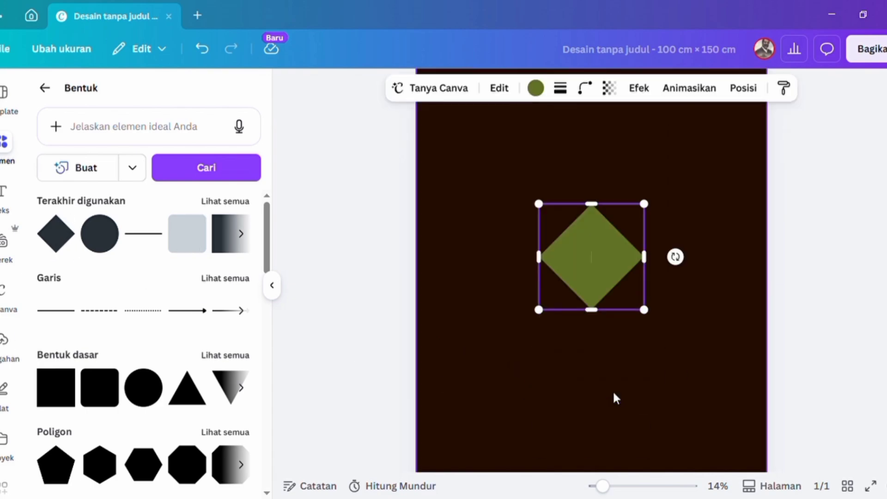
pyautogui.click(539, 93)
pyautogui.click(50, 240)
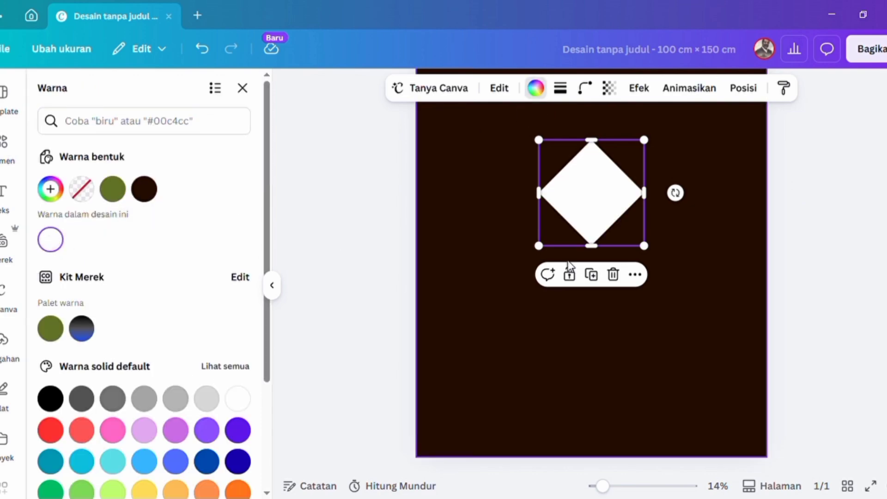
# Round the white diamond's corners to the maximum
pyautogui.click(585, 89)
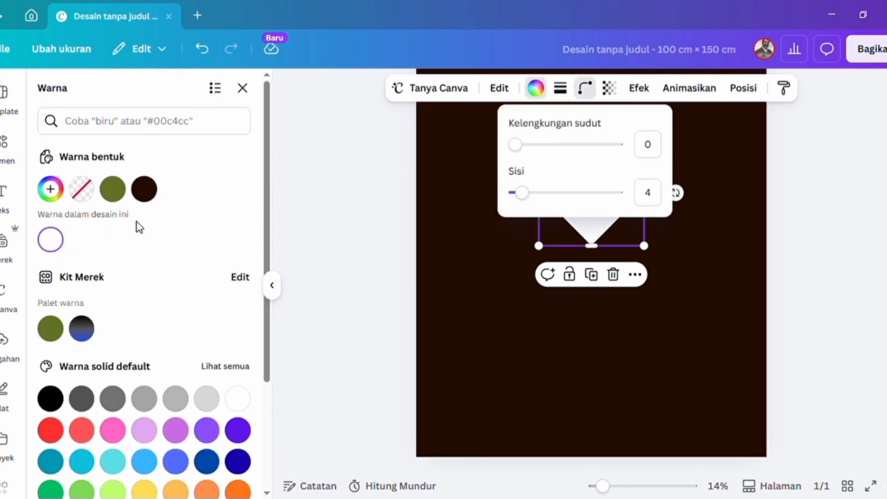
pyautogui.moveTo(525, 145); pyautogui.dragTo(633, 152)
pyautogui.click(697, 186)
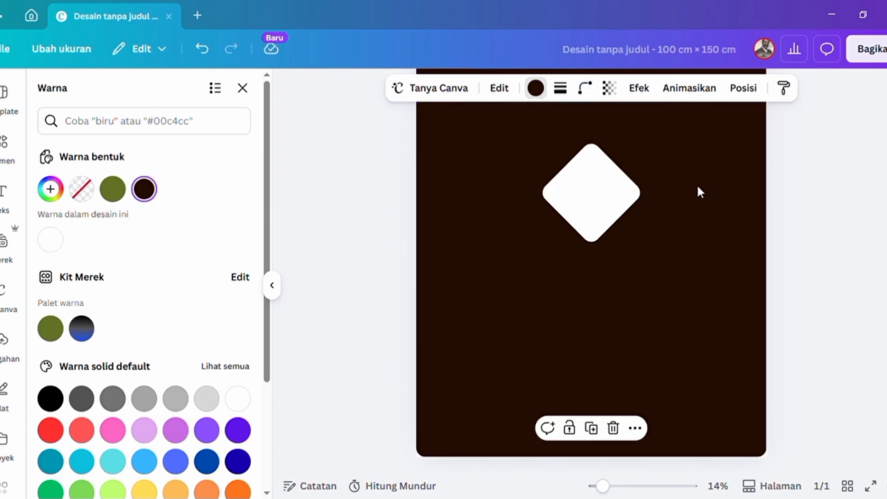
# Enlarge the white diamond to about 56.4 cm and place it at the page's upper right, with its upper half beyond the top edge
pyautogui.scroll(5, 611, 213)
pyautogui.moveTo(581, 398); pyautogui.dragTo(686, 141)
pyautogui.moveTo(647, 204); pyautogui.dragTo(579, 321)
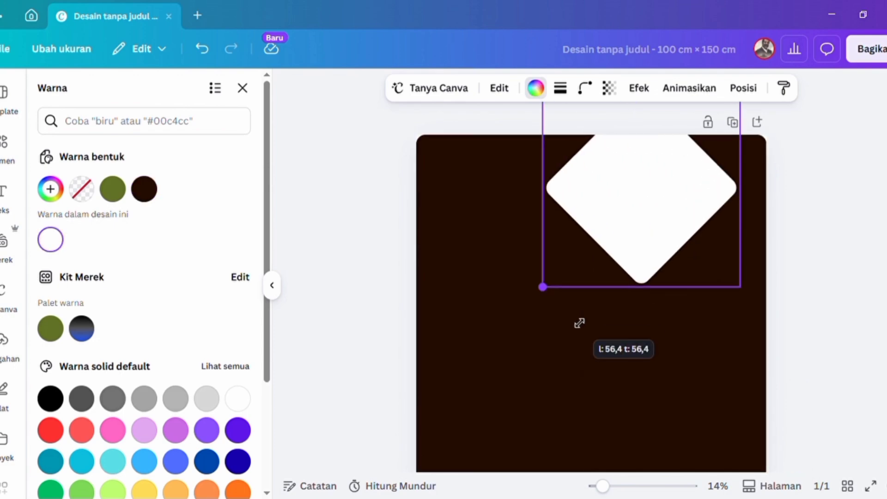
pyautogui.moveTo(674, 238); pyautogui.dragTo(700, 188)
# Set the dark brown background rectangle's corner rounding to 0
pyautogui.click(678, 359)
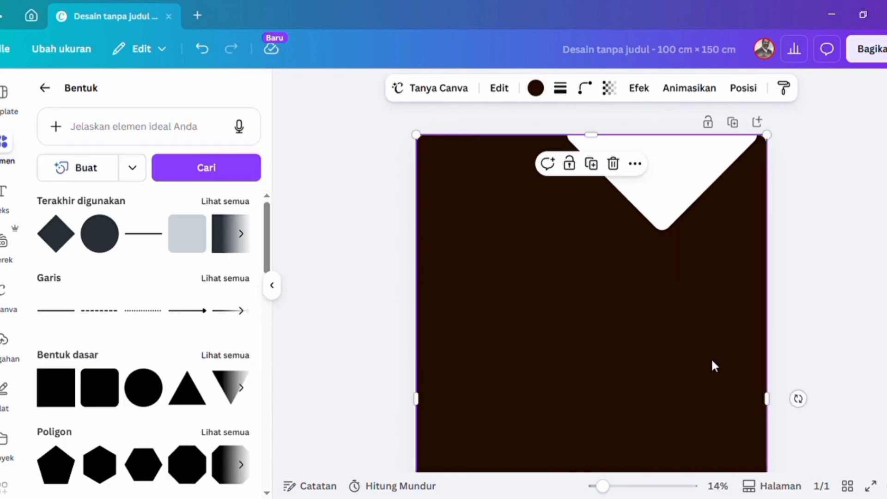
pyautogui.click(592, 95)
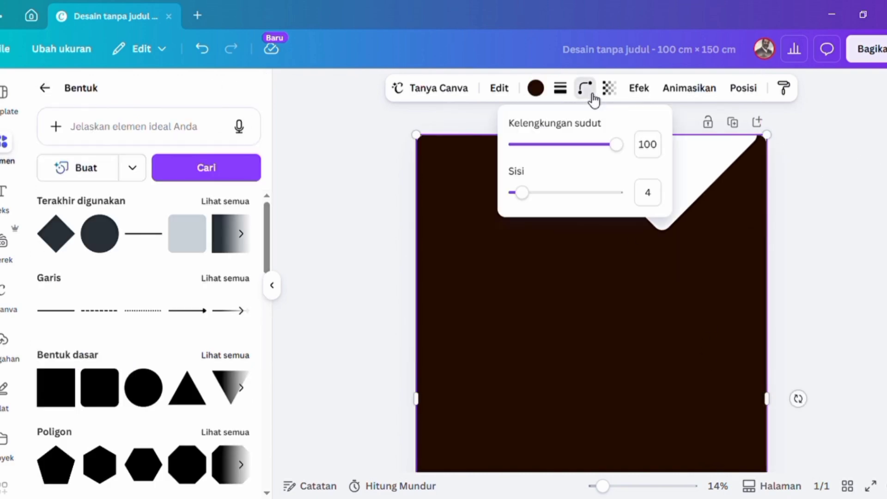
pyautogui.moveTo(618, 153); pyautogui.dragTo(508, 145)
pyautogui.click(866, 260)
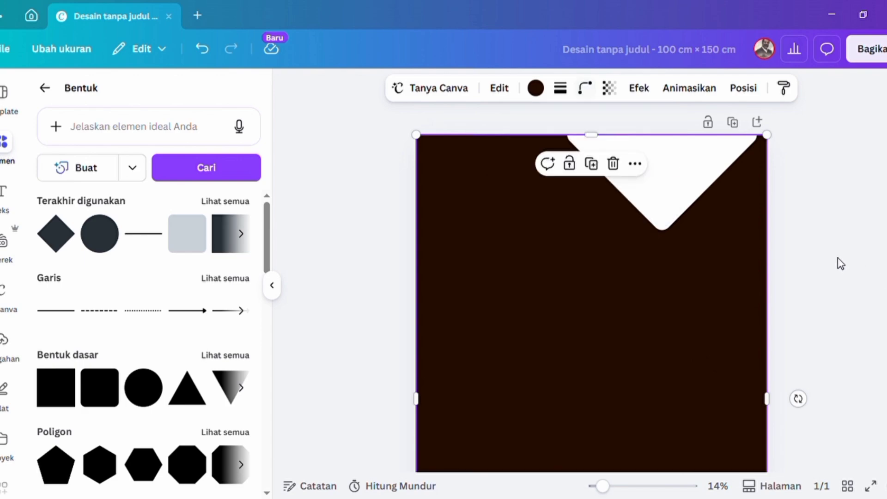
pyautogui.click(842, 263)
# Nudge the white diamond slightly upward so its rounded side corners sit beyond the page's top edge
pyautogui.click(674, 200)
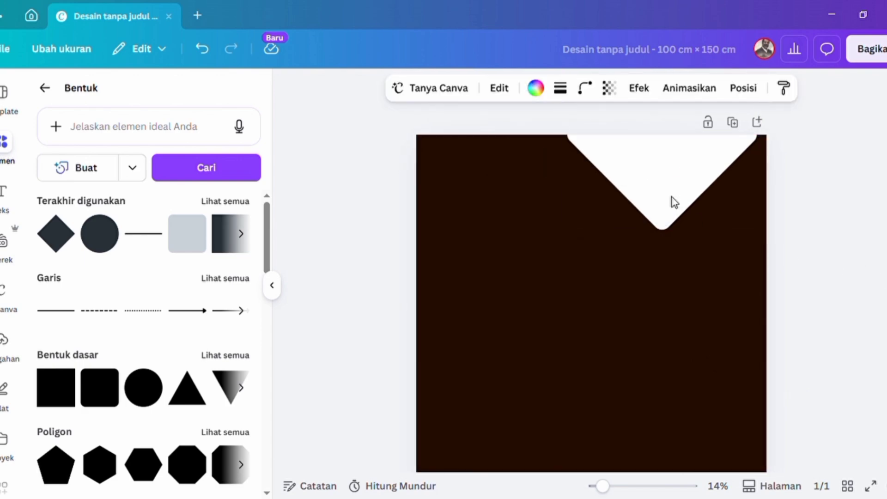
pyautogui.press('Up')
pyautogui.press('Up')
pyautogui.press('Up')
pyautogui.press('Up')
pyautogui.press('Up')
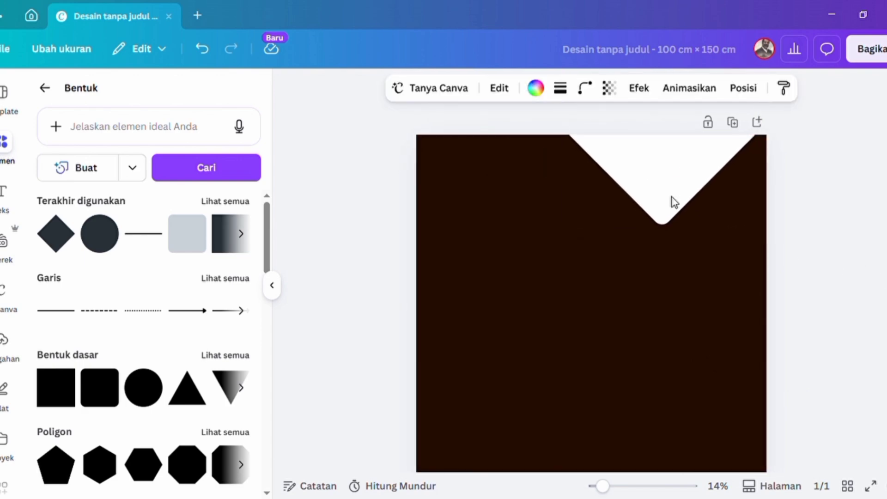
pyautogui.click(855, 194)
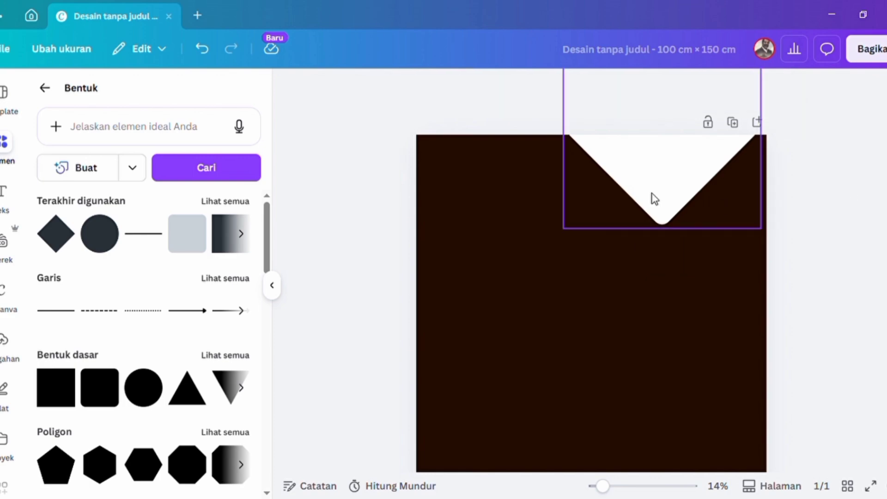
# Duplicate the white diamond, enlarge the copy to about twice the size, and place it over the page's upper left beside the original
pyautogui.click(649, 180)
pyautogui.click(664, 257)
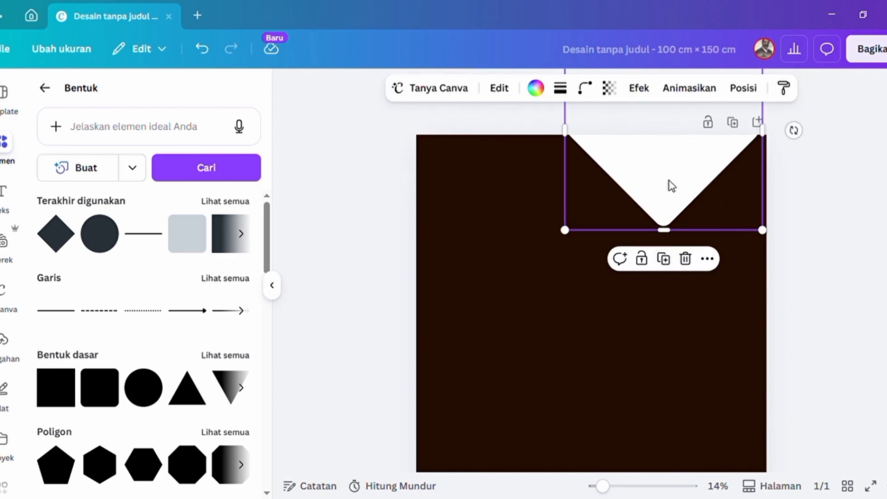
pyautogui.moveTo(669, 186); pyautogui.dragTo(559, 292)
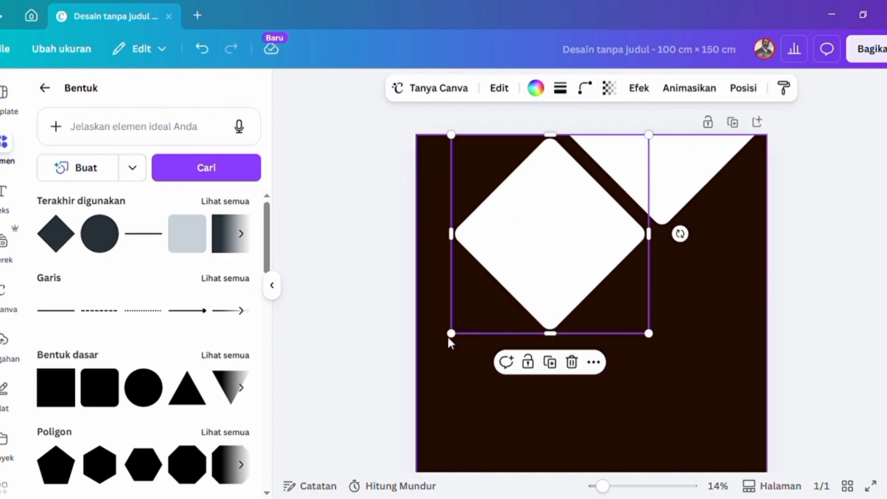
pyautogui.moveTo(449, 339); pyautogui.dragTo(277, 456)
pyautogui.moveTo(472, 374); pyautogui.dragTo(492, 285)
# Fill the large left diamond with a slightly lighter dark brown, #391505
pyautogui.click(535, 90)
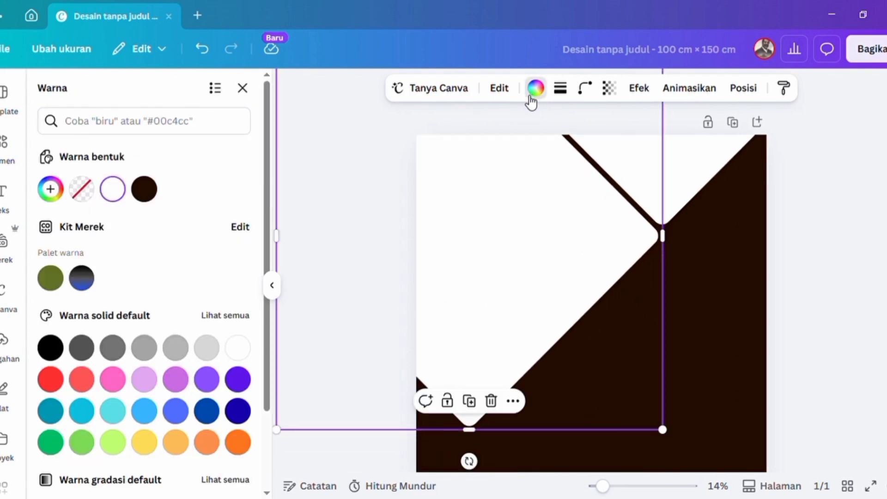
pyautogui.click(146, 196)
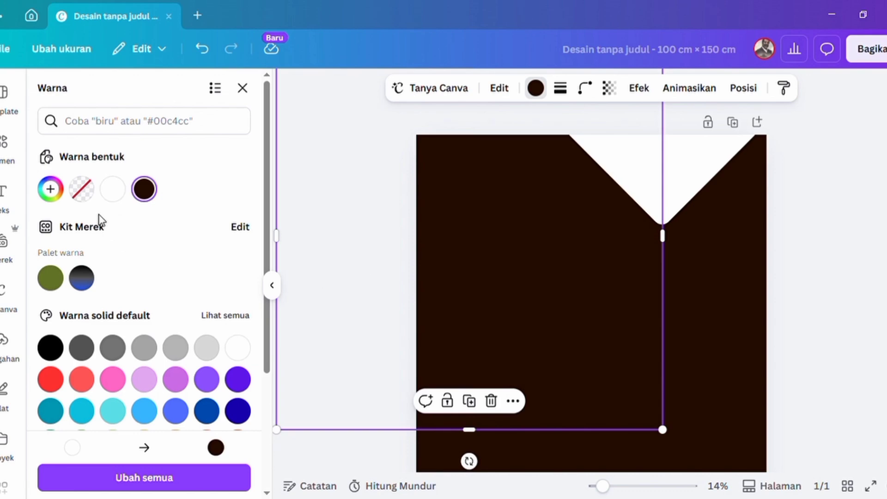
pyautogui.click(50, 190)
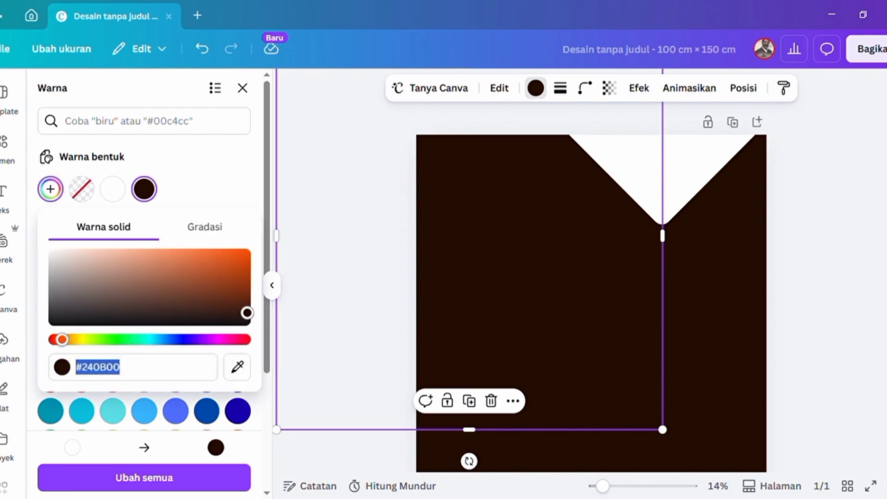
pyautogui.moveTo(247, 313); pyautogui.dragTo(231, 306)
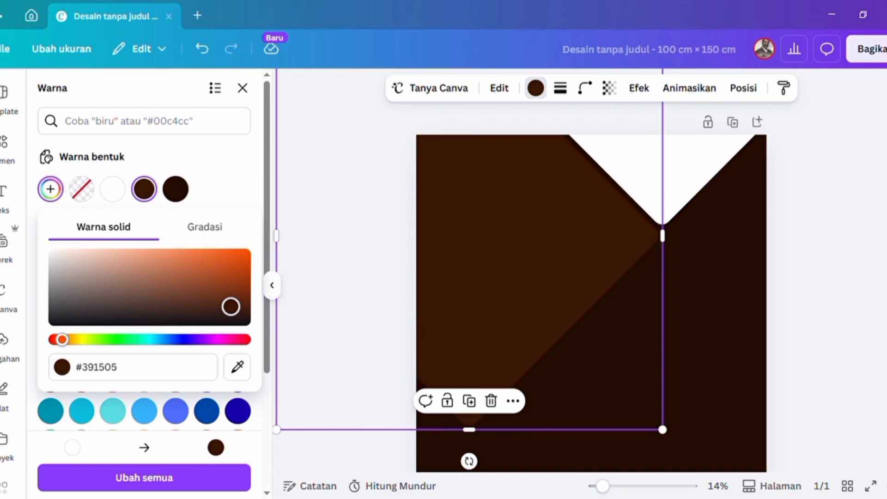
pyautogui.click(826, 318)
pyautogui.click(826, 317)
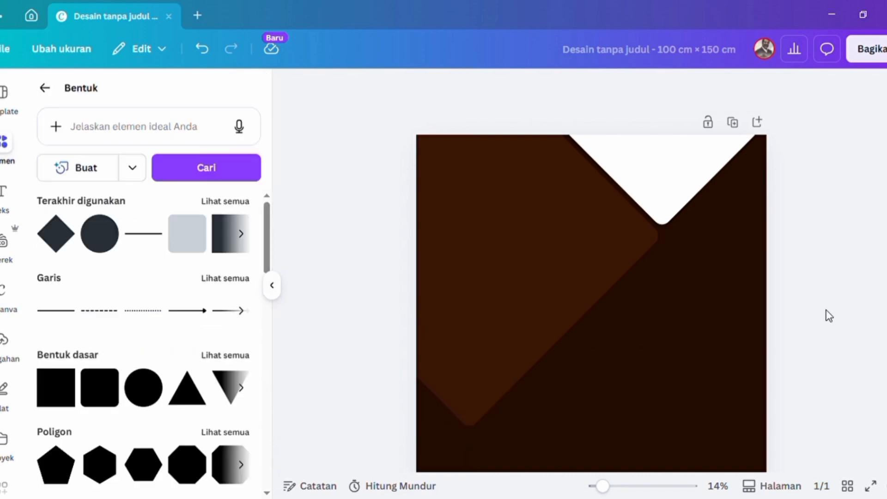
# Enlarge the brown diamond slightly and realign its right tip beneath the white diamond's lower tip
pyautogui.click(549, 309)
pyautogui.moveTo(278, 431); pyautogui.dragTo(263, 447)
pyautogui.moveTo(519, 338); pyautogui.dragTo(525, 333)
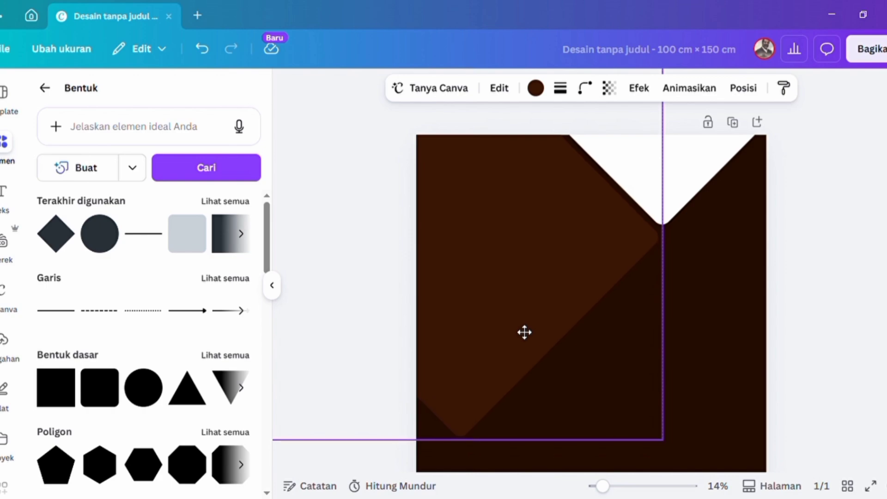
pyautogui.click(824, 284)
# Add a diamond photo frame from the basic shape frames and place it over the page's right edge below the white diamond
pyautogui.scroll(-5, 823, 285)
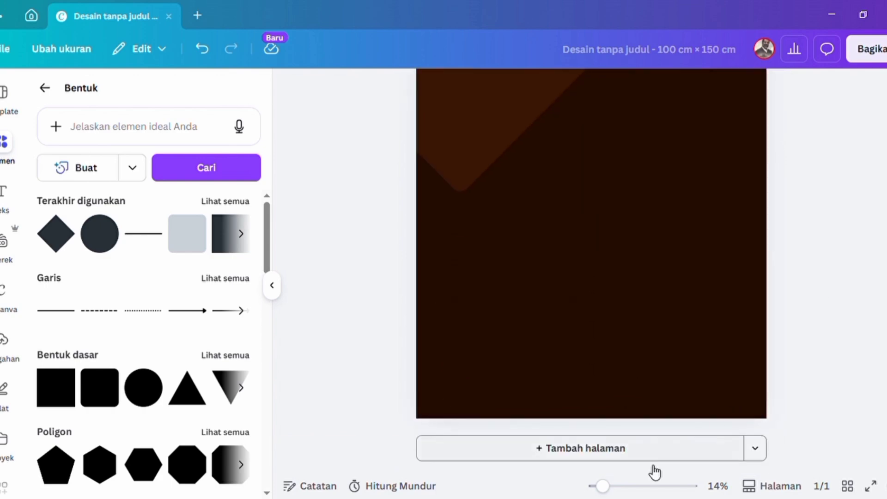
pyautogui.moveTo(603, 486); pyautogui.dragTo(595, 486)
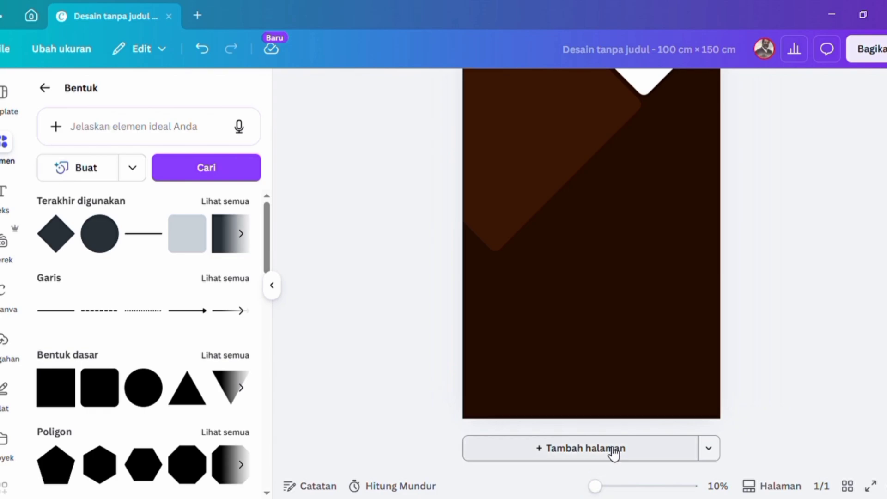
pyautogui.scroll(2, 612, 451)
pyautogui.scroll(-1, 610, 448)
pyautogui.scroll(1, 690, 397)
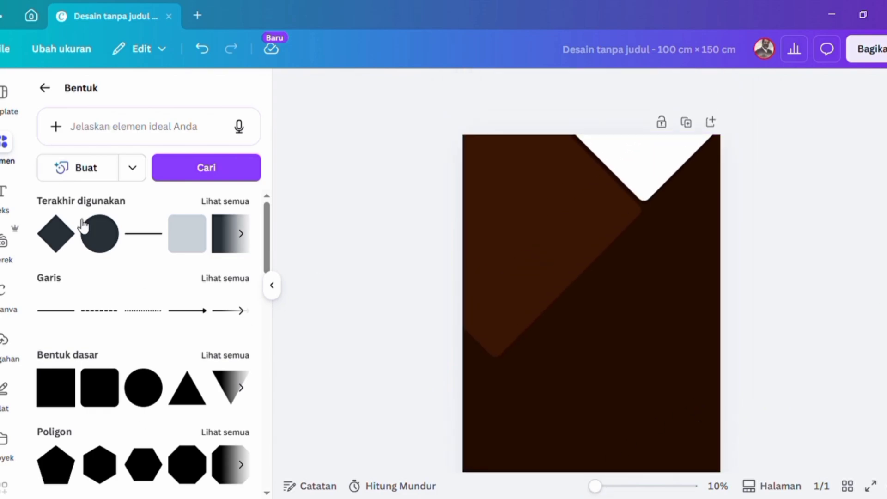
pyautogui.click(45, 88)
pyautogui.scroll(-3, 100, 356)
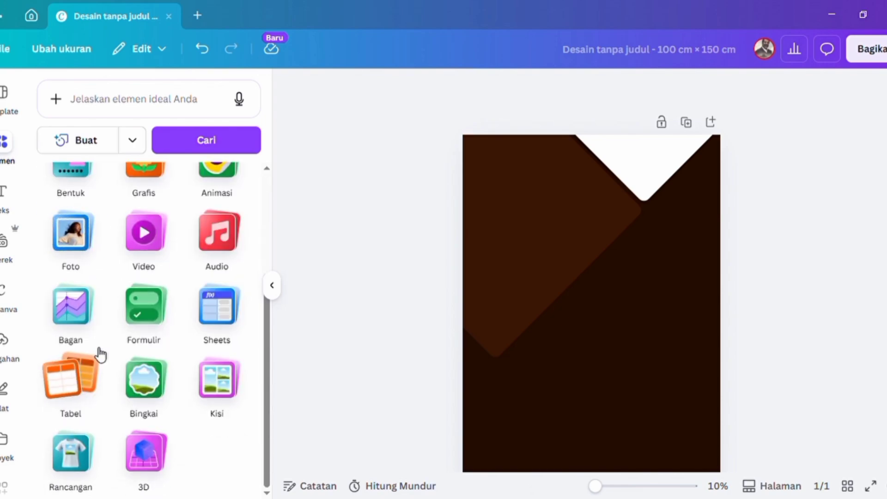
pyautogui.click(148, 398)
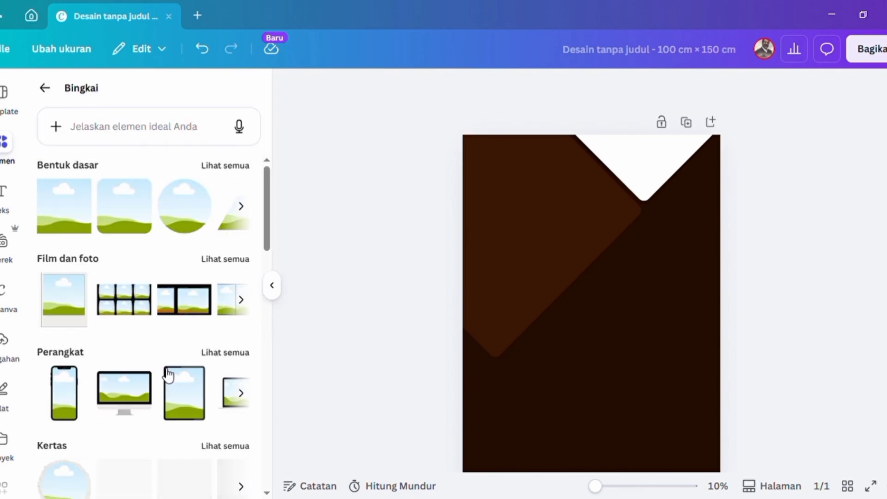
pyautogui.click(229, 167)
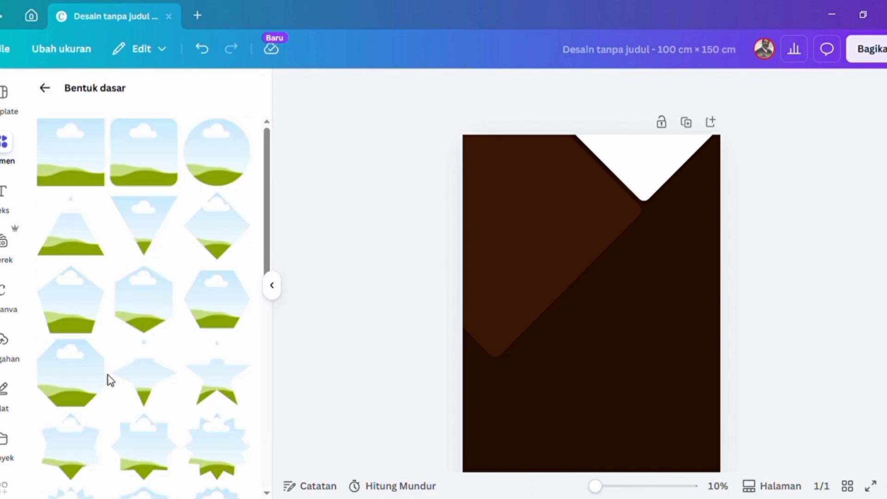
pyautogui.scroll(-4, 145, 331)
pyautogui.scroll(4, 221, 191)
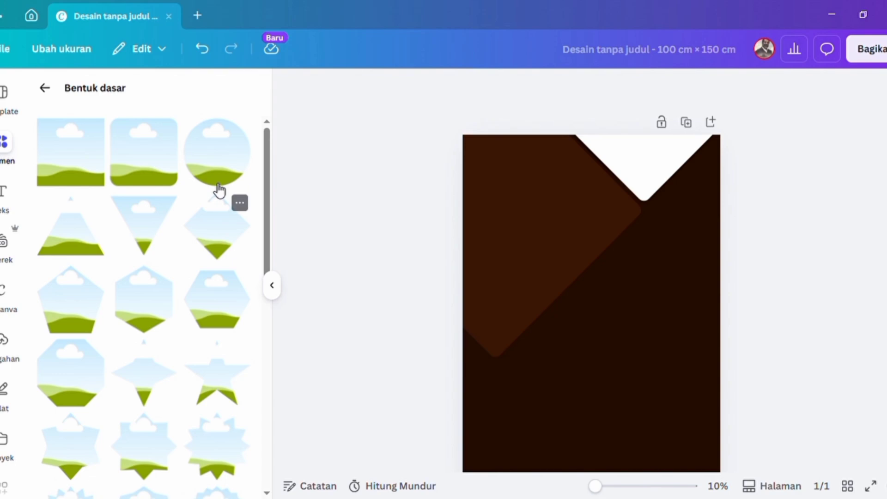
pyautogui.click(223, 225)
pyautogui.moveTo(594, 342); pyautogui.dragTo(729, 225)
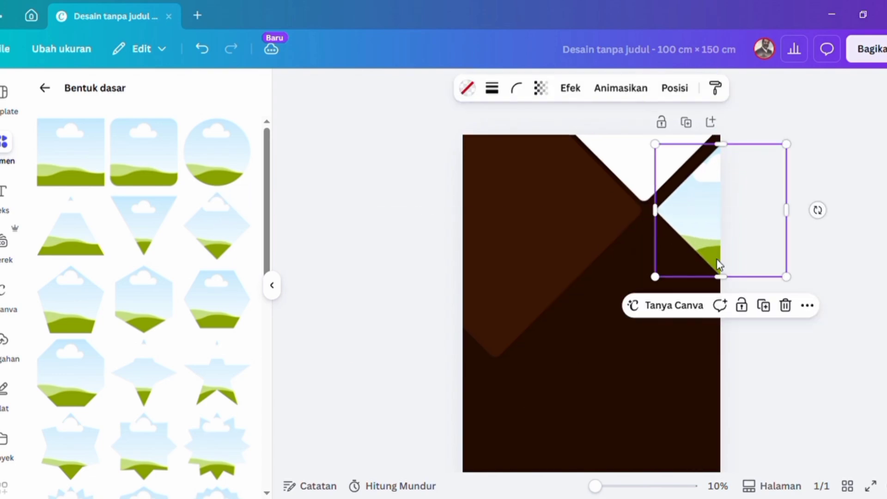
# Enlarge the diamond frame to nearly twice its size, centre it on the page's right edge, and set its corner rounding to 100
pyautogui.moveTo(655, 277); pyautogui.dragTo(537, 395)
pyautogui.moveTo(605, 326); pyautogui.dragTo(676, 320)
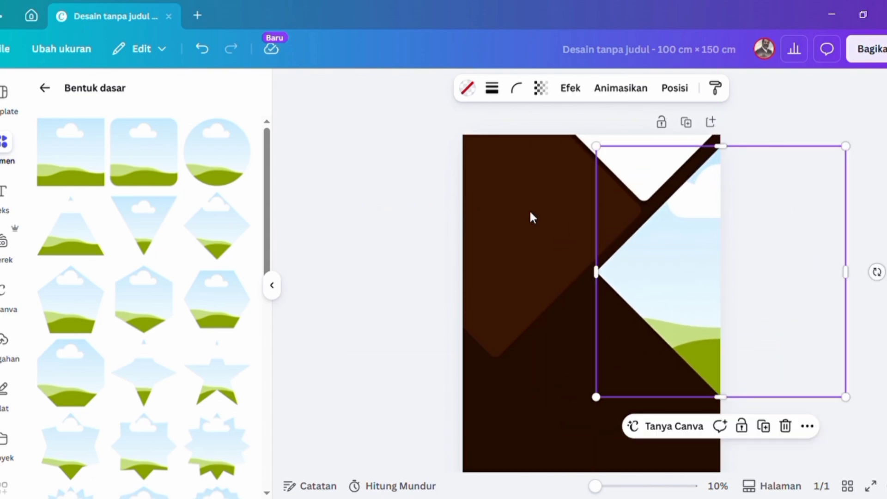
pyautogui.click(518, 90)
pyautogui.moveTo(447, 144); pyautogui.dragTo(574, 150)
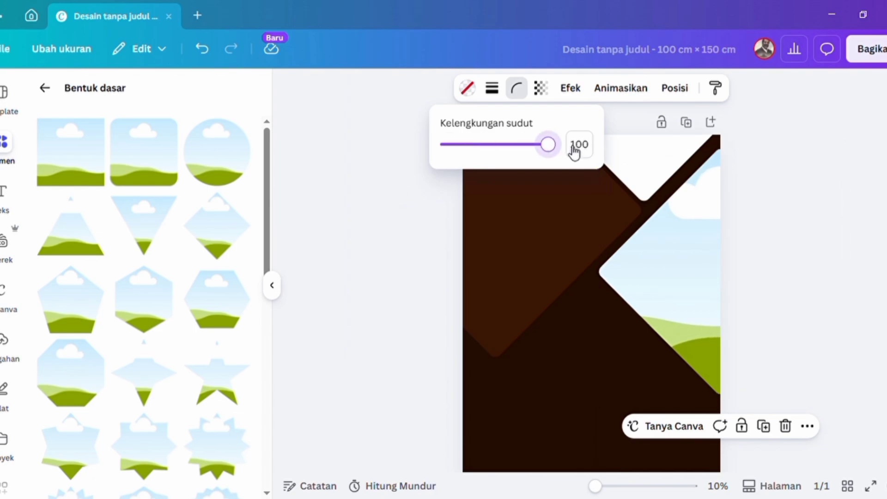
pyautogui.click(874, 202)
pyautogui.click(873, 202)
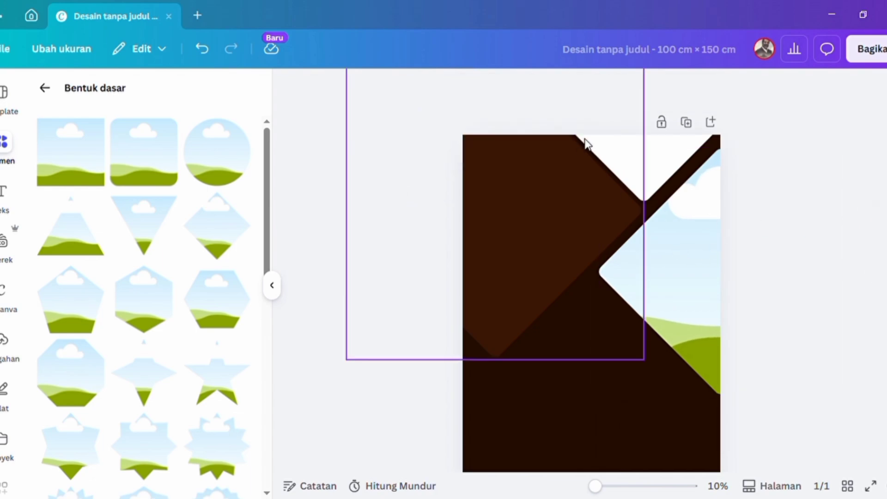
# Shift the white diamond slightly down and right so it sits closer to the photo frame's upper edge
pyautogui.click(664, 148)
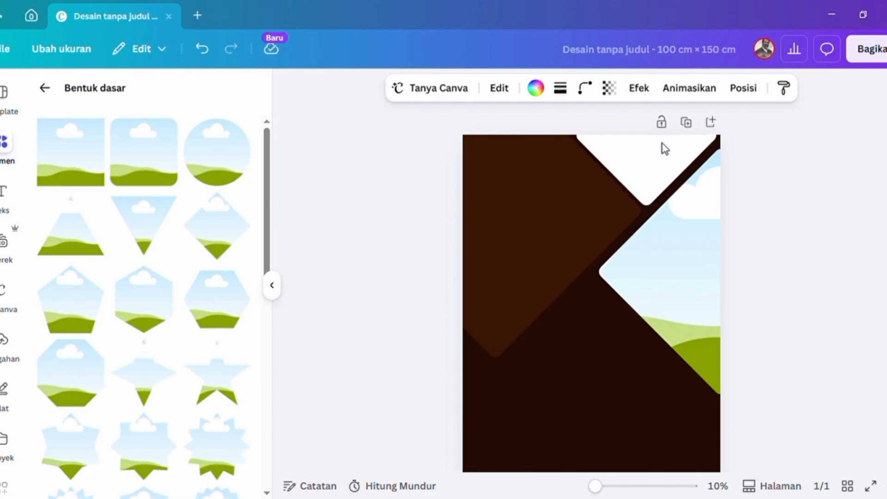
pyautogui.click(665, 149)
pyautogui.press('Right')
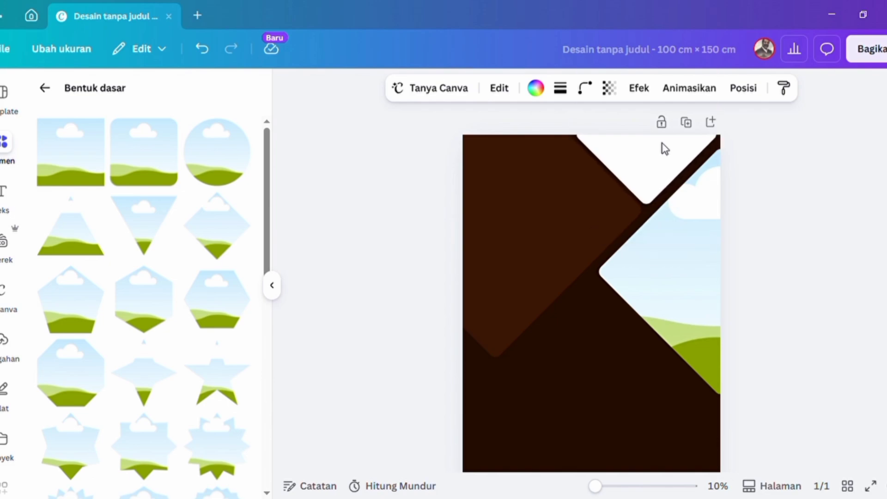
pyautogui.press('Right')
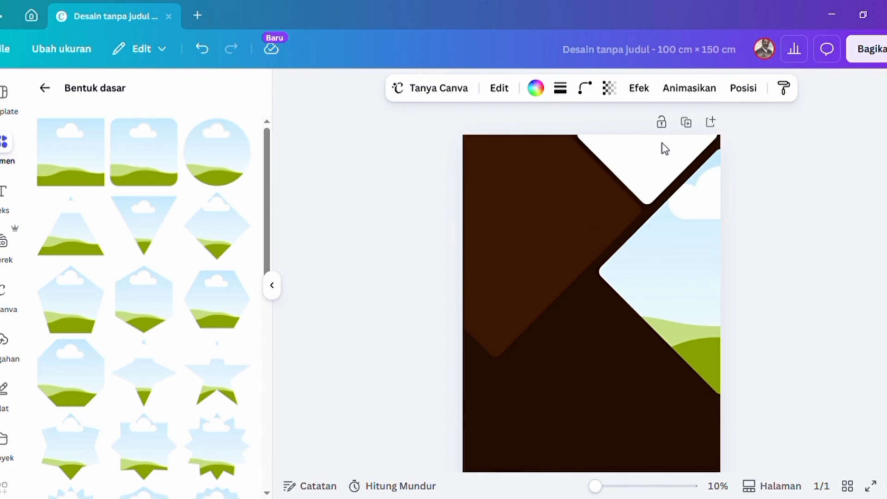
pyautogui.press('Right')
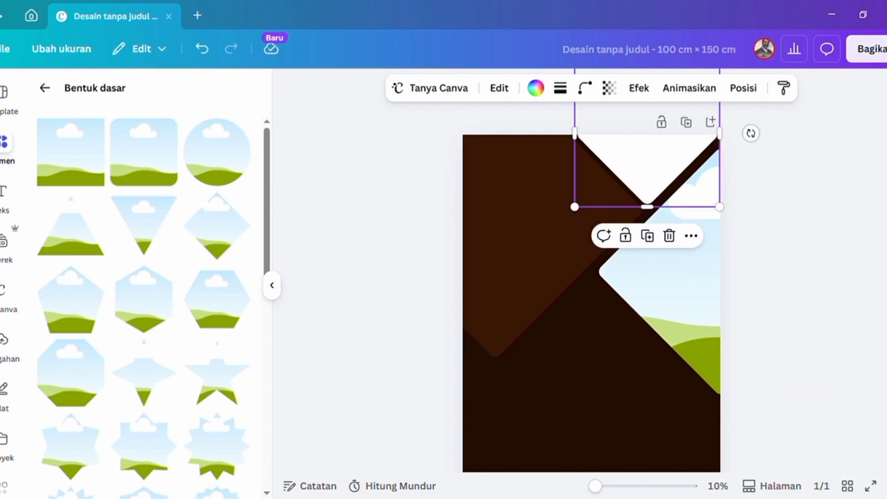
pyautogui.click(826, 243)
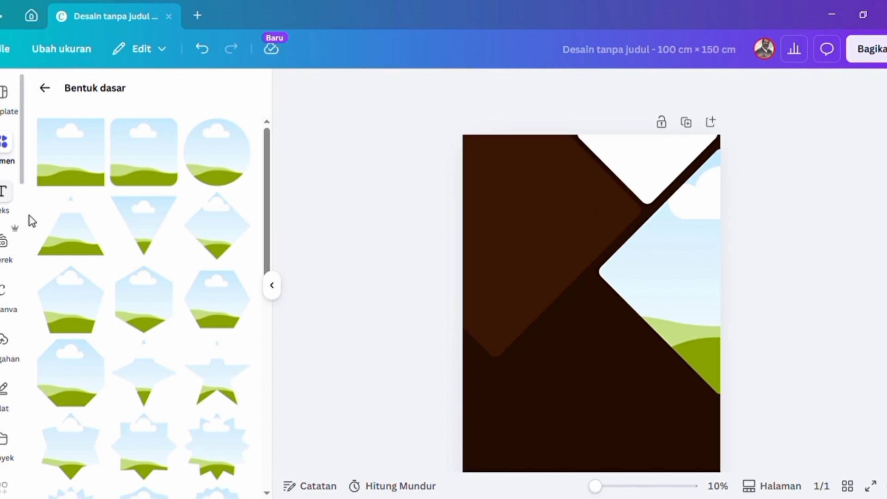
# Fill the large diamond frame with the recently used photo of a dining and living room with black-framed windows
pyautogui.click(49, 91)
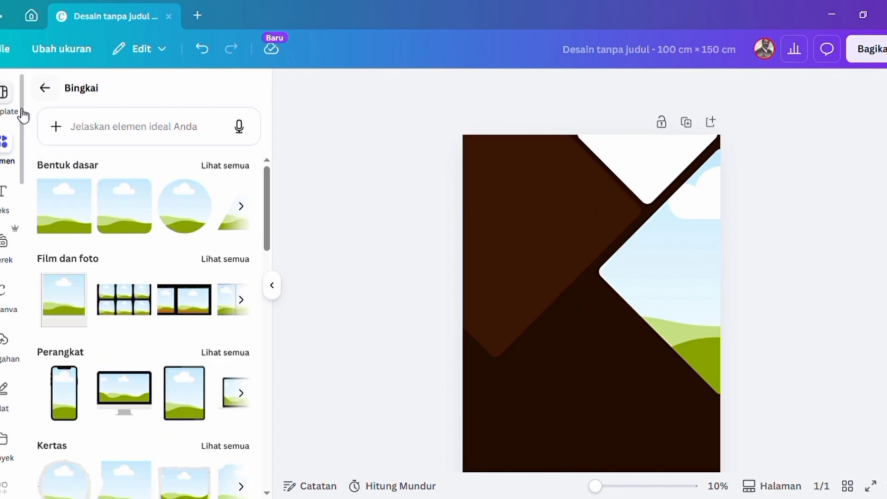
pyautogui.click(48, 88)
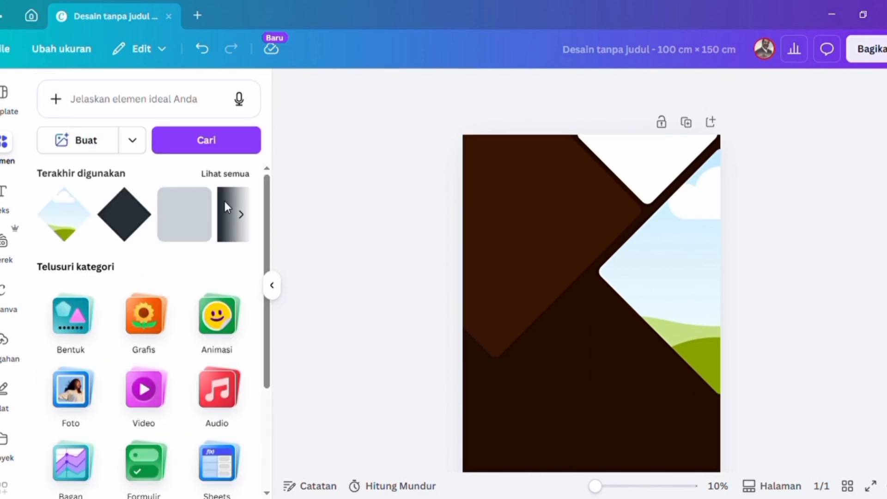
pyautogui.click(234, 176)
pyautogui.scroll(-2, 145, 313)
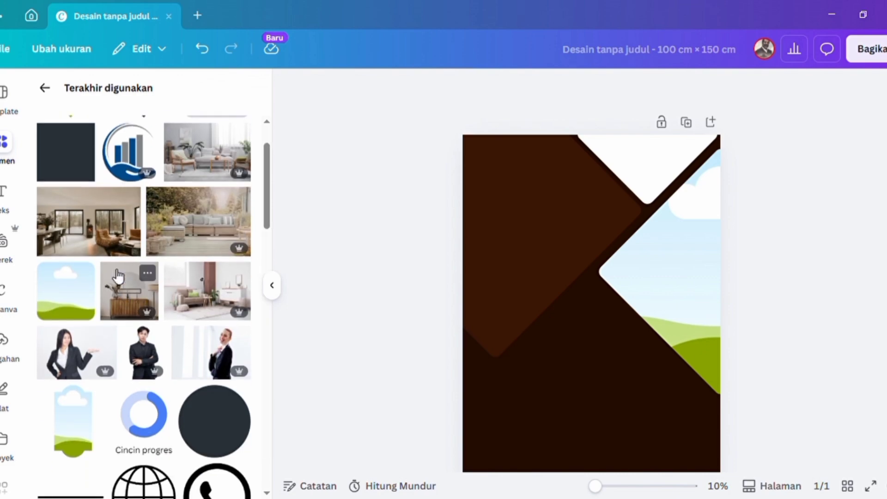
pyautogui.click(113, 236)
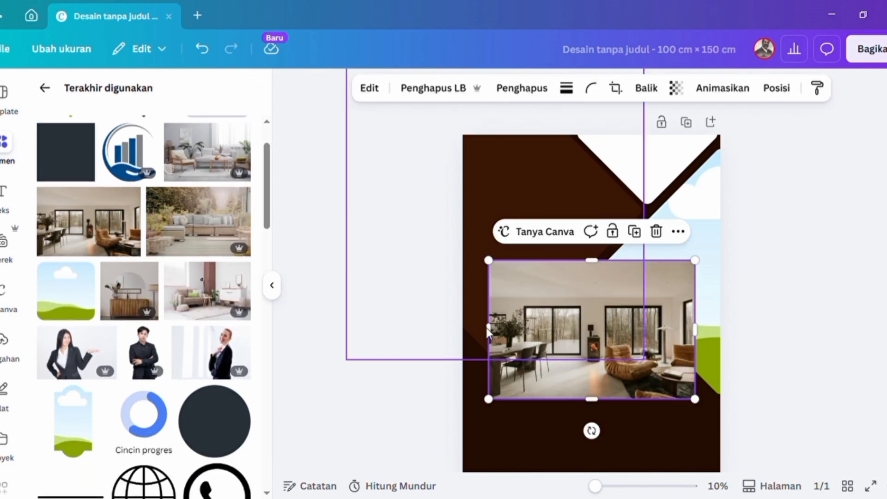
pyautogui.moveTo(560, 324); pyautogui.dragTo(697, 256)
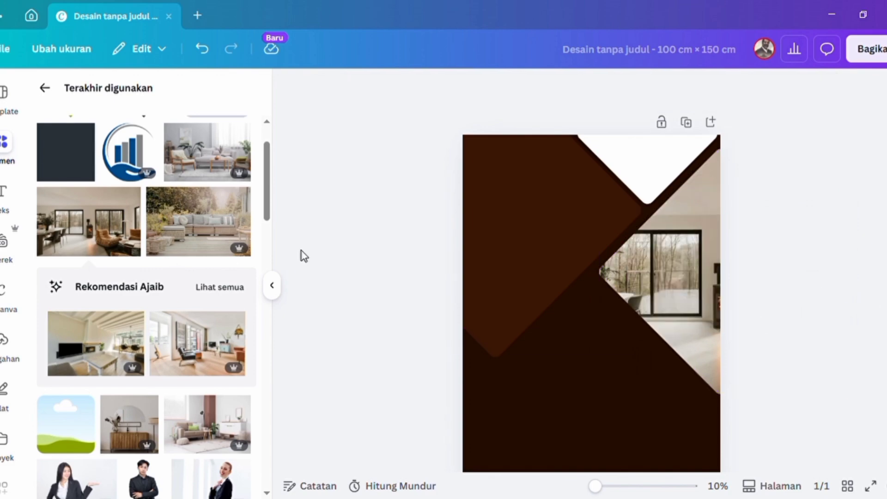
# Add a second diamond frame, place it over the lower part of the large photo diamond, and enlarge it slightly
pyautogui.click(44, 91)
pyautogui.click(147, 212)
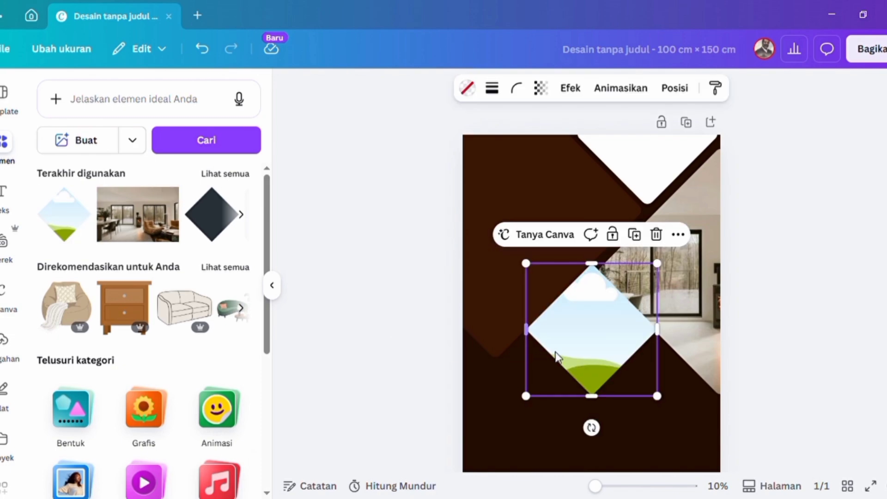
pyautogui.moveTo(608, 362); pyautogui.dragTo(657, 350)
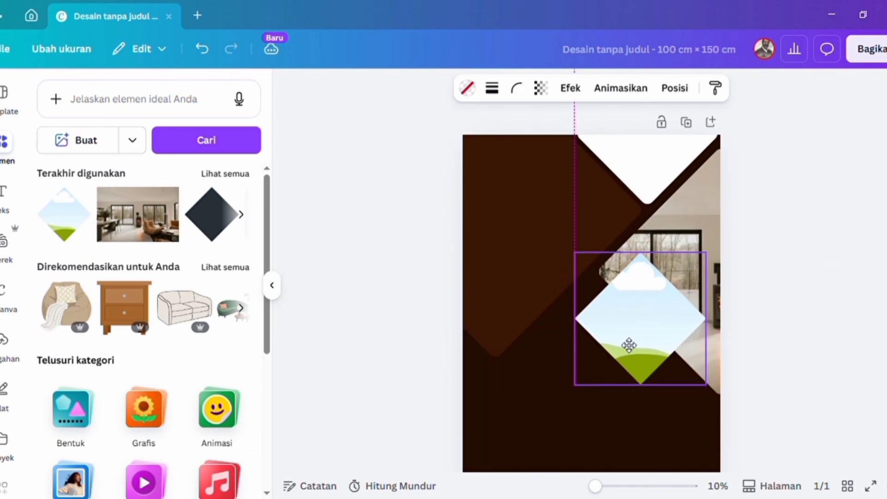
pyautogui.moveTo(710, 390); pyautogui.dragTo(718, 398)
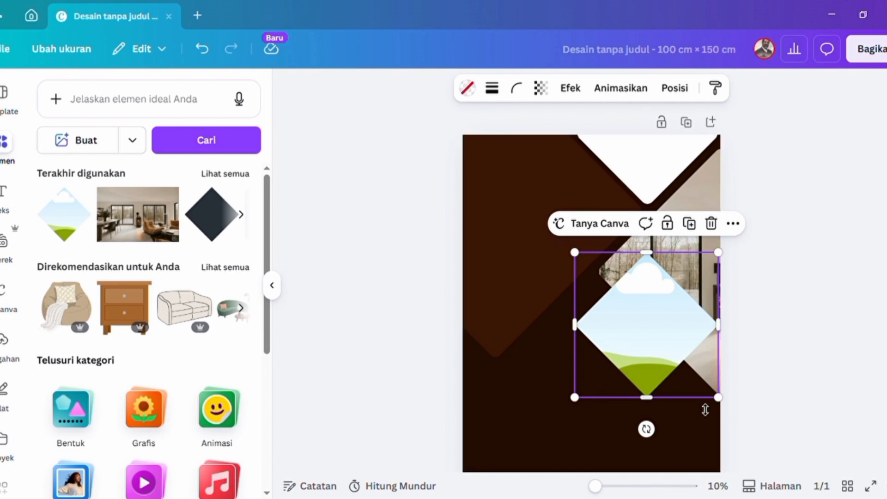
# Set the second diamond frame's corner rounding to 100 and enlarge it slightly toward the upper left
pyautogui.click(520, 89)
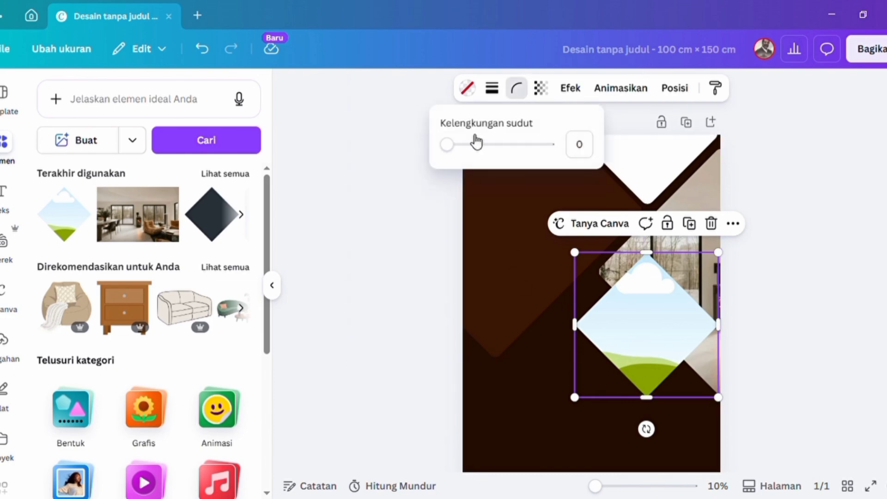
pyautogui.moveTo(447, 144); pyautogui.dragTo(576, 155)
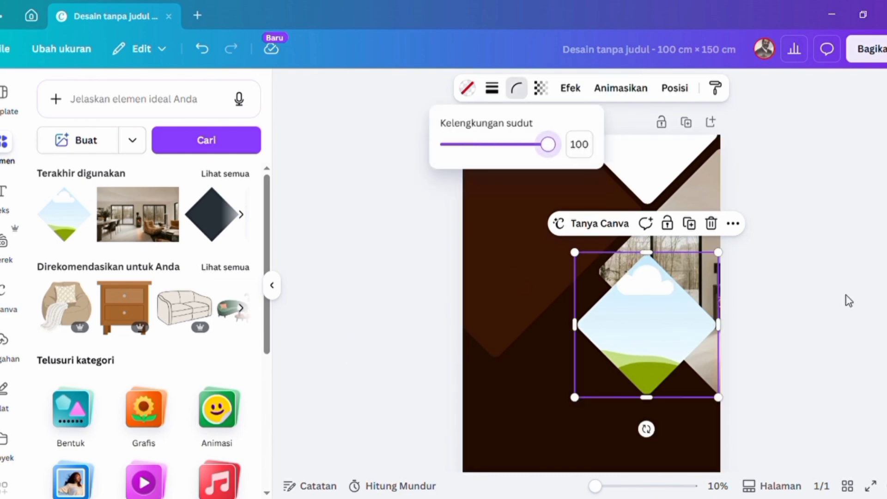
pyautogui.click(804, 303)
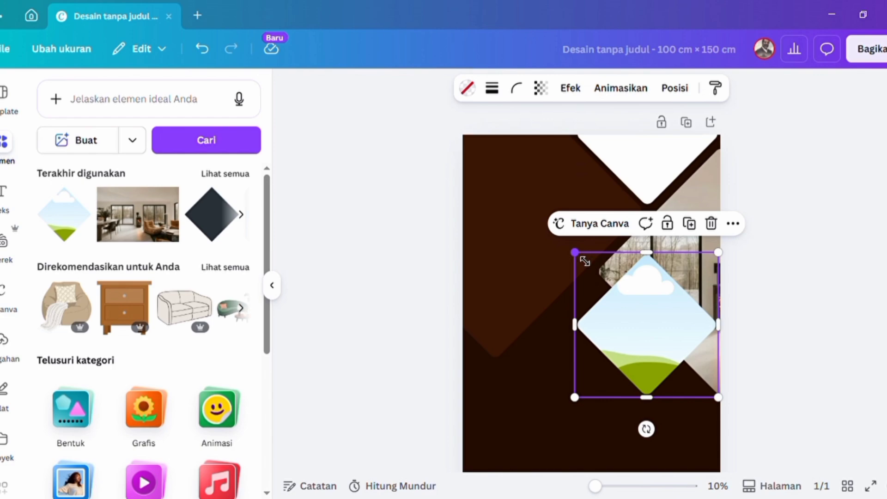
pyautogui.moveTo(585, 262); pyautogui.dragTo(574, 255)
pyautogui.click(816, 279)
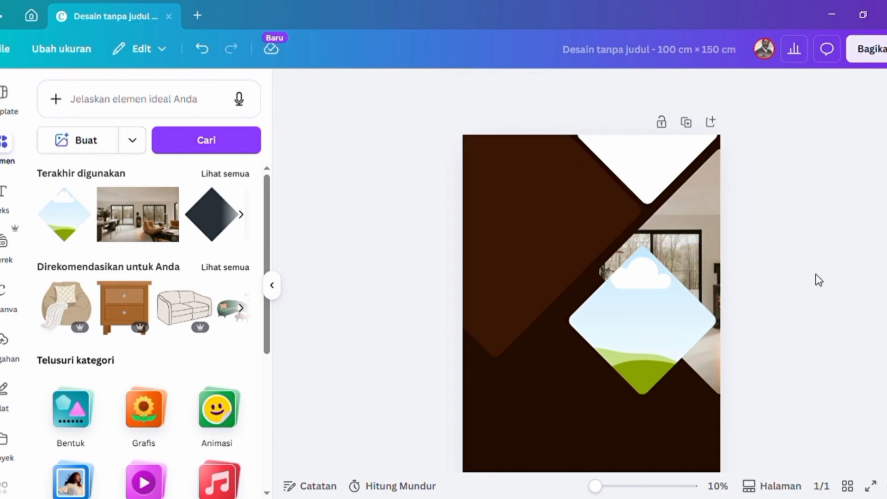
# Fill the smaller diamond frame with the recently used photo of the grey living room with a sofa
pyautogui.scroll(-1, 783, 355)
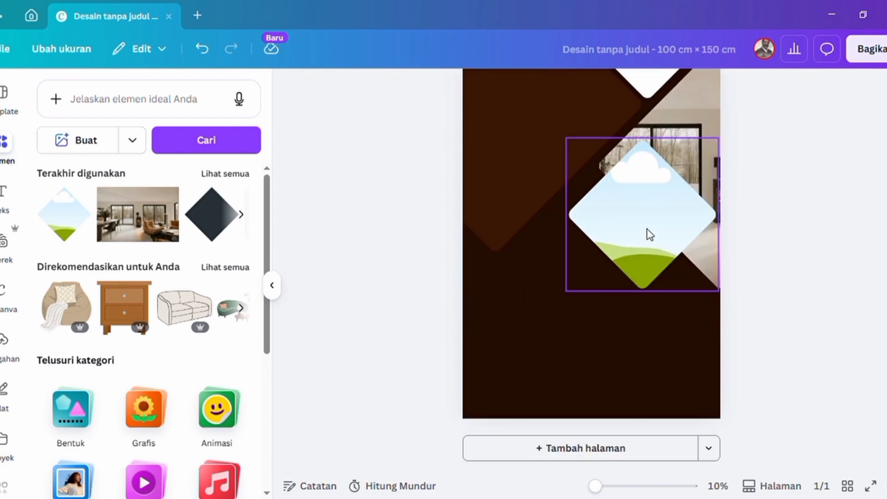
pyautogui.scroll(1, 768, 266)
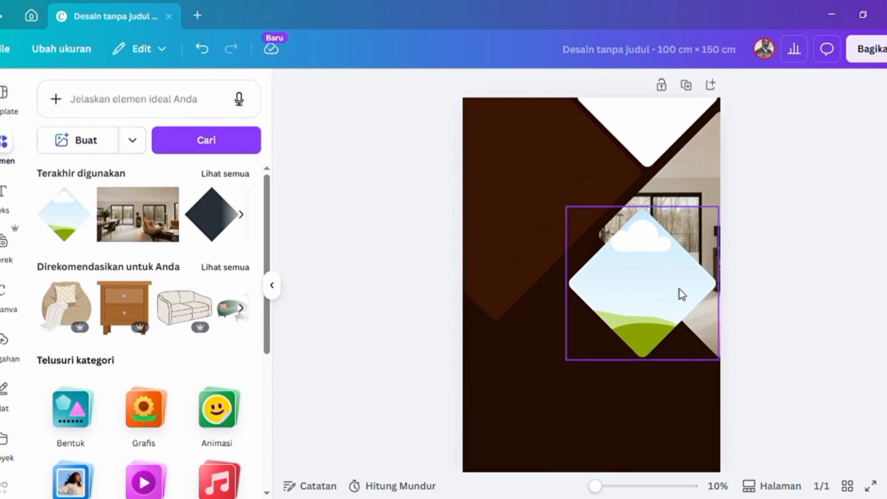
pyautogui.click(218, 175)
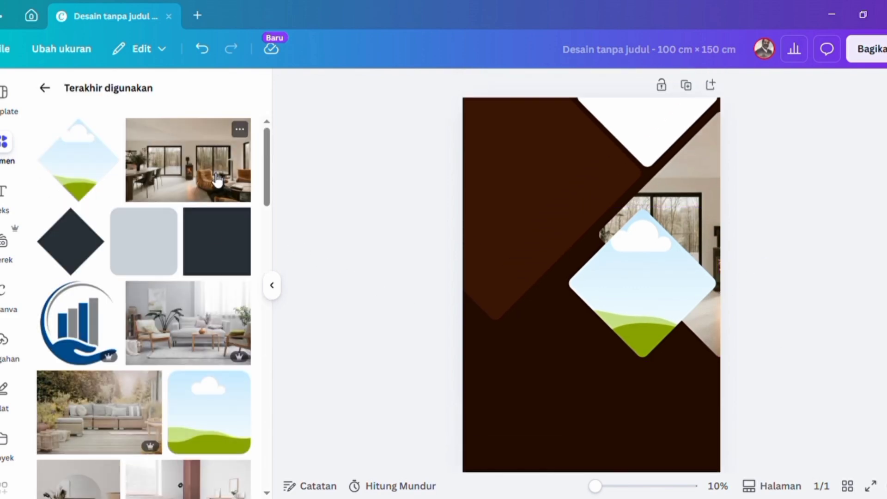
pyautogui.click(191, 336)
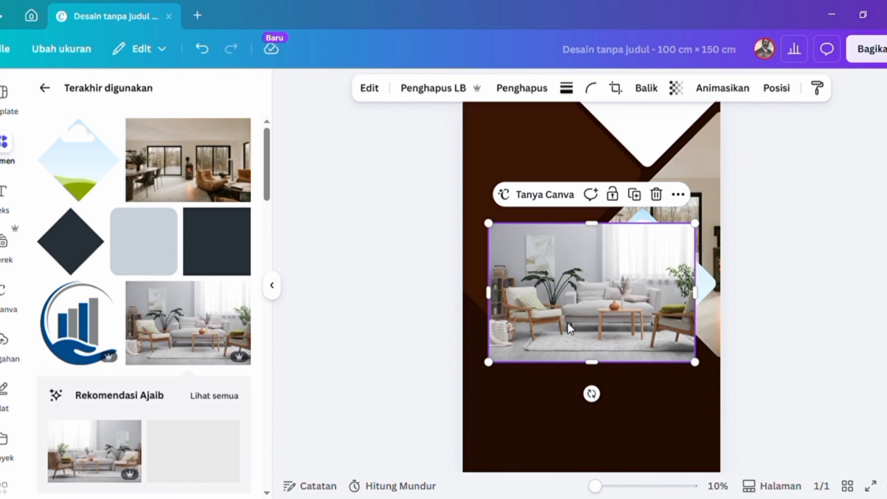
pyautogui.moveTo(572, 327); pyautogui.dragTo(648, 317)
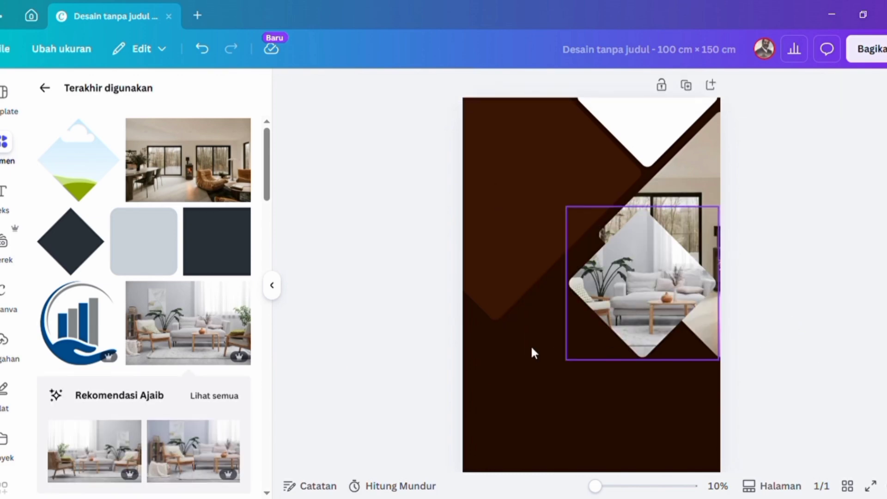
# Add a grey rectangle about 34.5 cm tall near the poster's lower edge and widen it to span almost the full poster width
pyautogui.click(225, 260)
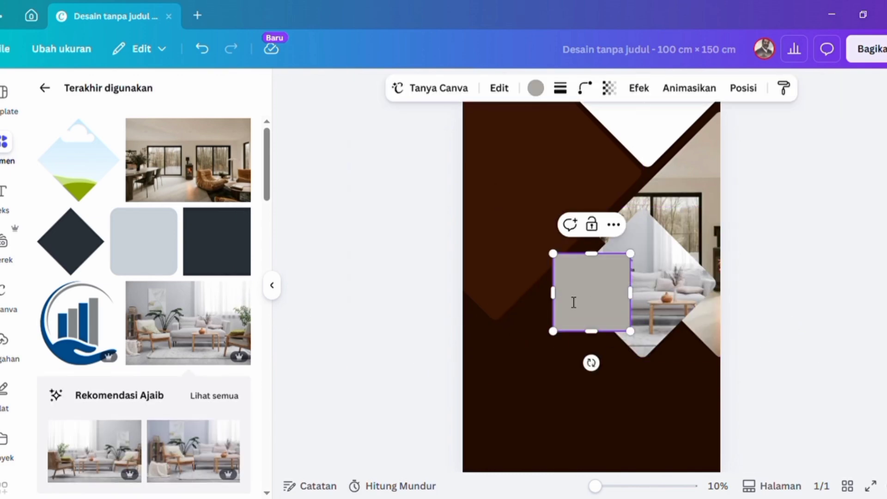
pyautogui.moveTo(580, 293); pyautogui.dragTo(504, 422)
pyautogui.moveTo(550, 390); pyautogui.dragTo(581, 372)
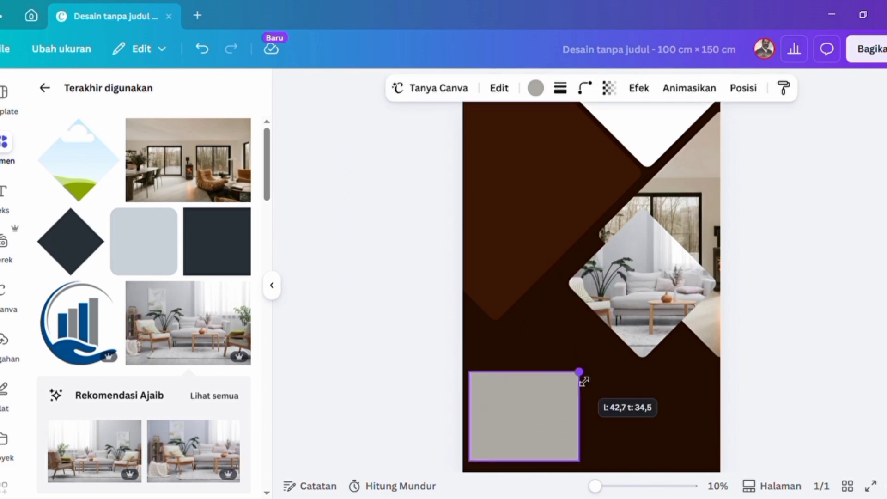
pyautogui.moveTo(582, 415); pyautogui.dragTo(715, 420)
pyautogui.click(778, 400)
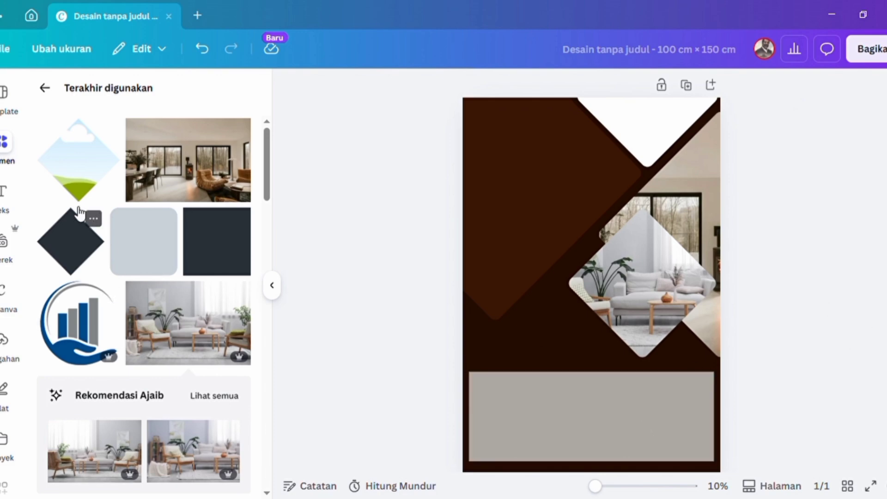
# Add the recently used rounded photo frame, flatten it to landscape format, shrink it and place it in the grey rectangle's lower left corner
pyautogui.click(45, 88)
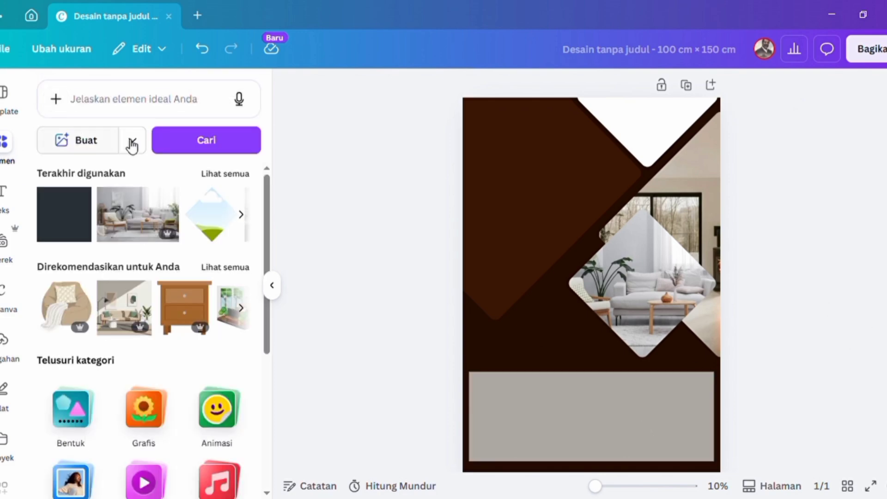
pyautogui.click(230, 182)
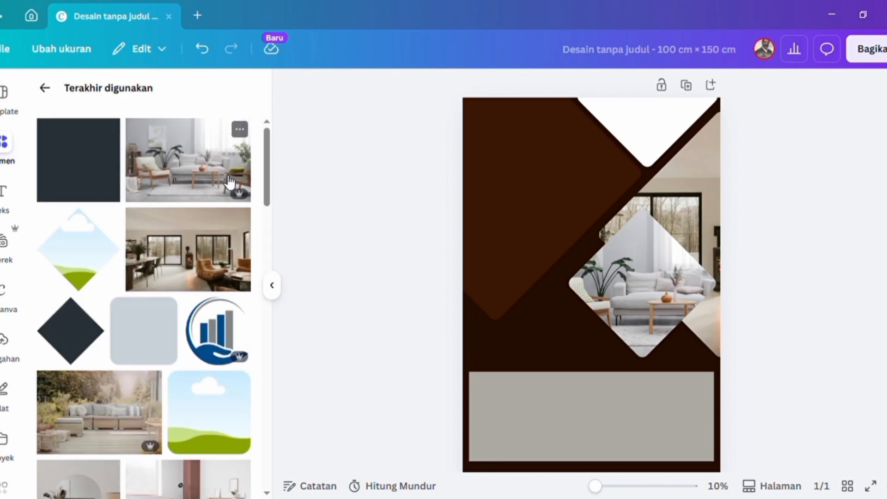
pyautogui.click(200, 434)
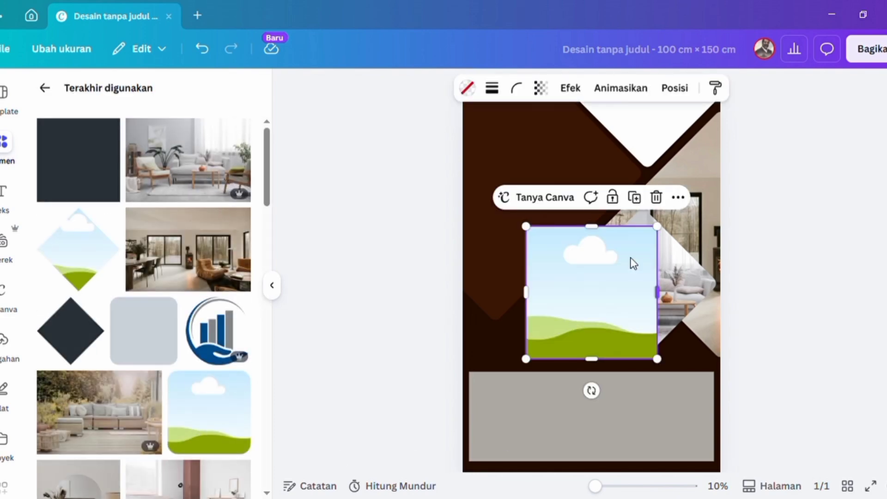
pyautogui.moveTo(602, 264); pyautogui.dragTo(603, 323)
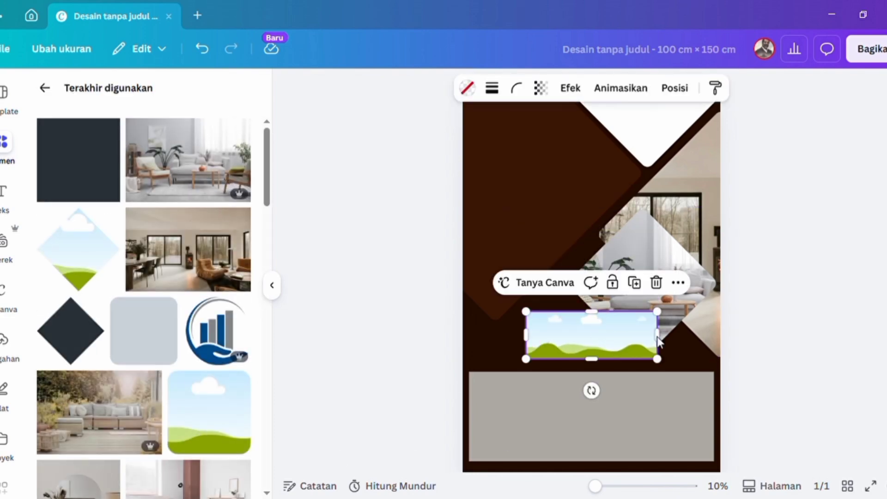
pyautogui.moveTo(658, 342); pyautogui.dragTo(504, 439)
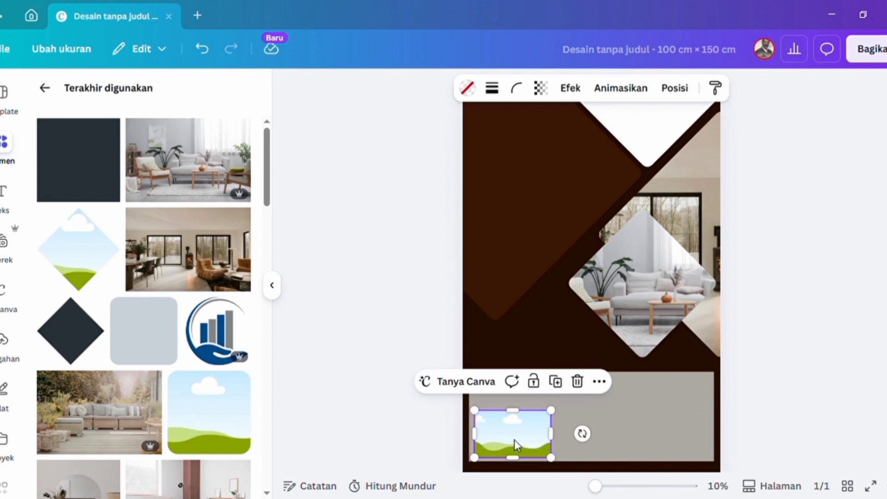
# Duplicate the small landscape frame twice to form a row of three frames across the grey rectangle
pyautogui.click(557, 381)
pyautogui.moveTo(594, 439)
pyautogui.mouseDown()
pyautogui.moveTo(612, 446)
pyautogui.moveTo(602, 442)
pyautogui.mouseUp()
pyautogui.click(639, 381)
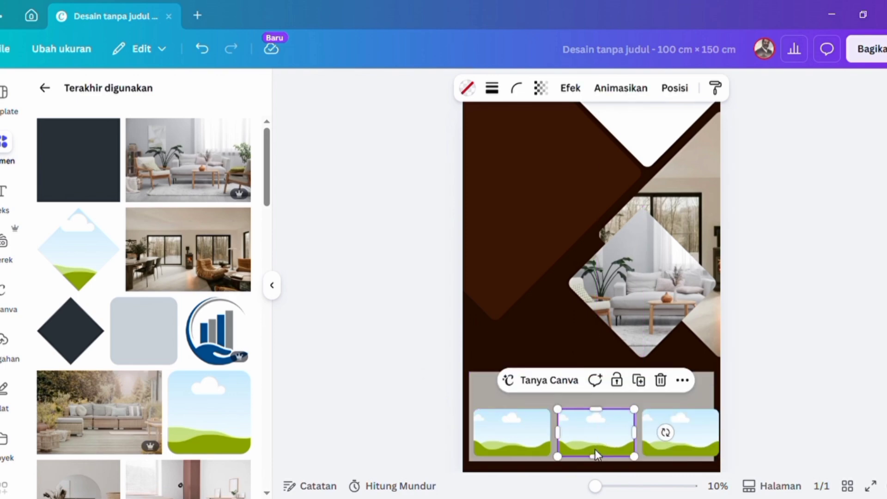
# Shift the first frame slightly left and move the middle frame left until only a narrow gap separates them
pyautogui.click(498, 442)
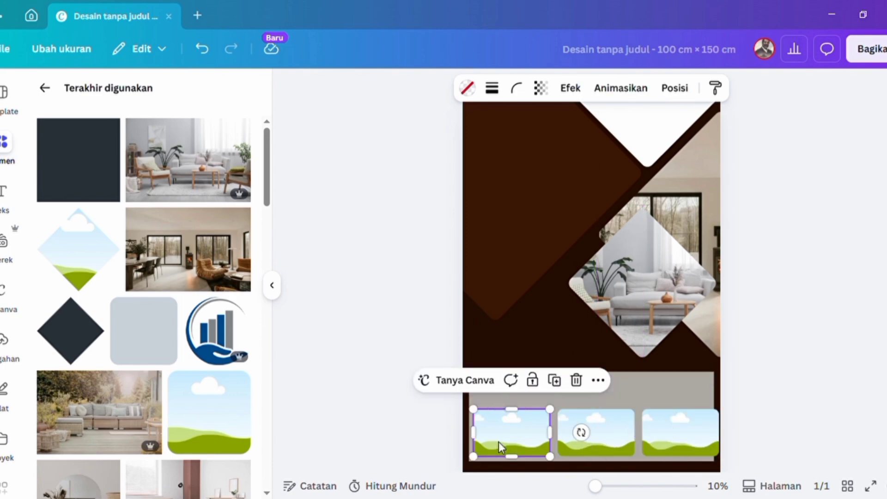
pyautogui.press('Escape')
pyautogui.click(498, 442)
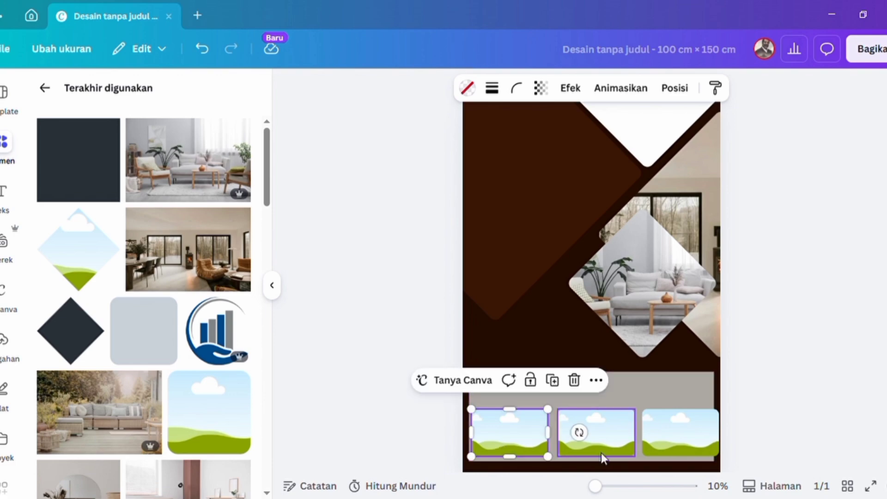
pyautogui.click(598, 443)
pyautogui.press('Left')
pyautogui.press('Left')
pyautogui.press('Left')
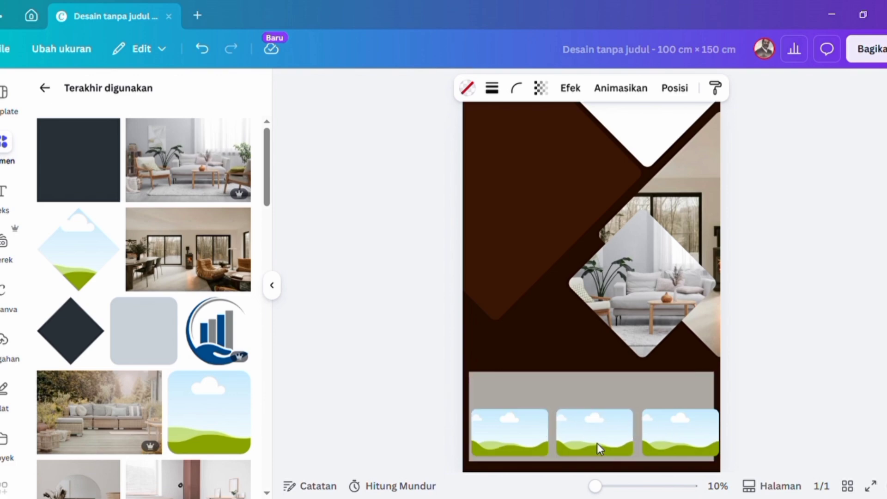
pyautogui.press('Left')
pyautogui.press('Left')
pyautogui.press('Left')
pyautogui.press('Left')
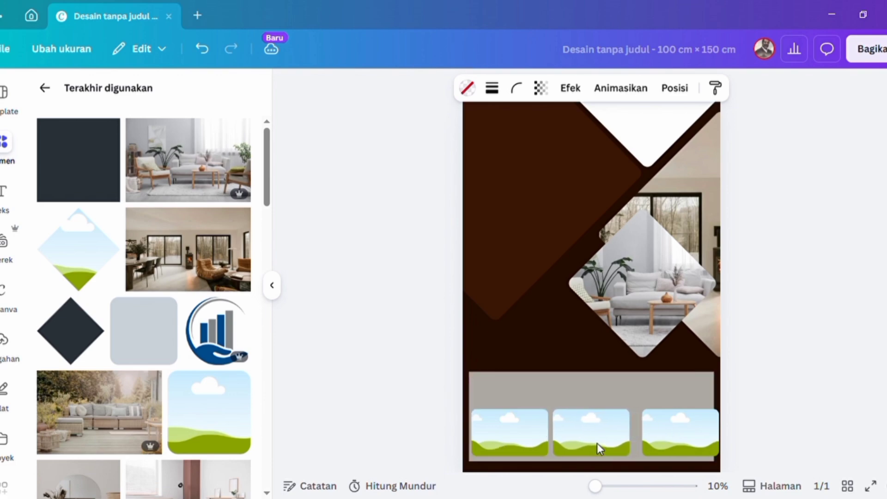
pyautogui.press('Left')
pyautogui.press('Left')
pyautogui.press('Left')
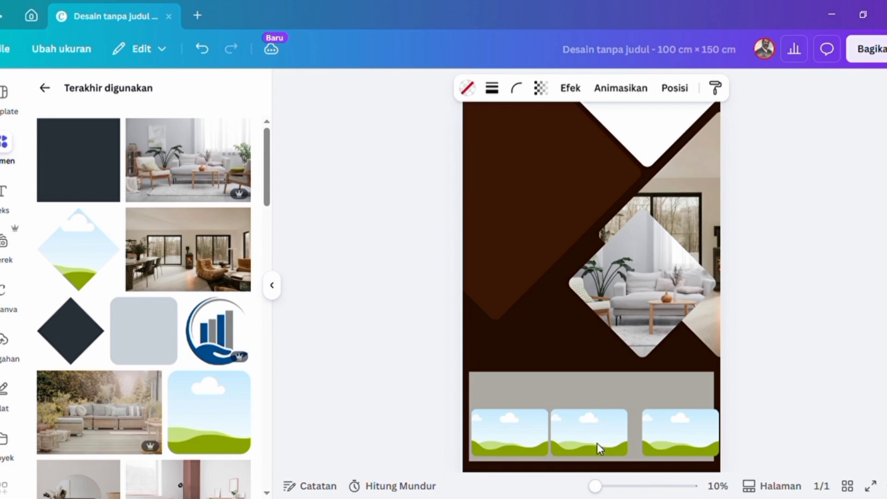
# Nudge the third frame left so it sits inside the grey rectangle with a small margin at its right edge
pyautogui.click(669, 435)
pyautogui.press('Left')
pyautogui.press('Left')
pyautogui.press('Left')
pyautogui.press('Left')
pyautogui.press('Left')
pyautogui.press('Left')
pyautogui.press('Left')
pyautogui.press('Left')
pyautogui.press('Left')
pyautogui.press('Left')
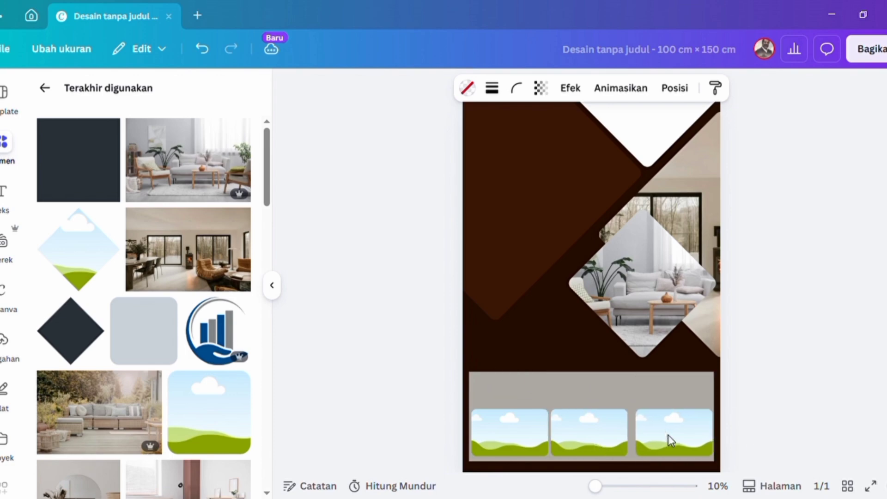
pyautogui.press('Left')
pyautogui.press('Left')
pyautogui.press('Left')
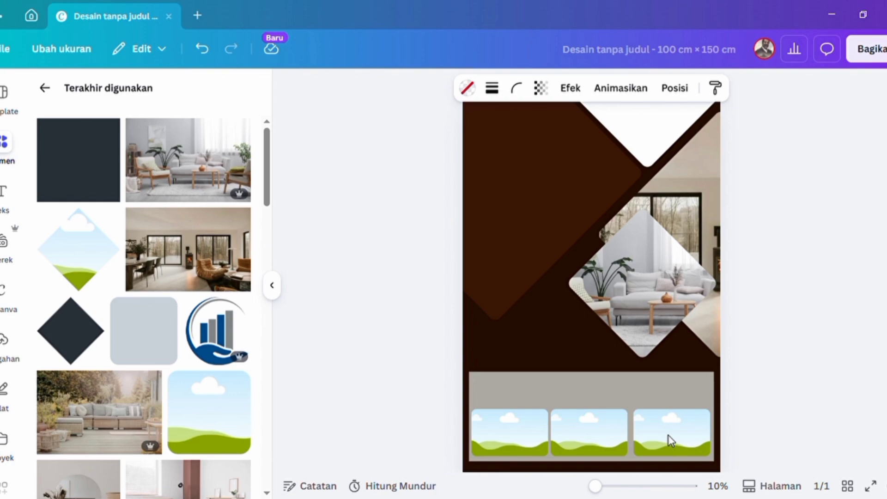
# Nudge the middle frame slightly right to even out the gaps between the three frames
pyautogui.click(592, 437)
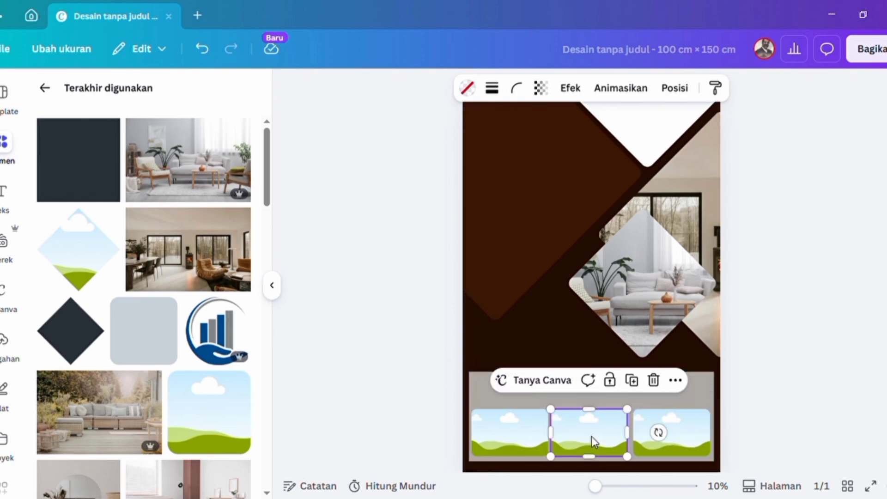
pyautogui.press('Right')
pyautogui.press('Right')
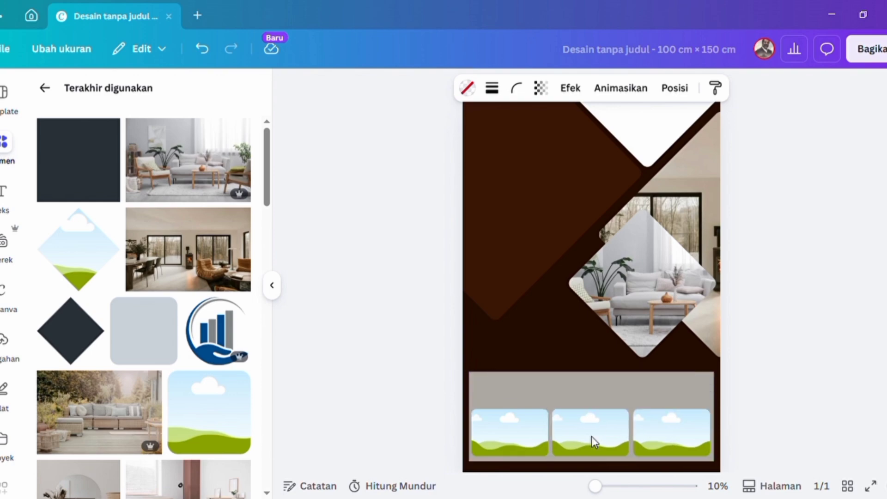
pyautogui.click(815, 370)
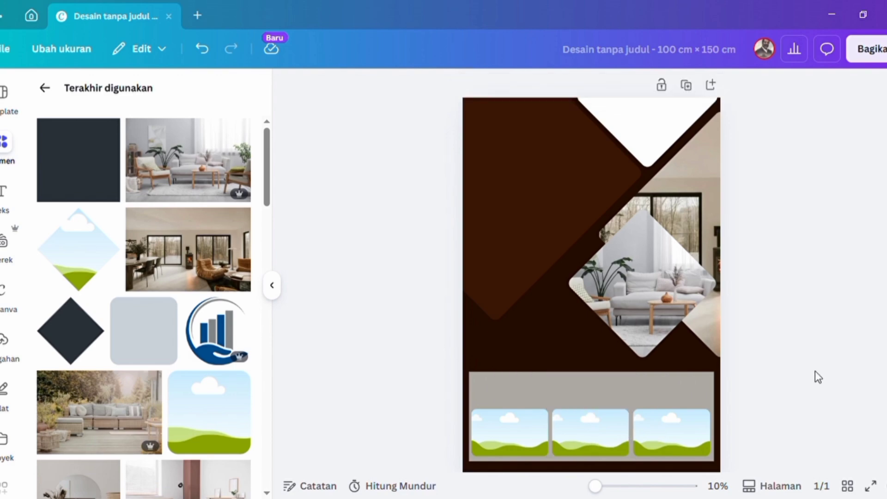
# Fill the left frame with the recently used terrace sofa photo and the middle frame with the recommended wicker sofa photo with large leaves
pyautogui.click(86, 445)
pyautogui.moveTo(586, 344); pyautogui.dragTo(527, 442)
pyautogui.scroll(-3, 148, 422)
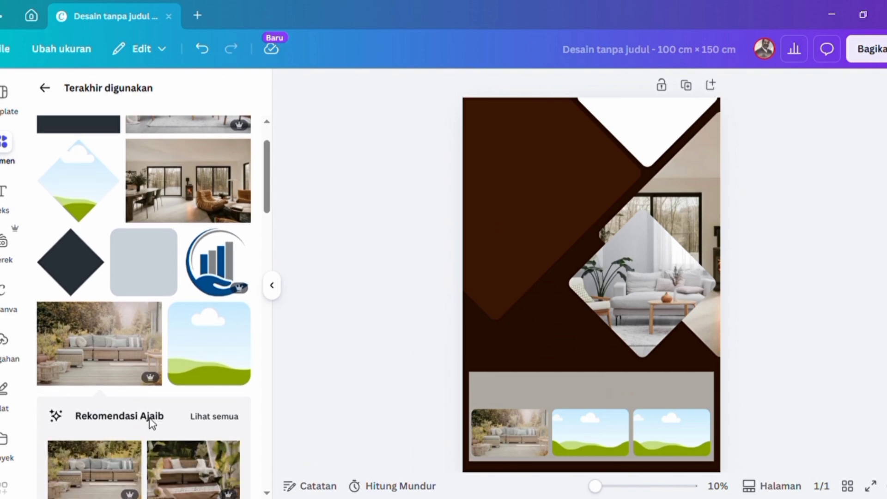
pyautogui.click(175, 414)
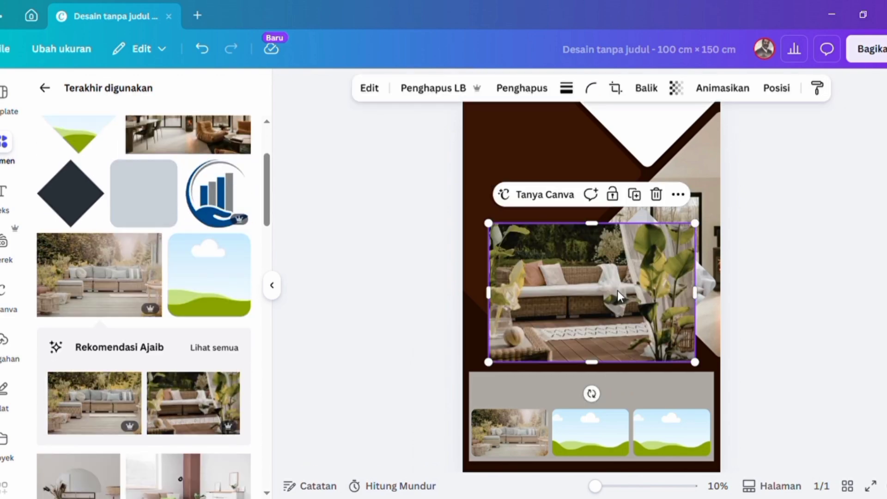
pyautogui.moveTo(623, 291); pyautogui.dragTo(614, 449)
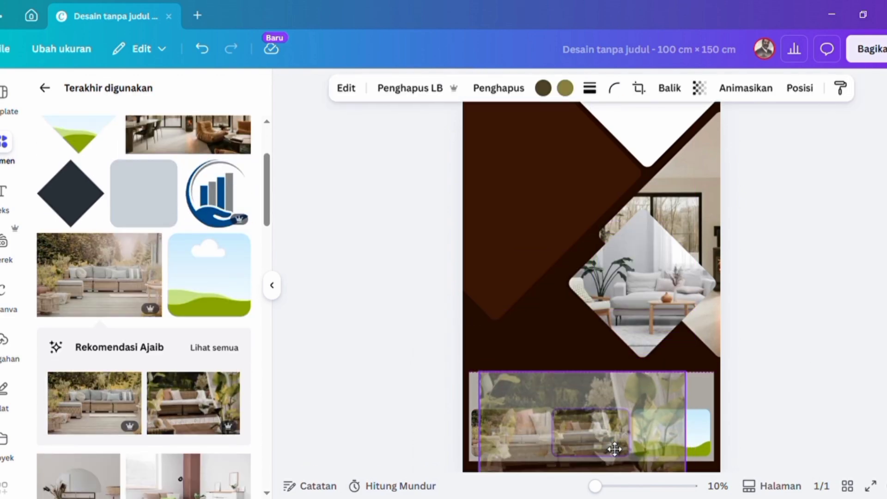
# Fill the right frame with the recently used living room photo showing a beige sofa and white cabinet
pyautogui.scroll(-3, 166, 455)
pyautogui.scroll(-1, 167, 455)
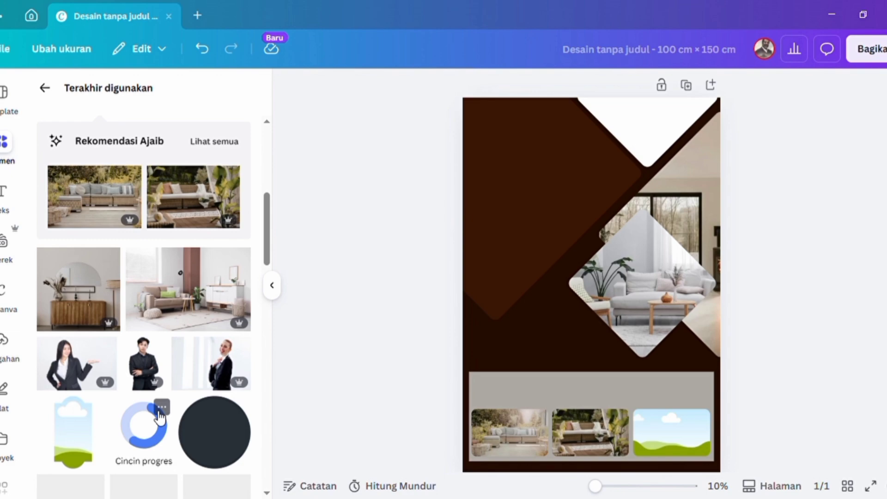
pyautogui.click(193, 323)
pyautogui.moveTo(584, 338); pyautogui.dragTo(675, 432)
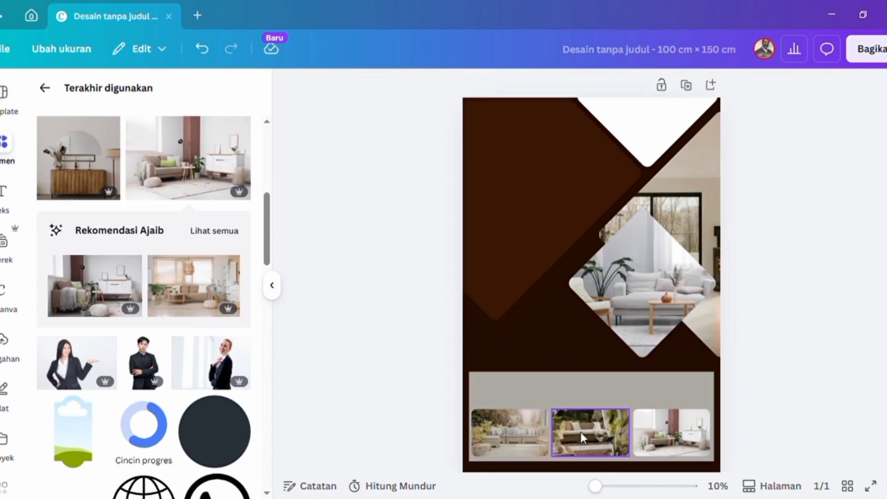
# Give the left photo frame a solid white border with a line weight of 11
pyautogui.click(509, 432)
pyautogui.click(562, 88)
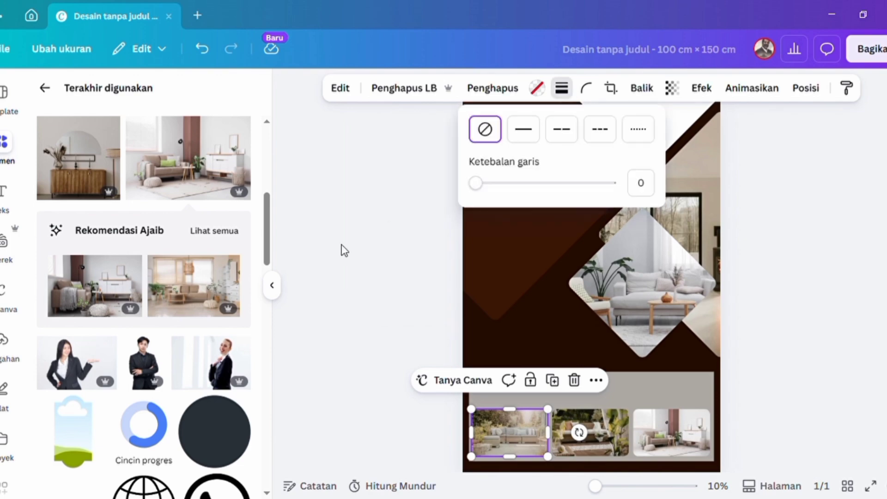
pyautogui.moveTo(476, 183); pyautogui.dragTo(495, 199)
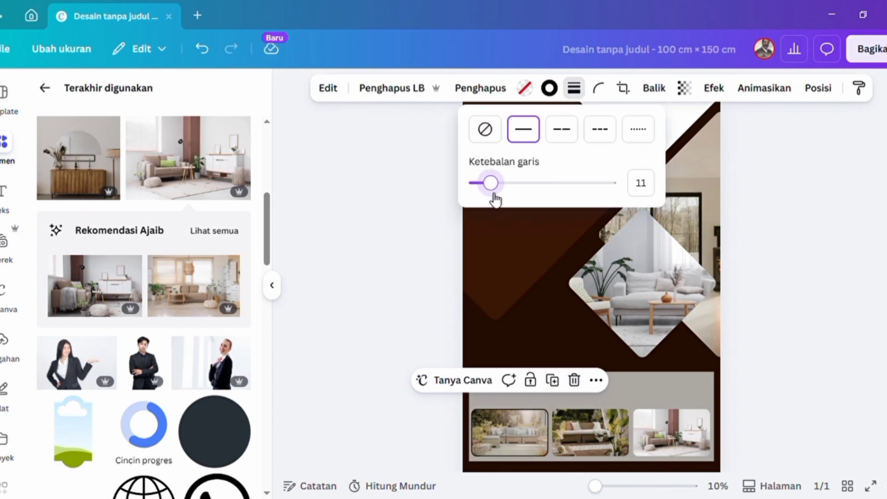
pyautogui.click(550, 88)
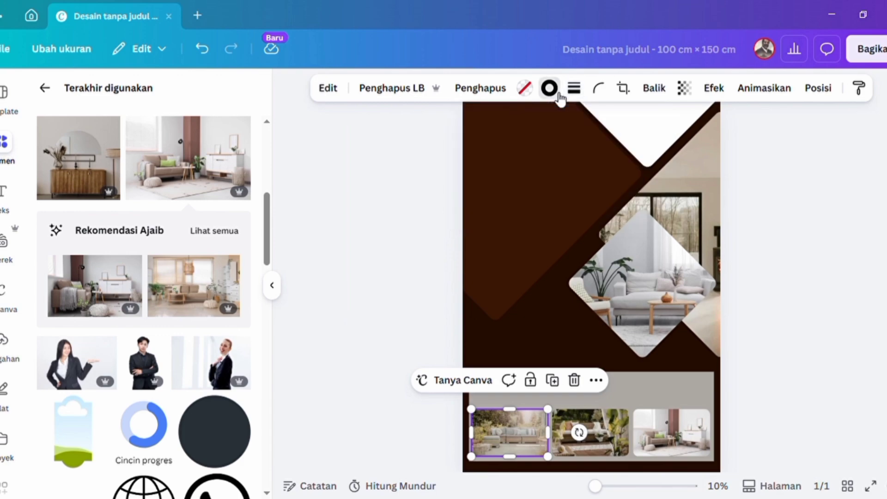
pyautogui.click(54, 244)
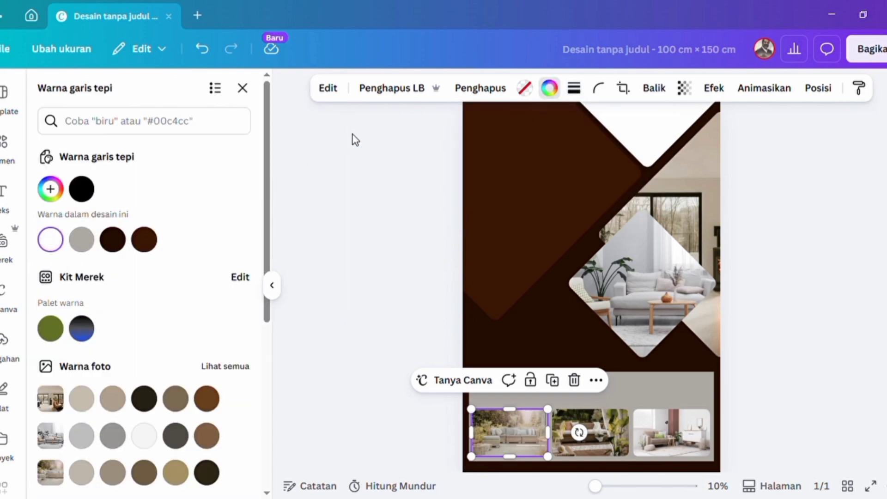
# Give the middle photo frame a solid white border with a line weight of 11
pyautogui.click(580, 446)
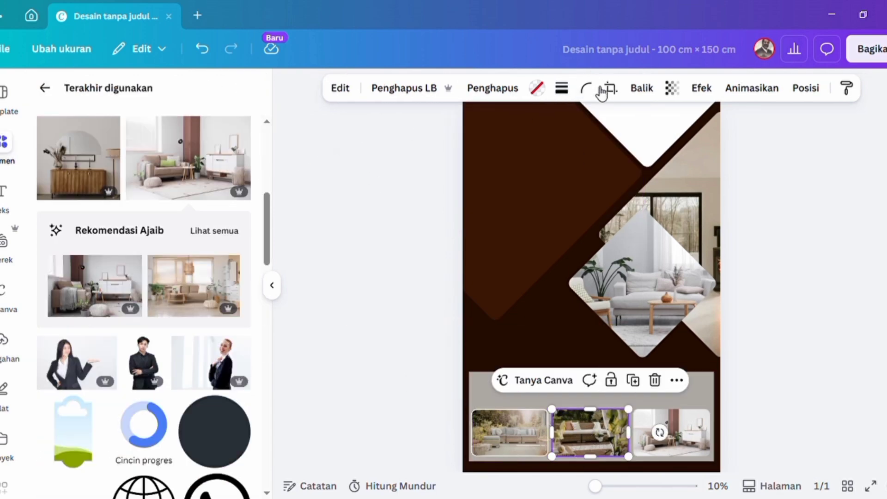
pyautogui.click(594, 94)
pyautogui.click(563, 91)
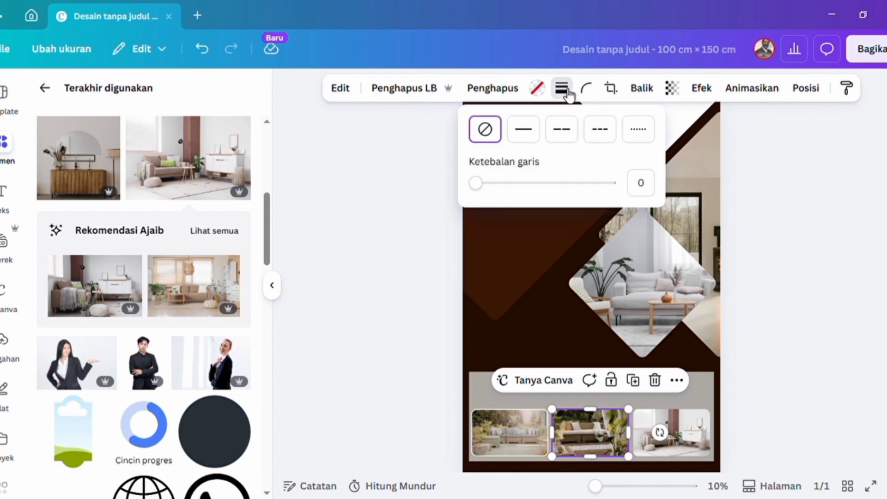
pyautogui.click(527, 138)
pyautogui.moveTo(489, 184); pyautogui.dragTo(492, 184)
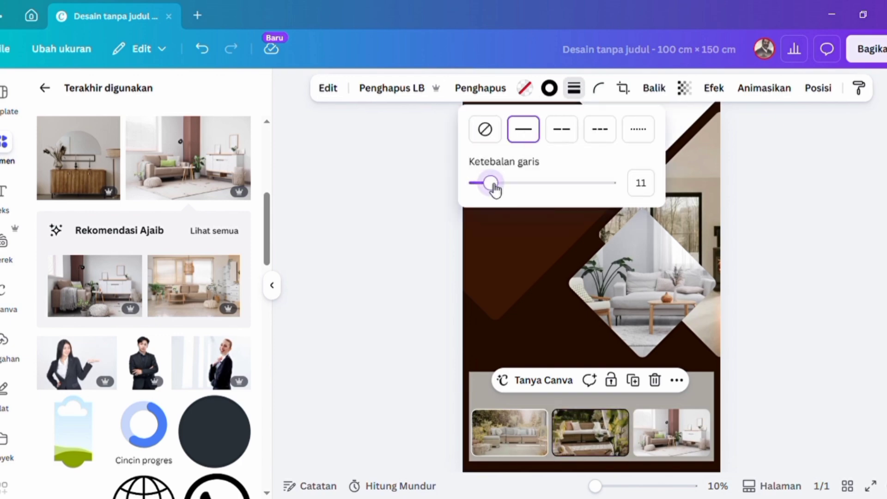
pyautogui.click(550, 87)
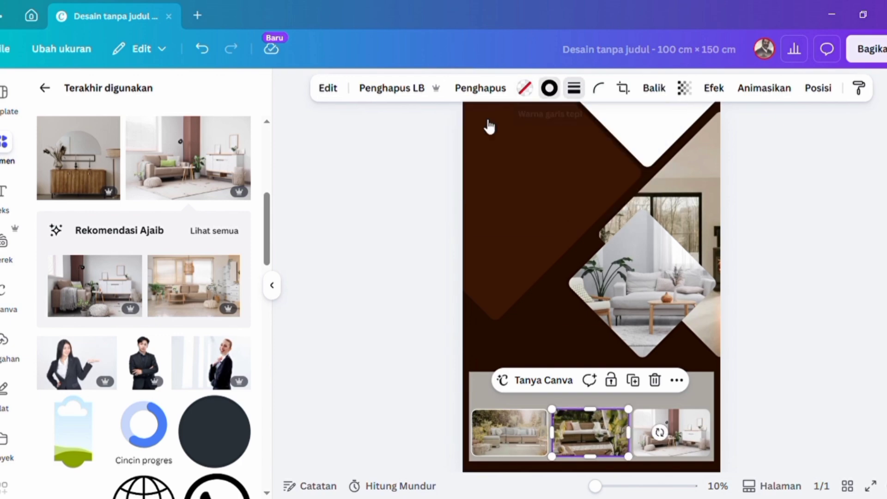
pyautogui.click(87, 198)
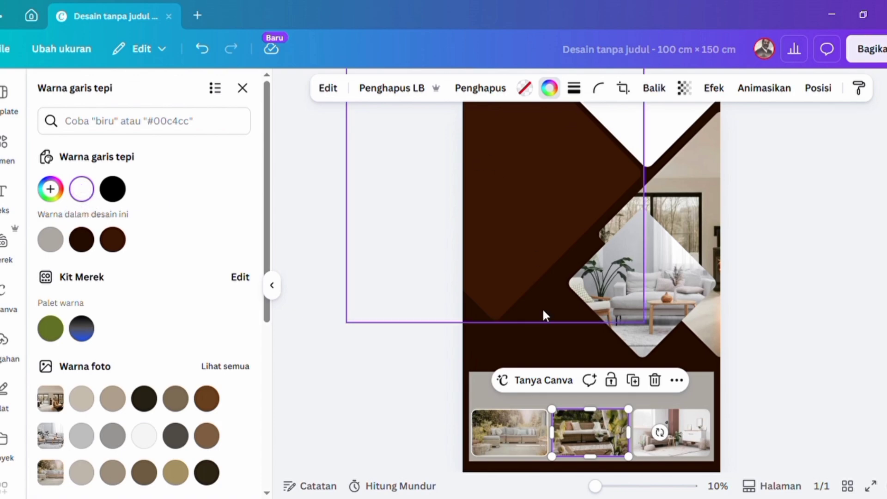
# Give the right photo frame in the grey rectangle a solid white border with a line weight of 11
pyautogui.click(674, 445)
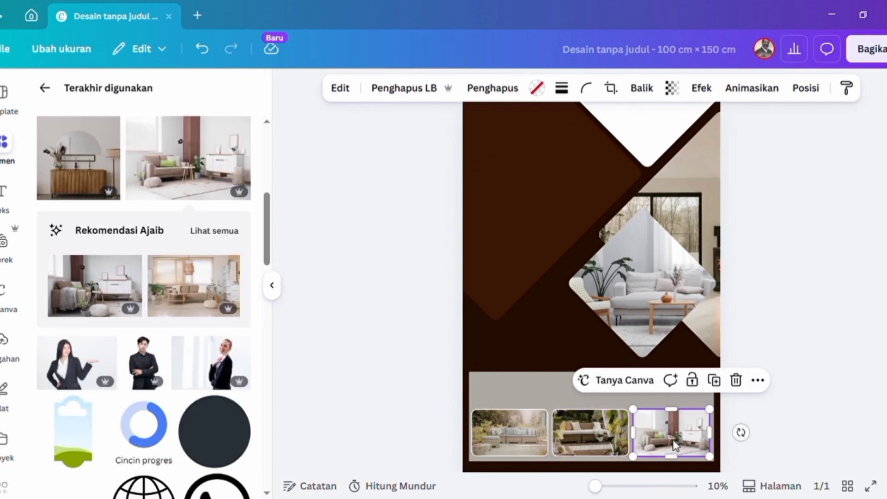
pyautogui.click(561, 88)
pyautogui.click(532, 135)
pyautogui.moveTo(481, 183); pyautogui.dragTo(494, 184)
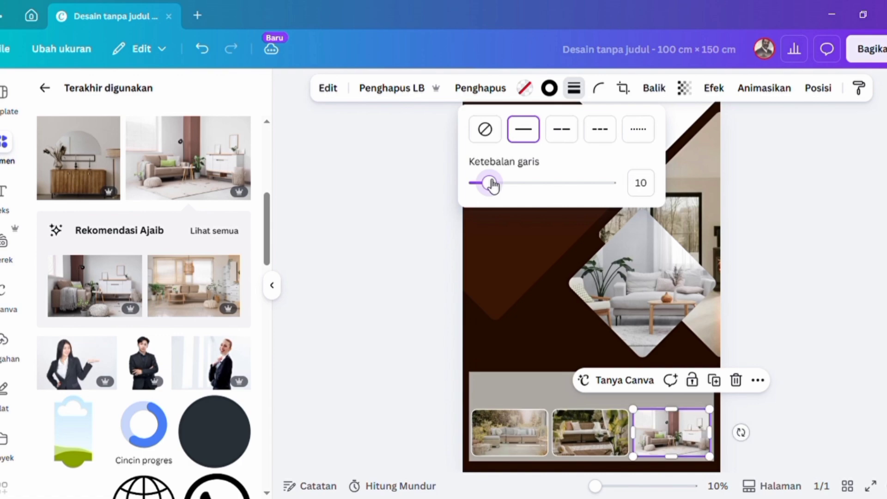
pyautogui.click(641, 183)
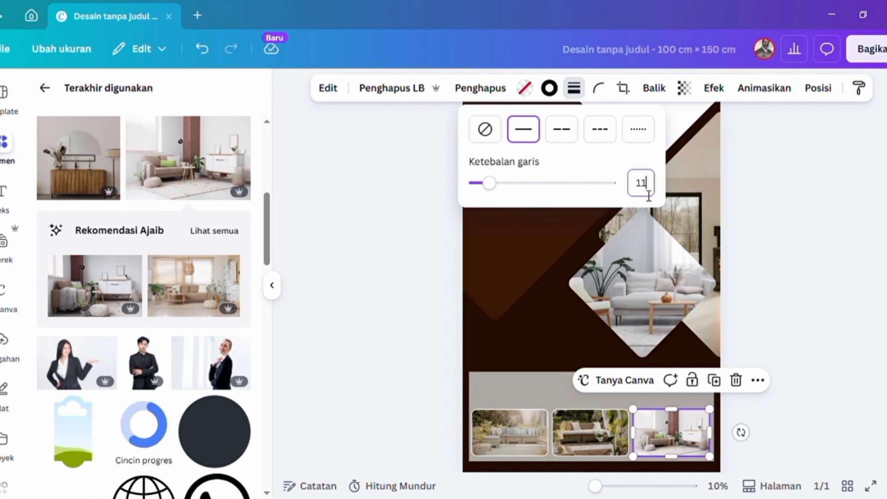
pyautogui.click(350, 245)
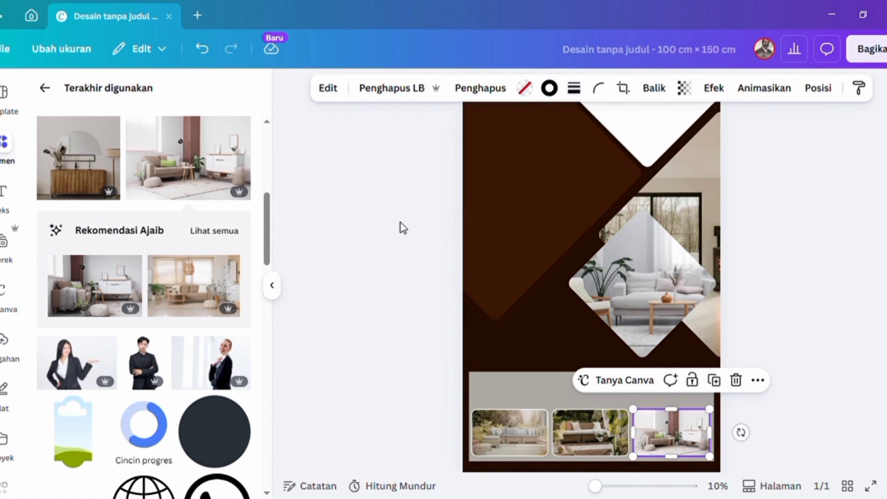
pyautogui.click(550, 87)
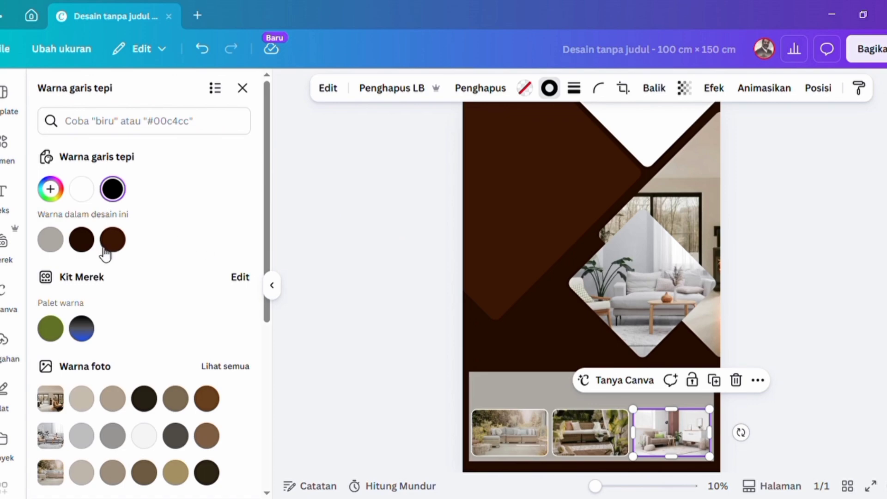
pyautogui.click(82, 189)
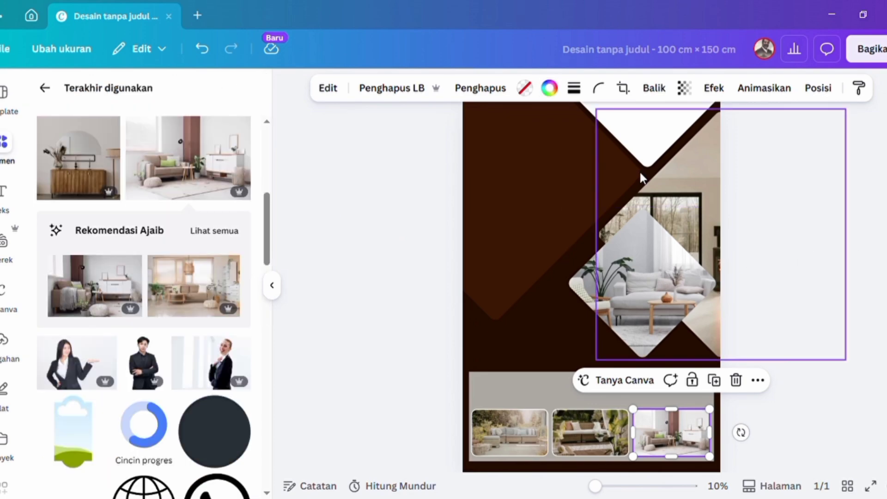
# Give the large diamond photo frame at the poster's right edge a solid white border with a line weight of 11
pyautogui.moveTo(641, 177); pyautogui.dragTo(676, 179)
pyautogui.hotkey('ctrl', 'z')
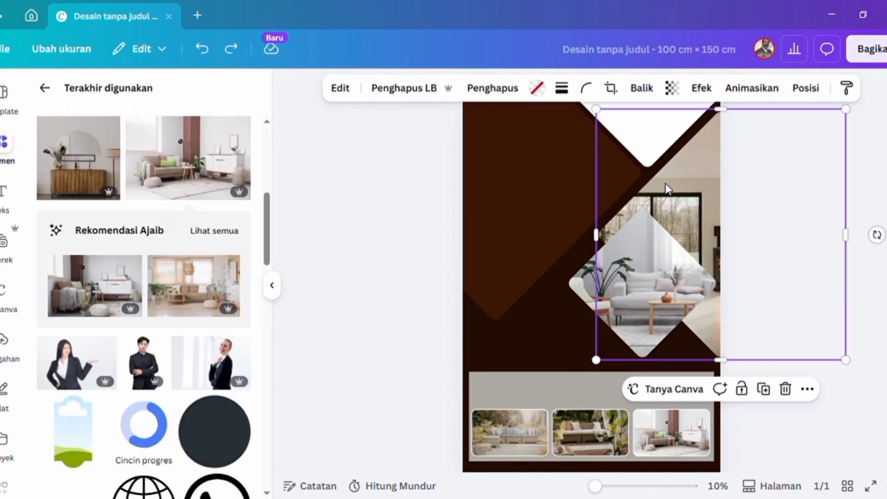
pyautogui.click(575, 87)
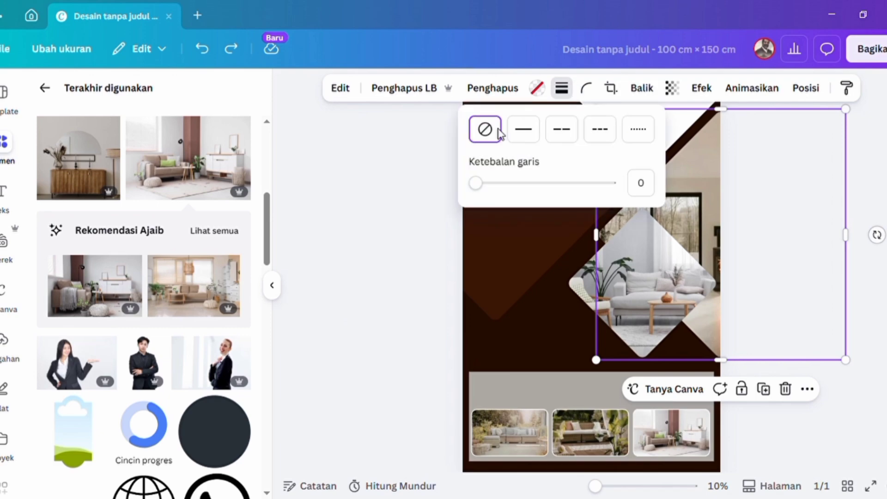
pyautogui.click(527, 135)
pyautogui.moveTo(482, 187); pyautogui.dragTo(493, 194)
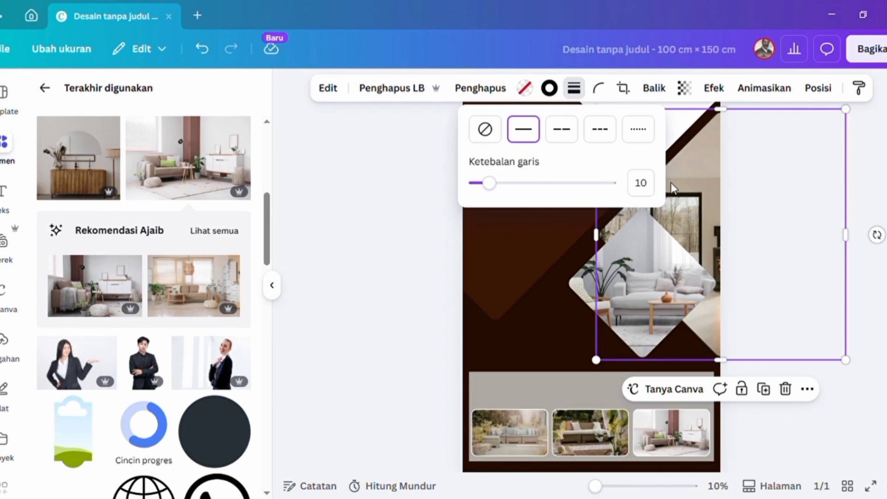
pyautogui.click(640, 183)
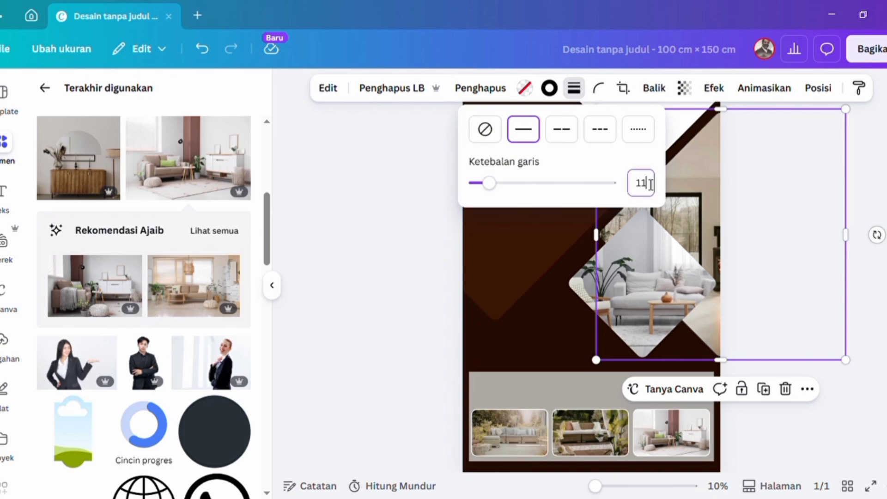
pyautogui.write('11')
pyautogui.press('Return')
pyautogui.click(550, 88)
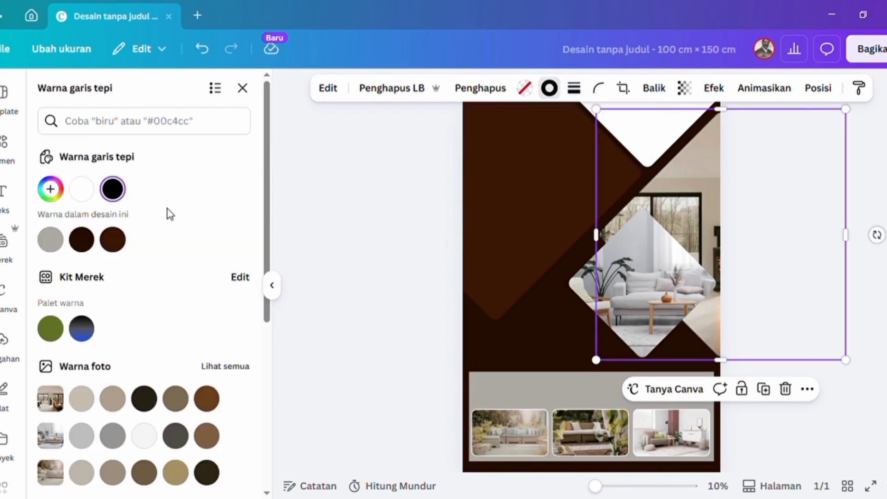
pyautogui.click(82, 188)
# Give the smaller diamond frame with the grey sofa photo a solid white border with a line weight of 11
pyautogui.click(630, 266)
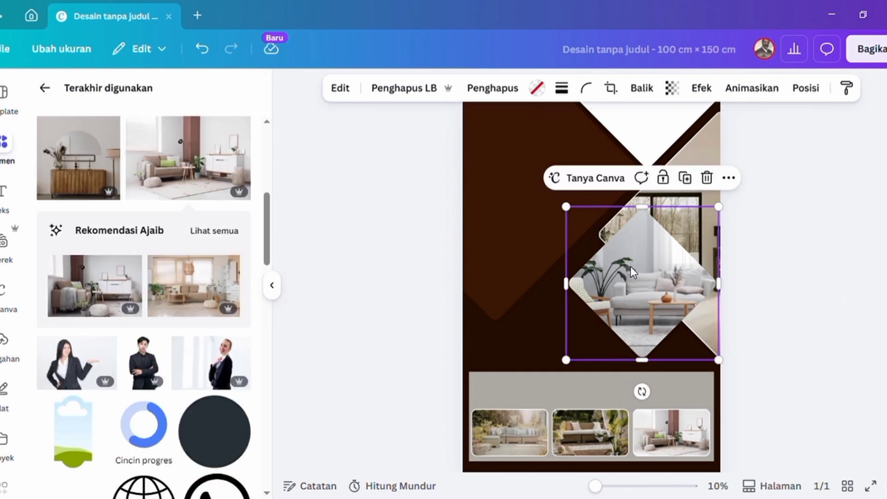
pyautogui.click(562, 89)
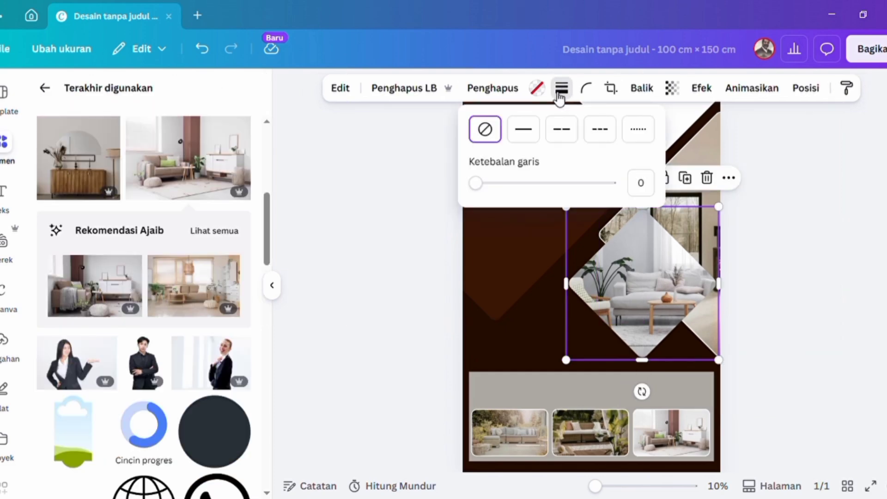
pyautogui.click(521, 131)
pyautogui.click(645, 189)
pyautogui.write('1')
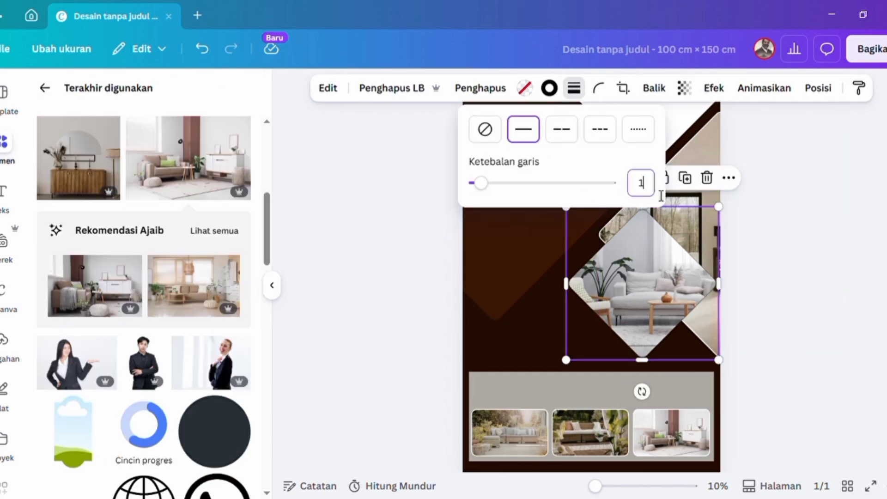
pyautogui.write('1')
pyautogui.press('Return')
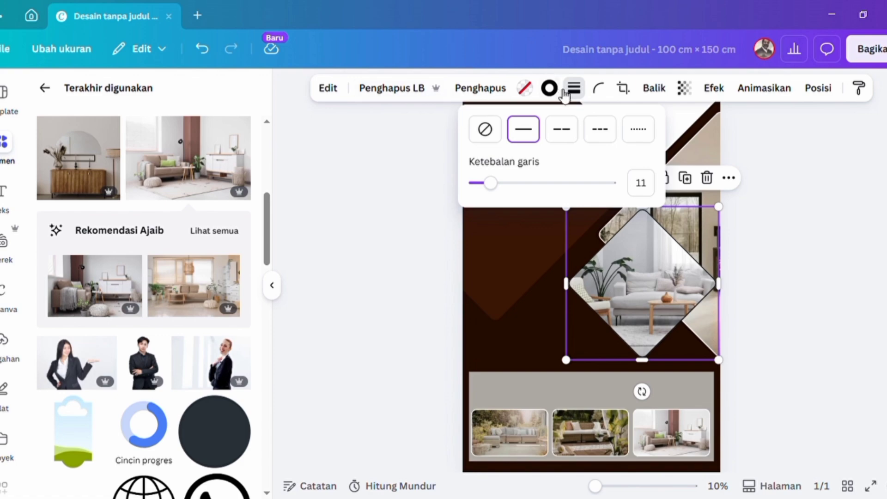
pyautogui.click(563, 92)
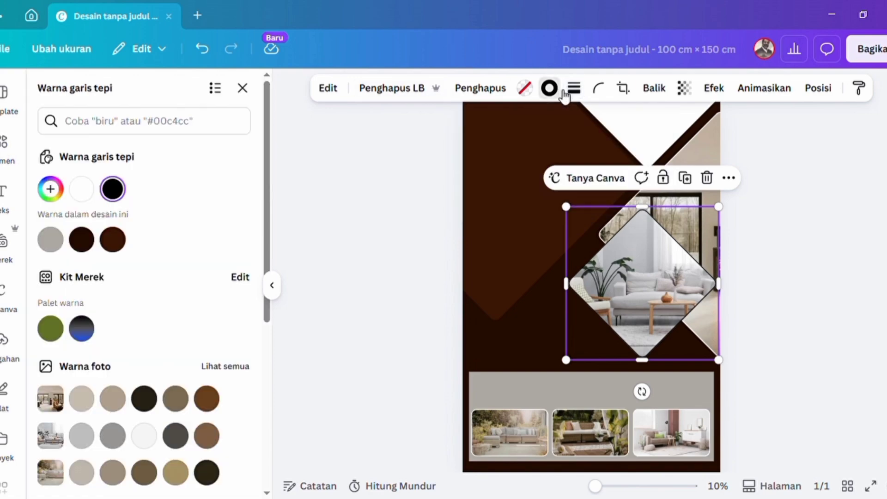
pyautogui.click(82, 188)
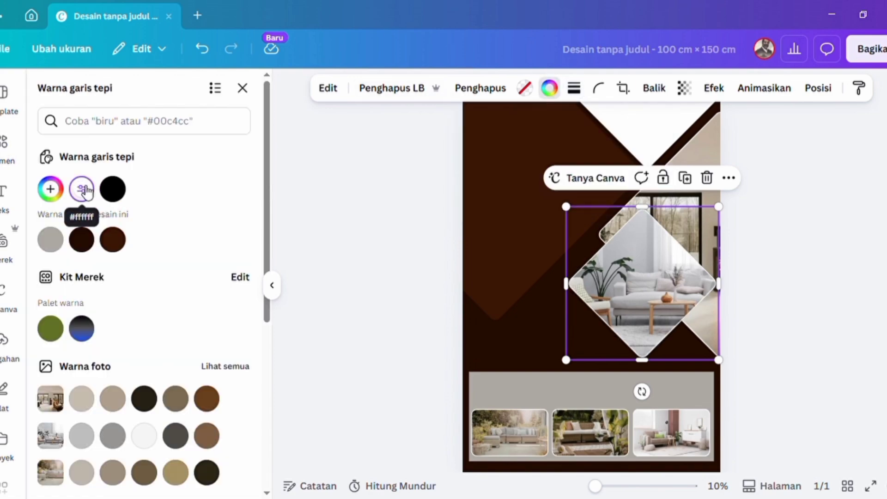
pyautogui.click(786, 263)
pyautogui.scroll(1, 786, 262)
pyautogui.click(785, 264)
pyautogui.scroll(-2, 789, 253)
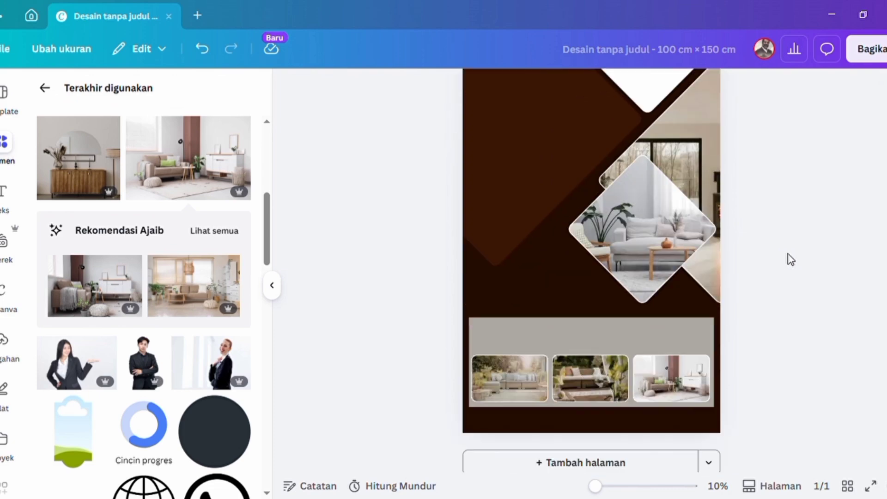
pyautogui.scroll(2, 788, 253)
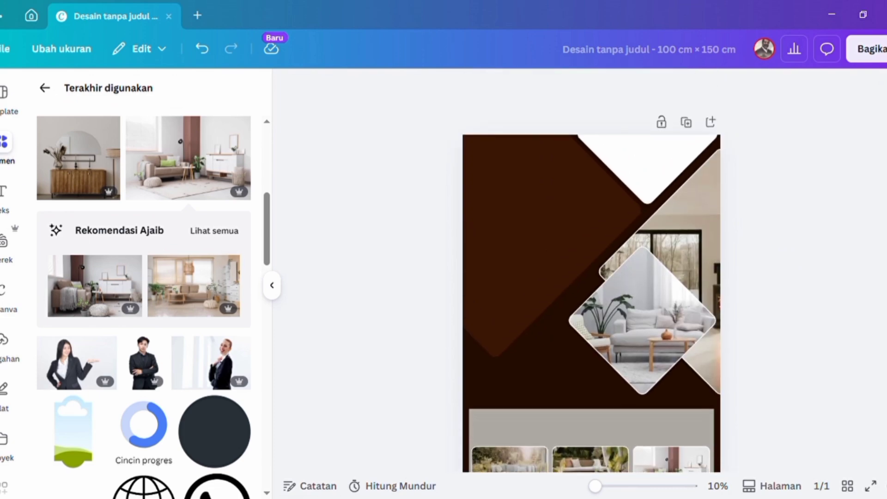
# Add a heading text box to the poster with the text "modern"
pyautogui.click(14, 192)
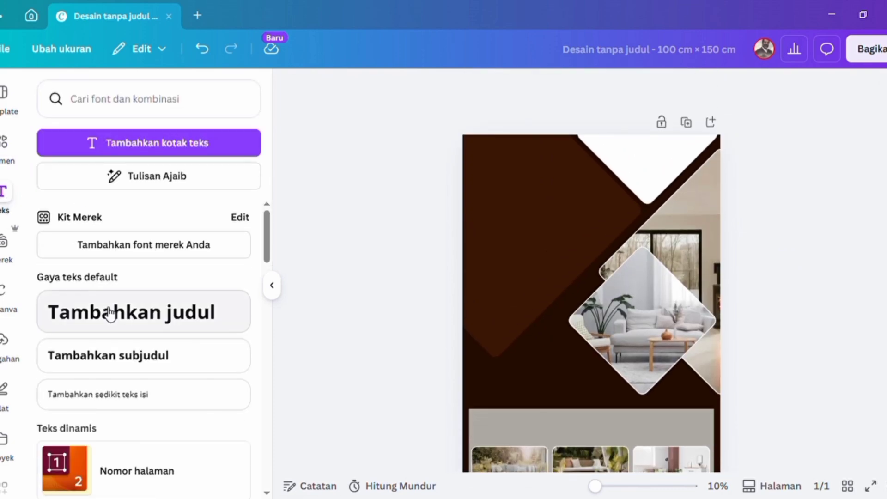
pyautogui.click(110, 314)
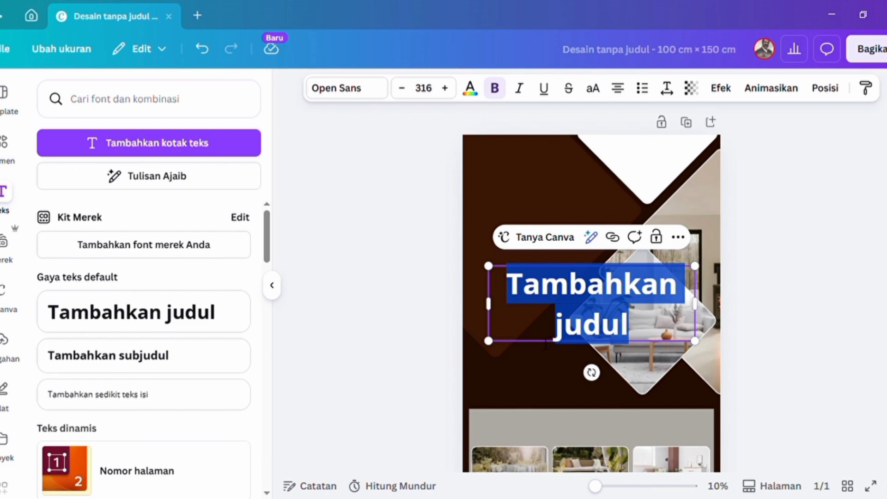
pyautogui.write('mo')
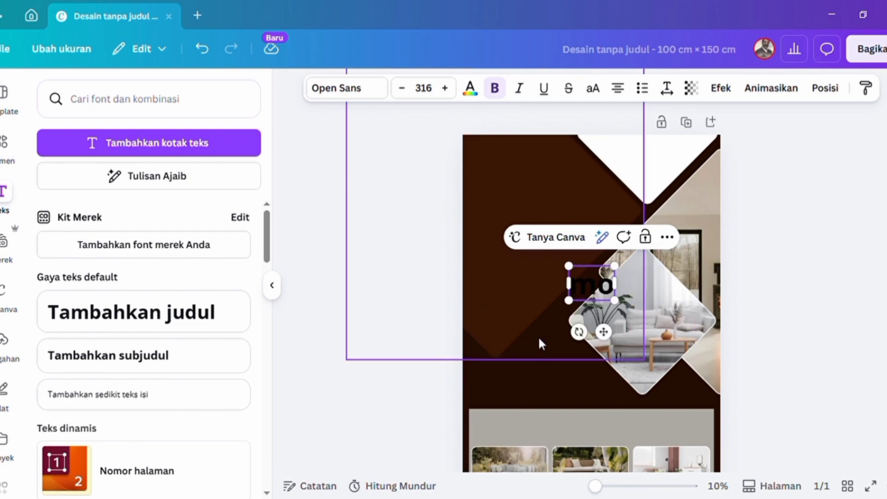
pyautogui.write('dern')
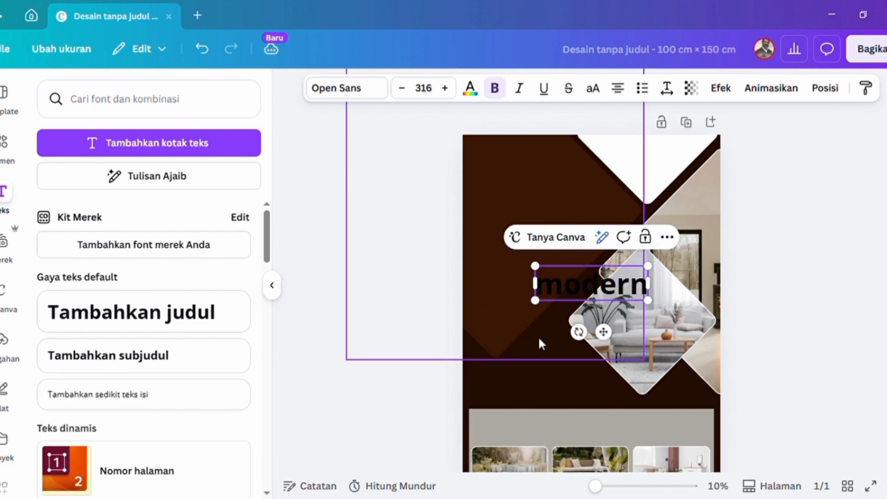
# Change the heading's font to Le Jour Serif from the starred fonts
pyautogui.click(350, 91)
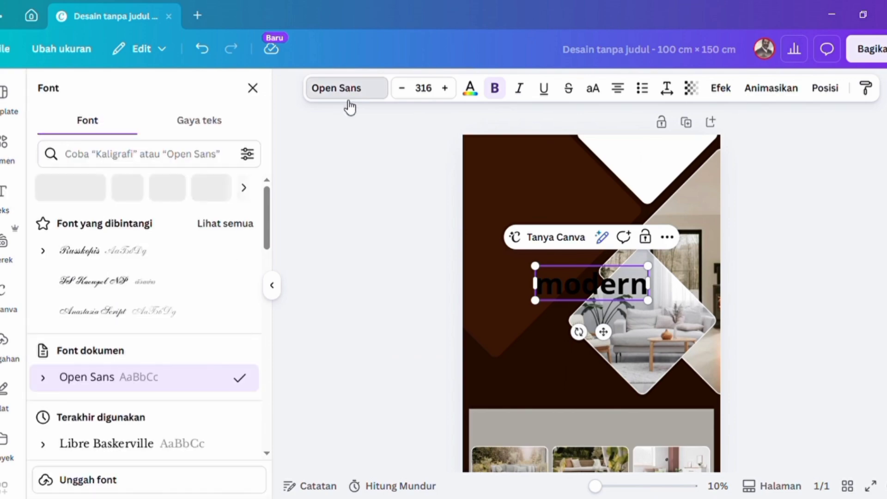
pyautogui.click(218, 226)
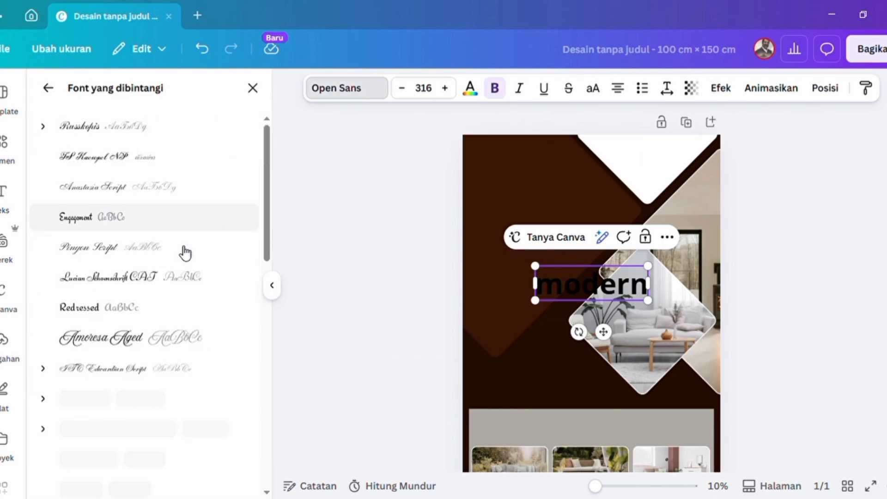
pyautogui.scroll(-2, 137, 318)
pyautogui.scroll(-3, 139, 319)
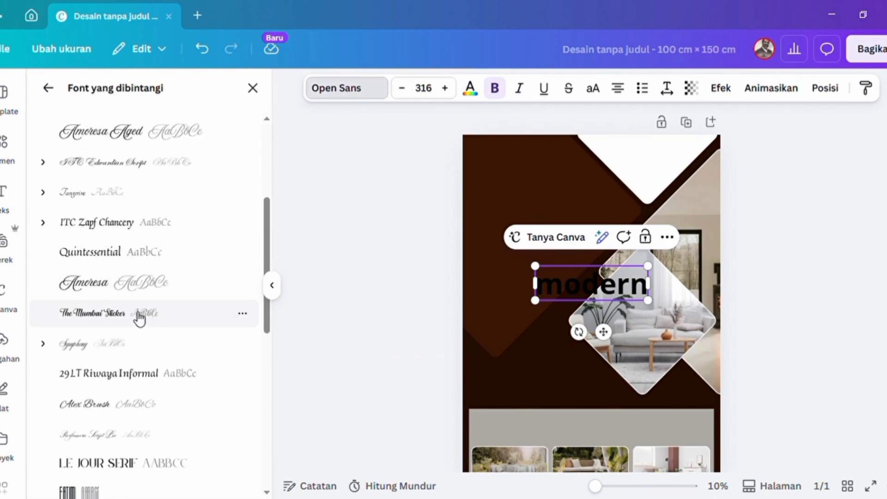
pyautogui.scroll(-5, 138, 318)
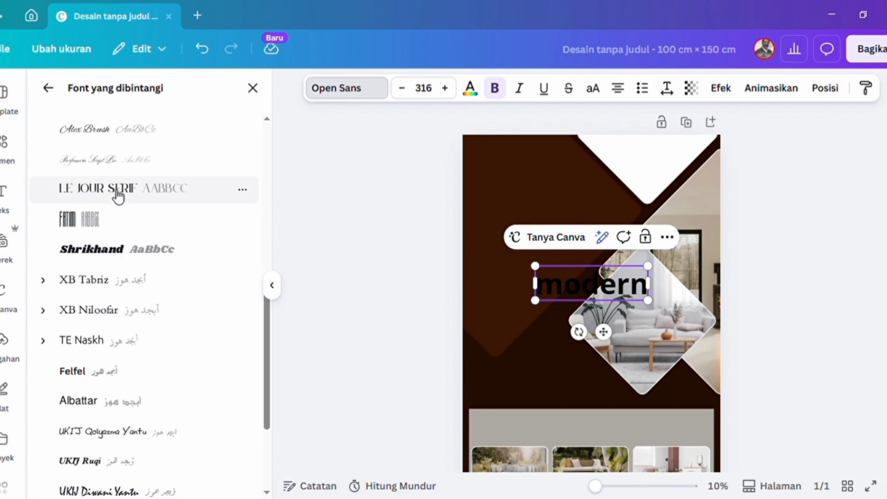
pyautogui.click(118, 196)
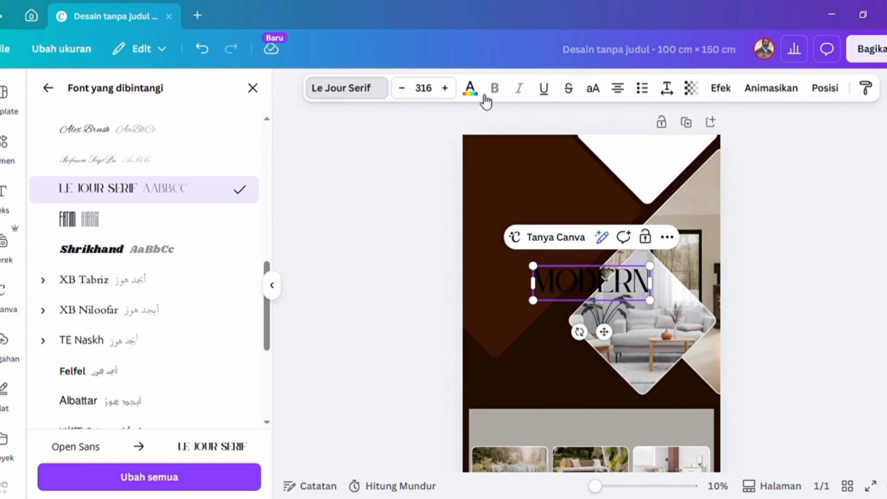
# Color the MODERN heading white (#ffffff) and move it onto the brown diamond in the poster's upper-left area
pyautogui.click(470, 87)
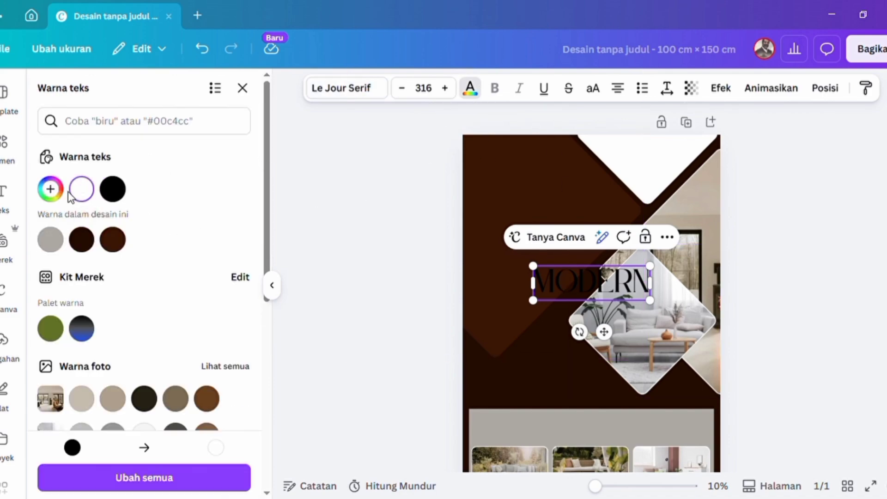
pyautogui.click(831, 240)
pyautogui.click(604, 284)
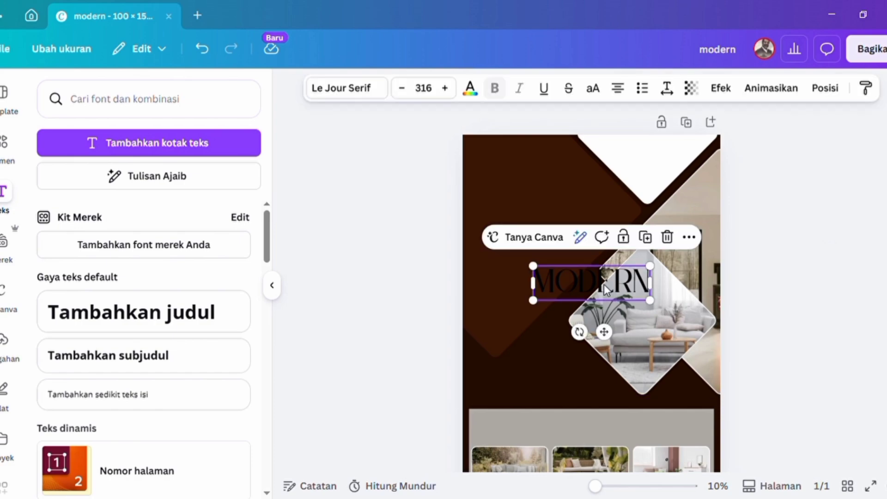
pyautogui.click(470, 88)
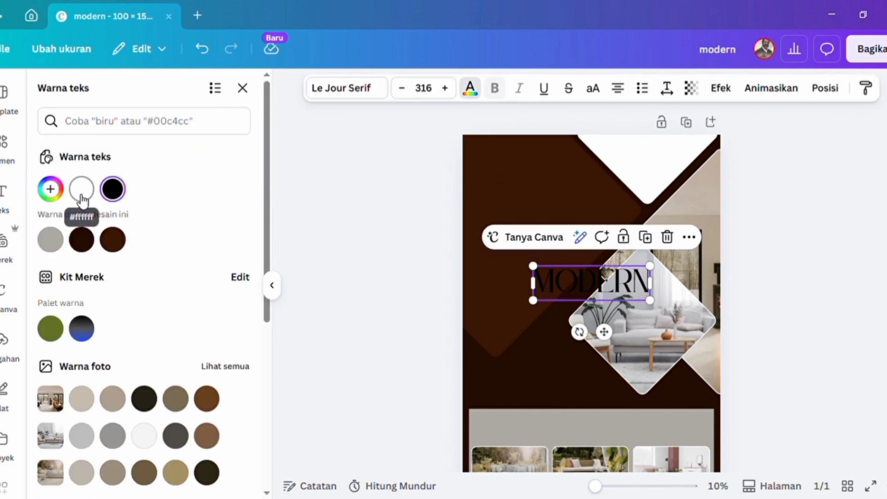
pyautogui.click(81, 190)
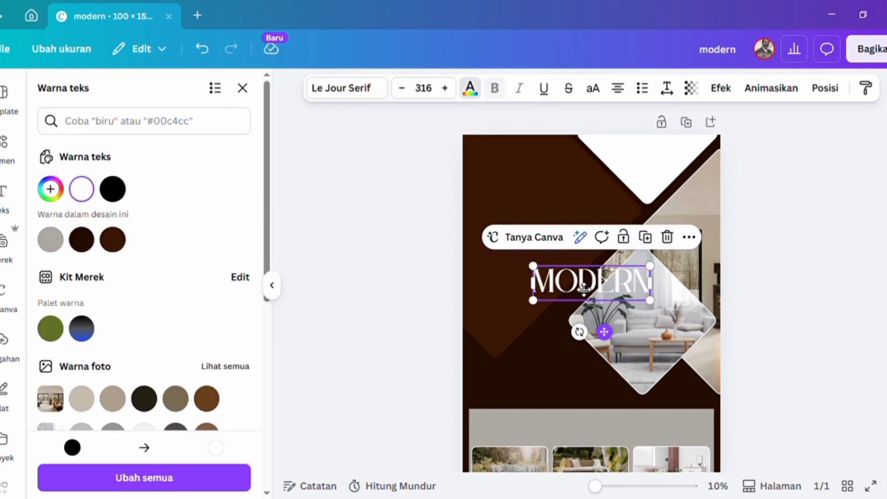
pyautogui.moveTo(583, 289); pyautogui.dragTo(547, 215)
# Duplicate the MODERN heading, place the copy directly below it, and replace the copy's text with "FURNITURE"
pyautogui.click(590, 132)
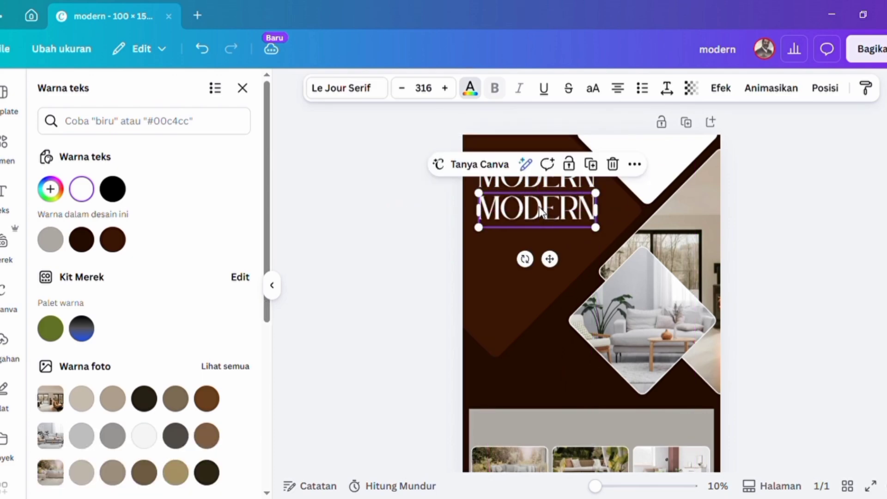
pyautogui.doubleClick(547, 213)
pyautogui.write('FUR')
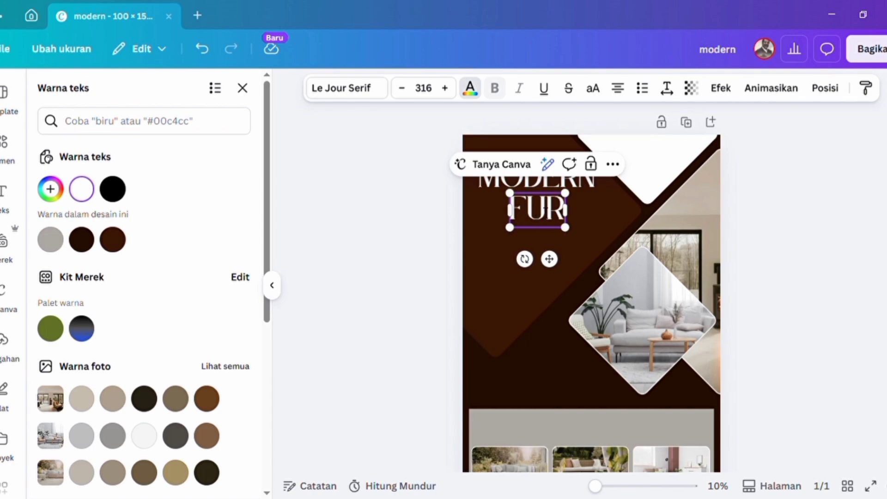
pyautogui.write('NITURE')
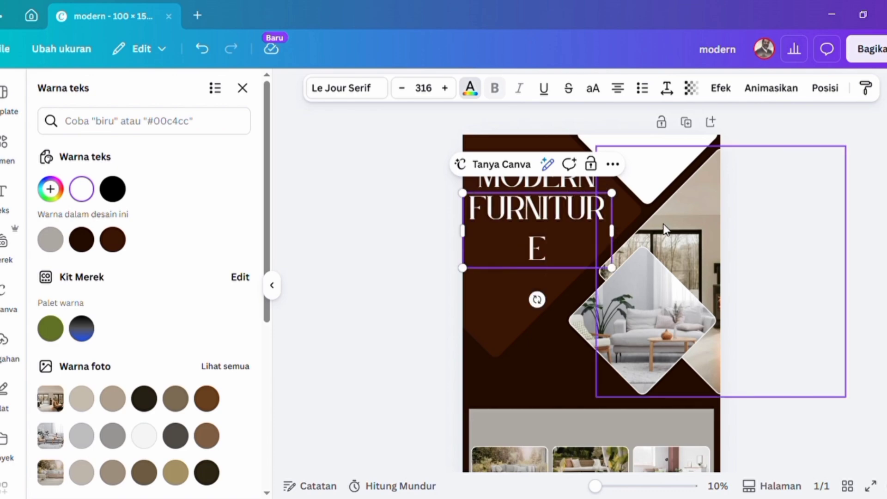
# Widen the FURNITURE text box so the word fits on one line and move it under the MODERN heading
pyautogui.click(745, 208)
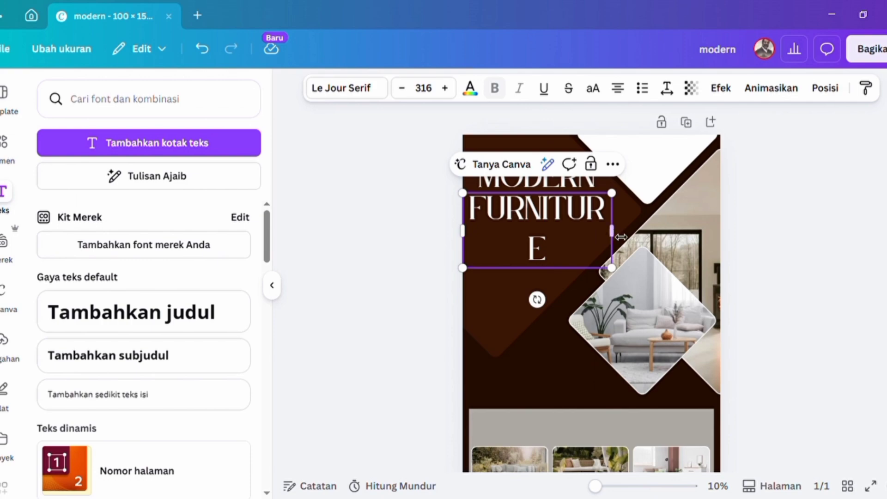
pyautogui.moveTo(623, 237); pyautogui.dragTo(633, 237)
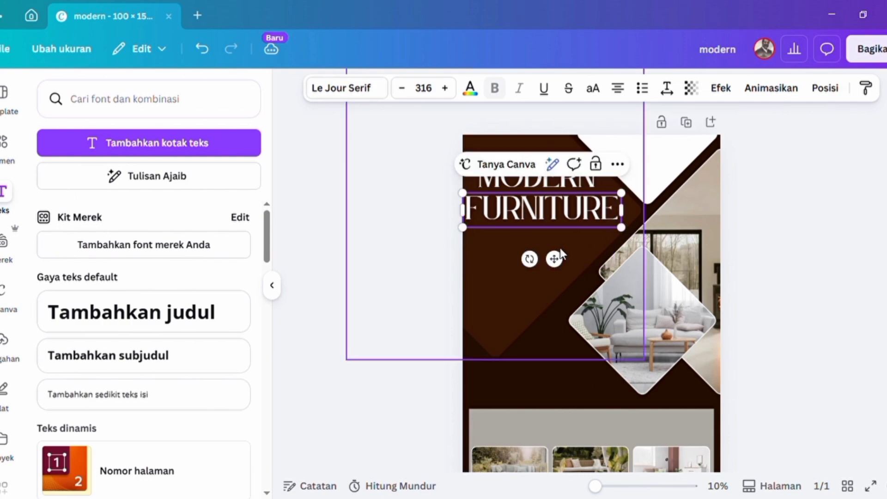
pyautogui.moveTo(565, 259); pyautogui.dragTo(581, 260)
pyautogui.click(801, 246)
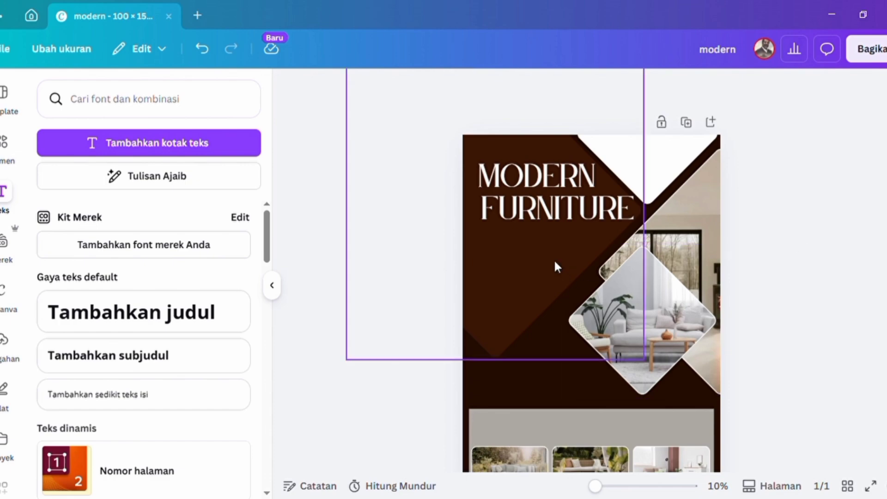
# Nudge the FURNITURE heading slightly left and up so it lines up with MODERN's left edge and sits closer beneath it
pyautogui.click(541, 223)
pyautogui.click(541, 223)
pyautogui.press('Left')
pyautogui.press('Left')
pyautogui.press('Left')
pyautogui.press('Left')
pyautogui.press('Left')
pyautogui.press('Left')
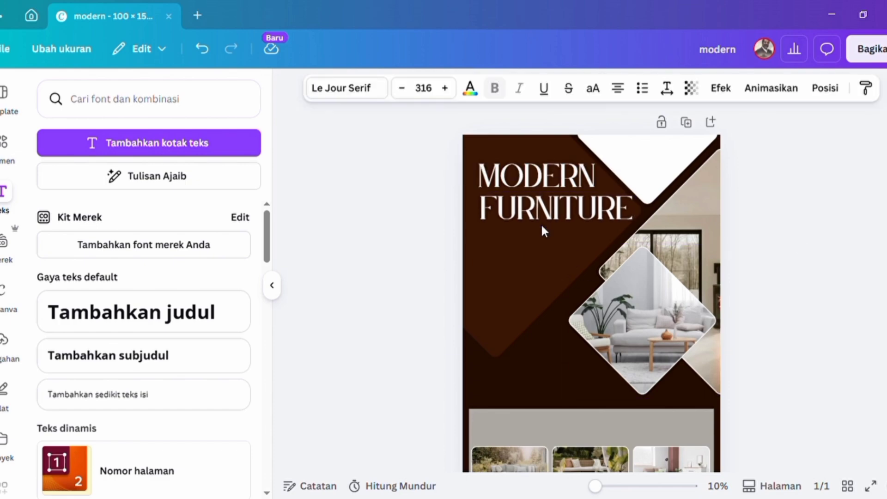
pyautogui.press('Up')
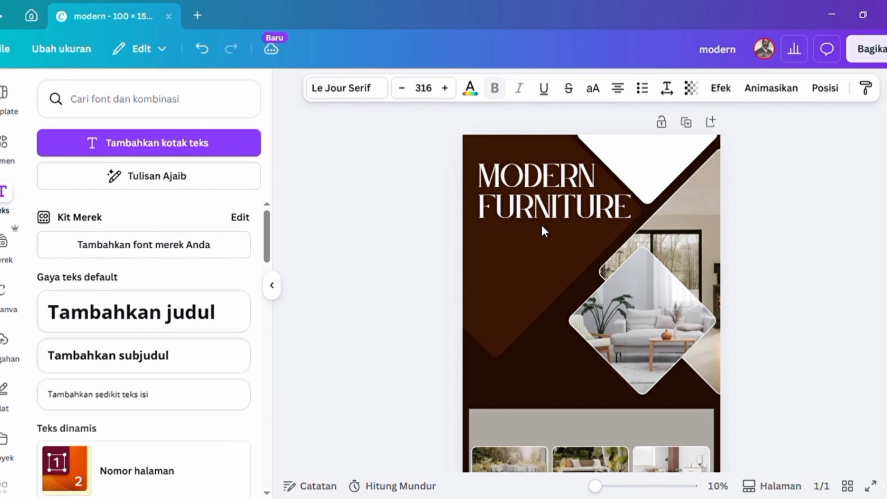
pyautogui.press('Up')
pyautogui.press('Up')
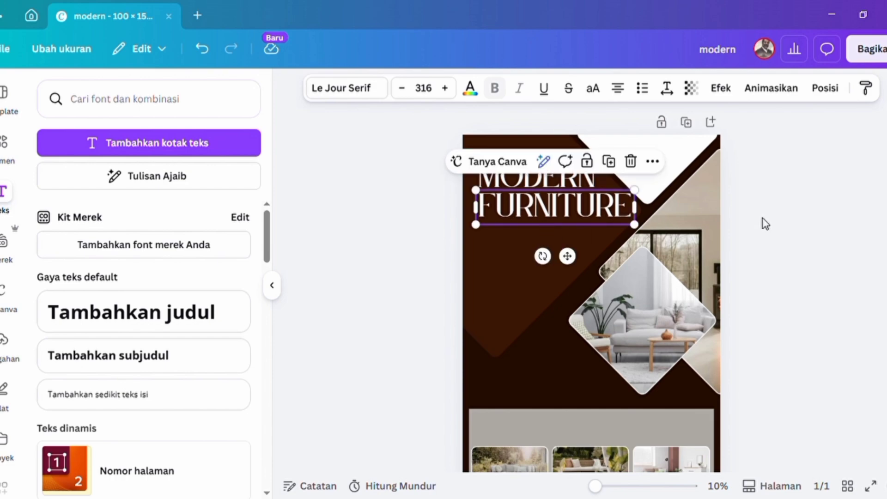
pyautogui.click(781, 223)
# Add another heading text box over the brown diamond with the text "Furniture Minimalis"
pyautogui.scroll(-2, 781, 221)
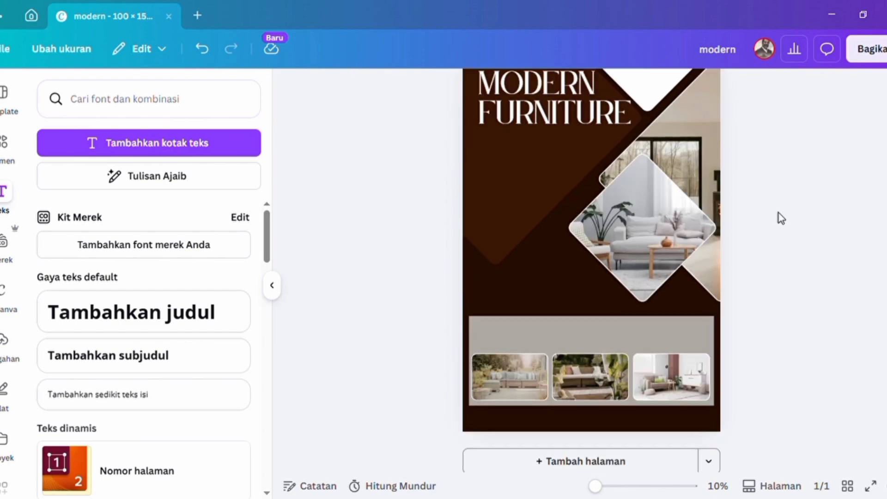
pyautogui.scroll(1, 780, 218)
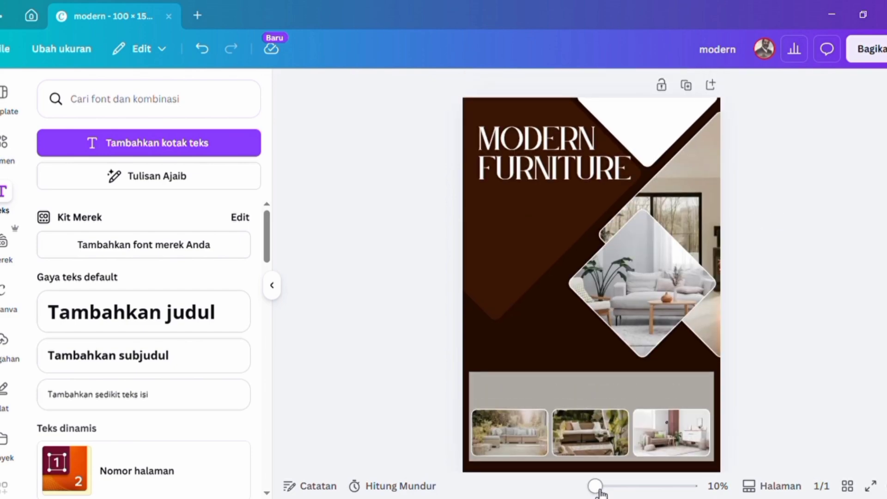
pyautogui.moveTo(600, 493); pyautogui.dragTo(614, 495)
pyautogui.scroll(3, 581, 341)
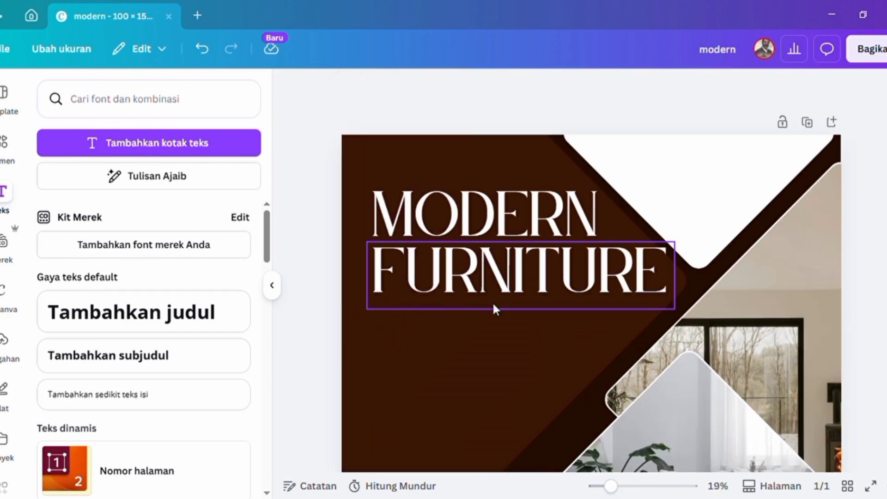
pyautogui.scroll(-5, 568, 381)
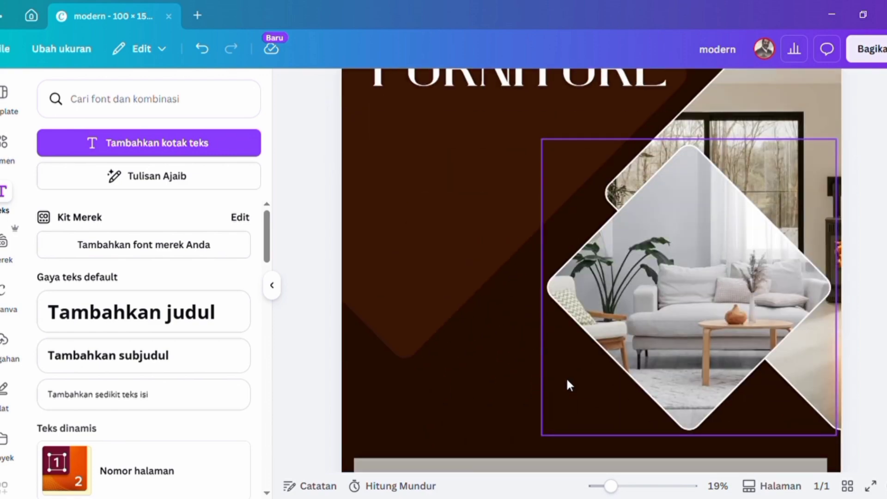
pyautogui.scroll(3, 565, 376)
pyautogui.click(117, 323)
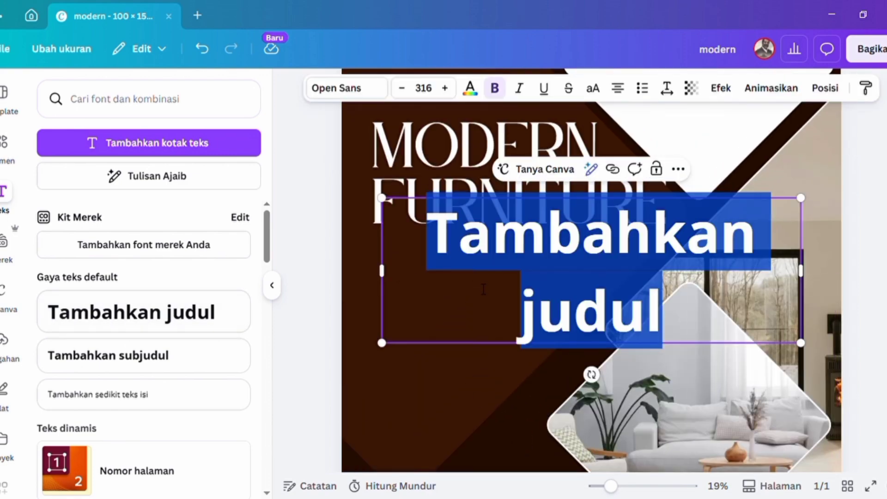
pyautogui.write('fur')
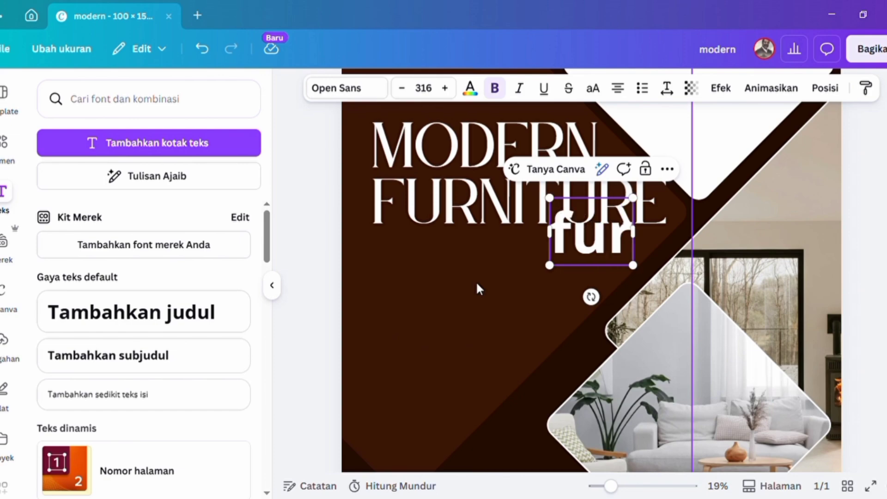
pyautogui.write('niture')
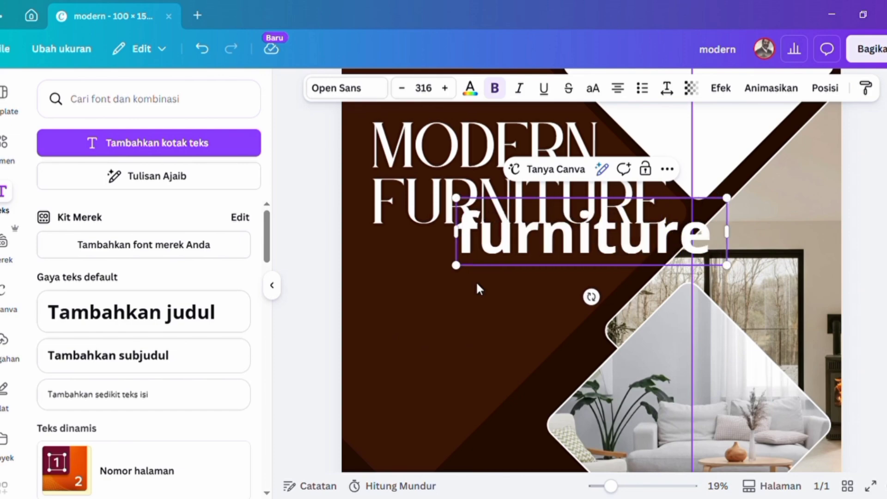
pyautogui.write(' Minim')
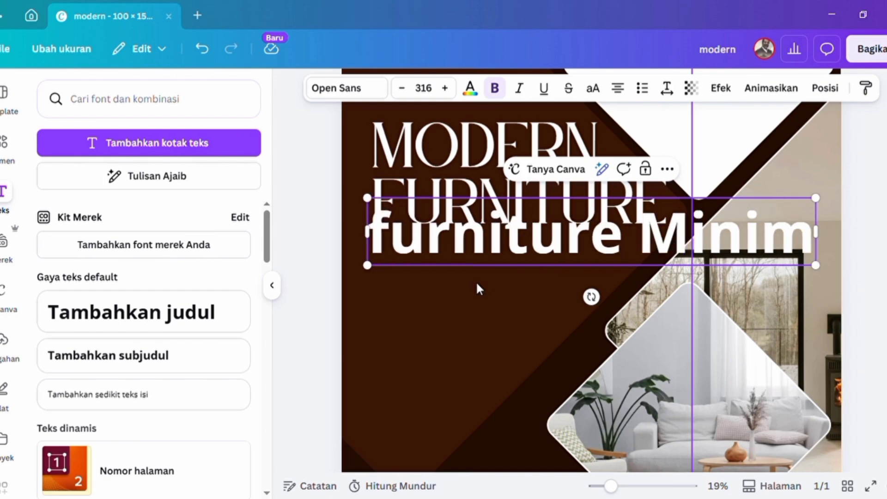
pyautogui.write('alis')
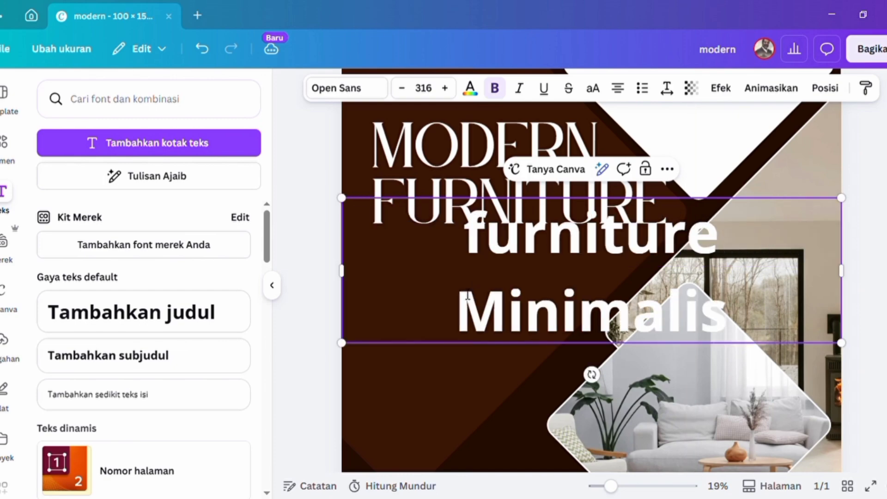
pyautogui.moveTo(492, 240); pyautogui.dragTo(434, 235)
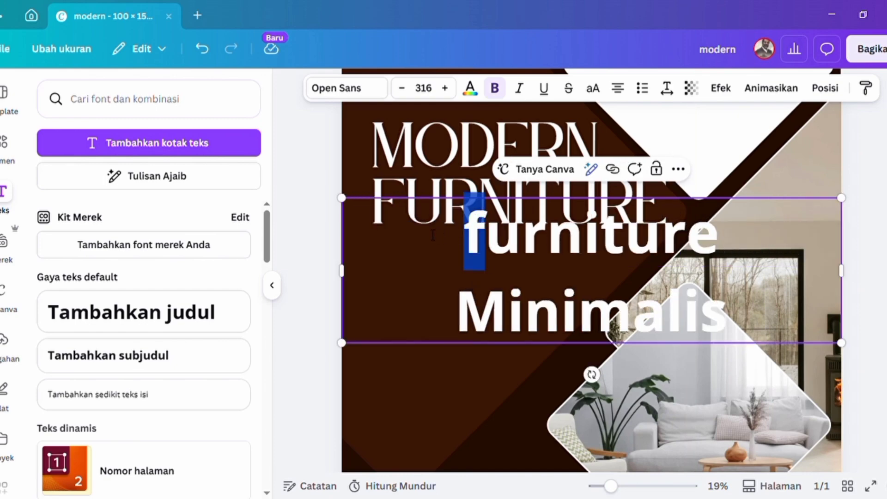
pyautogui.write('F')
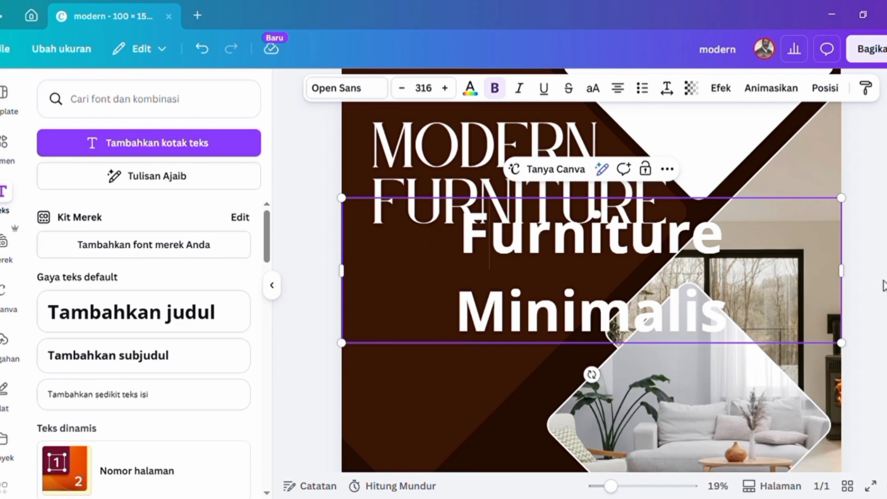
# Change the "Furniture Minimalis" text's font to Lucian Schoenschrift CAT from the starred fonts
pyautogui.click(354, 88)
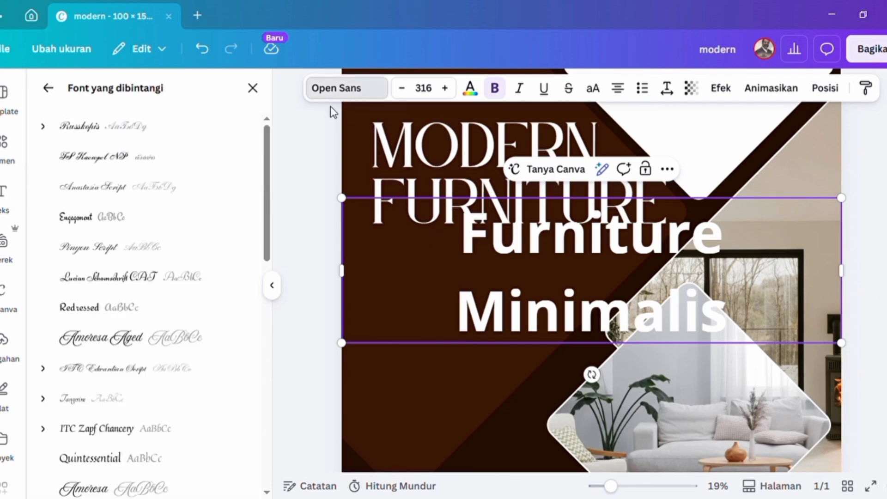
pyautogui.click(93, 280)
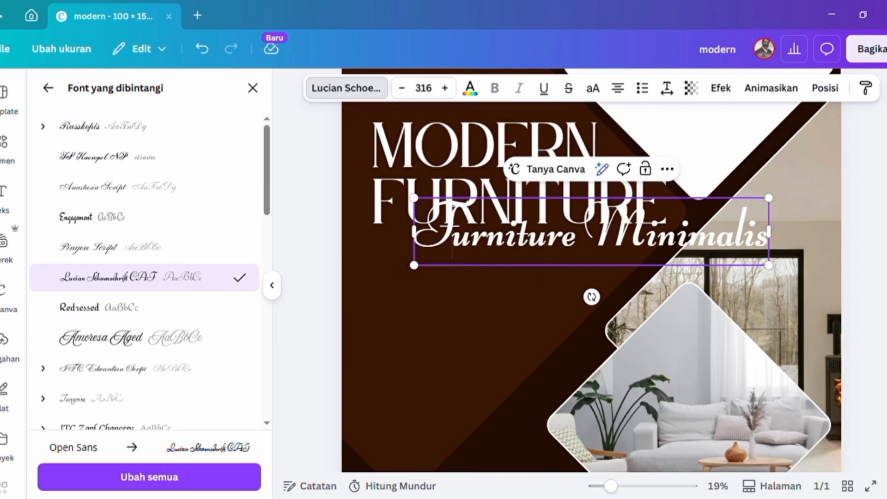
pyautogui.click(879, 181)
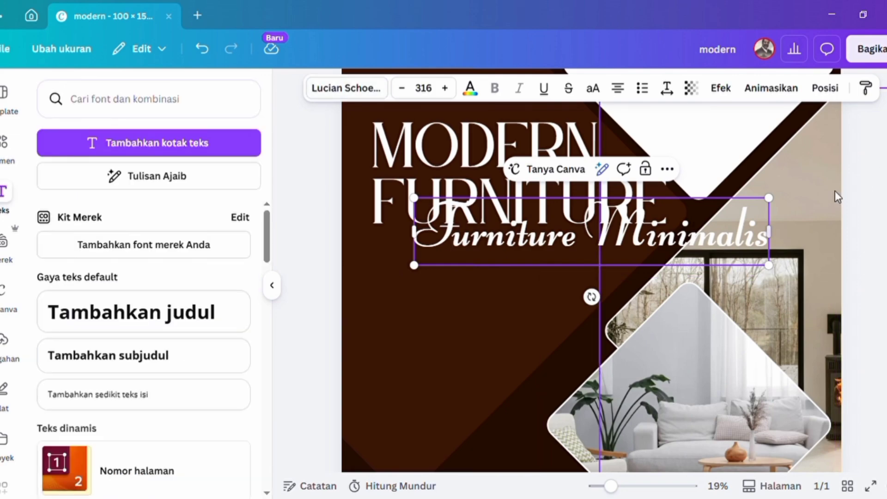
pyautogui.click(315, 276)
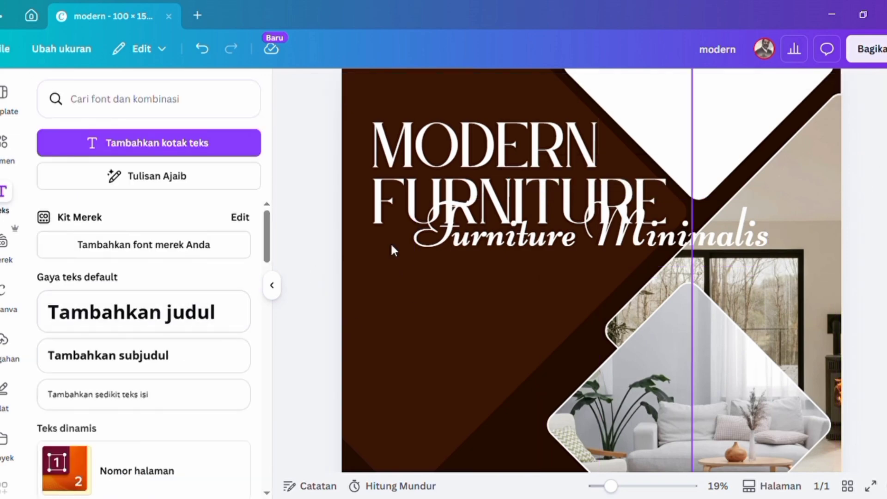
# Place the "Furniture Minimalis" text just below FURNITURE and scale it down to font size 263
pyautogui.click(570, 234)
pyautogui.moveTo(569, 234); pyautogui.dragTo(522, 270)
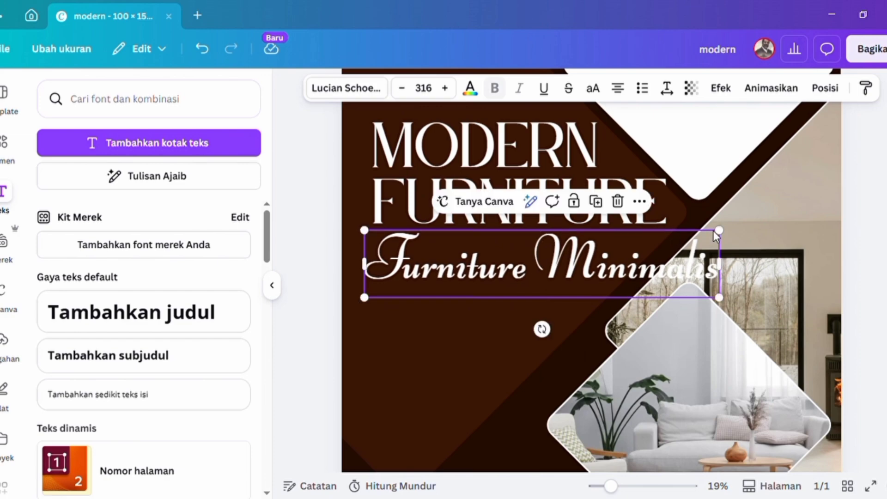
pyautogui.moveTo(721, 231); pyautogui.dragTo(660, 242)
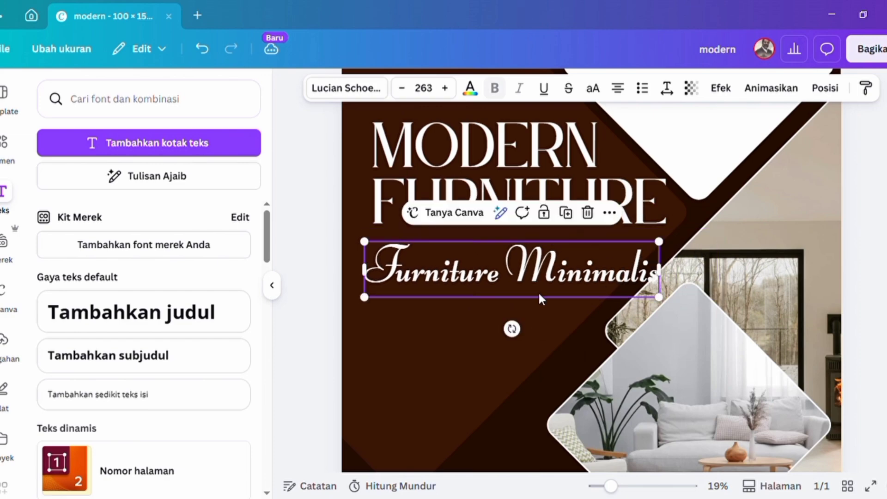
pyautogui.moveTo(538, 287); pyautogui.dragTo(550, 283)
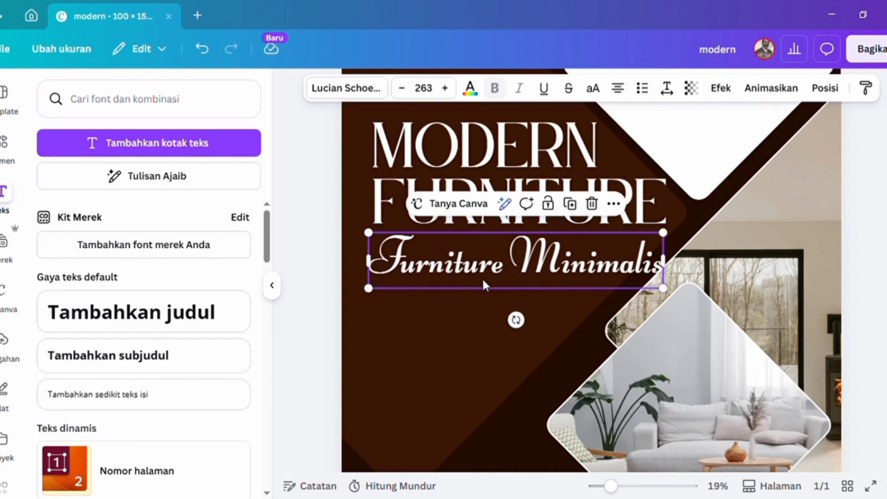
# Apply the Bersinar (glow) effect at intensity 40 to the "Furniture Minimalis", FURNITURE and MODERN texts
pyautogui.click(721, 88)
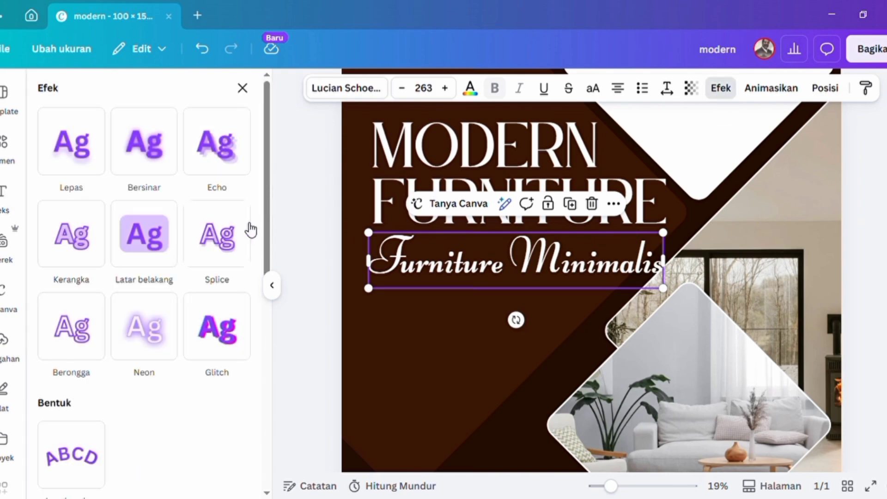
pyautogui.click(151, 169)
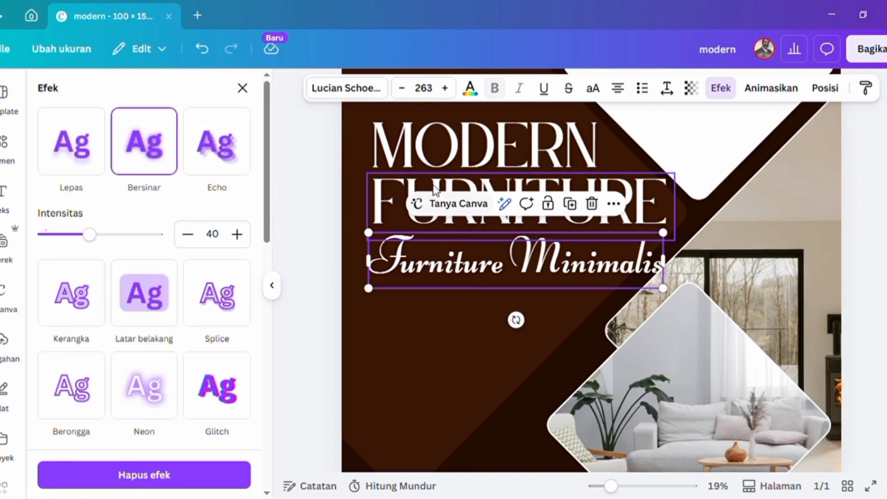
pyautogui.click(398, 191)
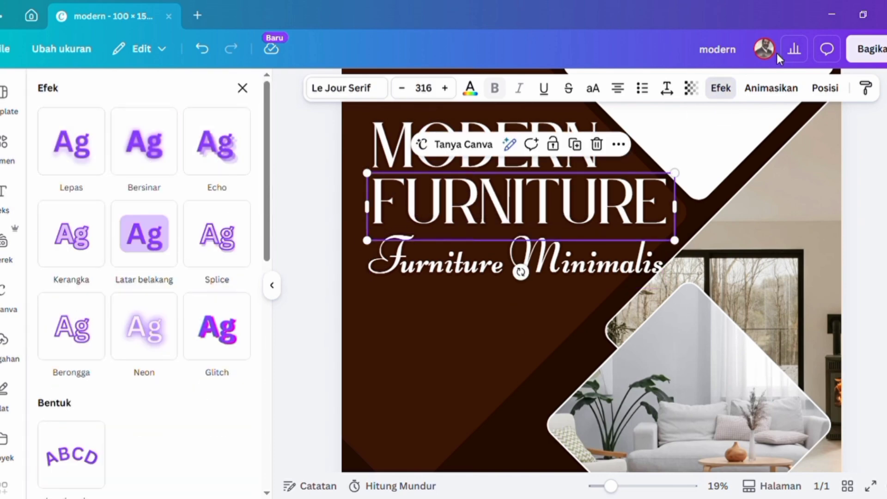
pyautogui.click(160, 167)
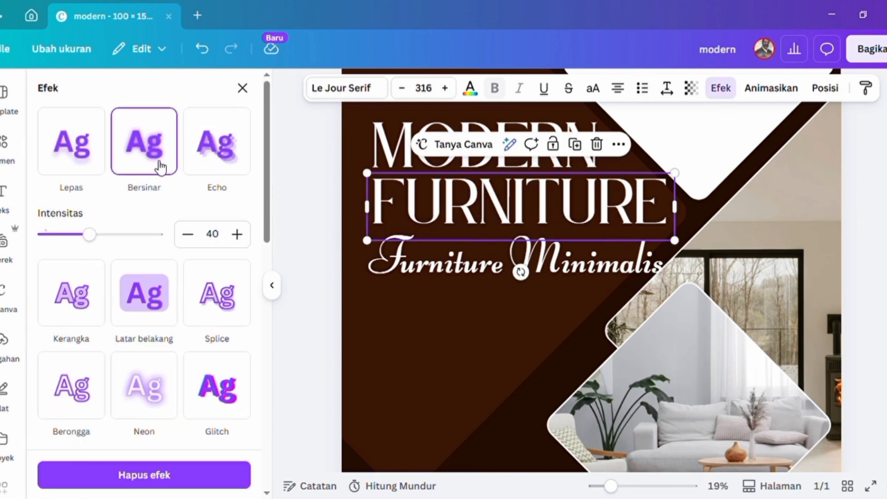
pyautogui.click(444, 128)
pyautogui.click(159, 163)
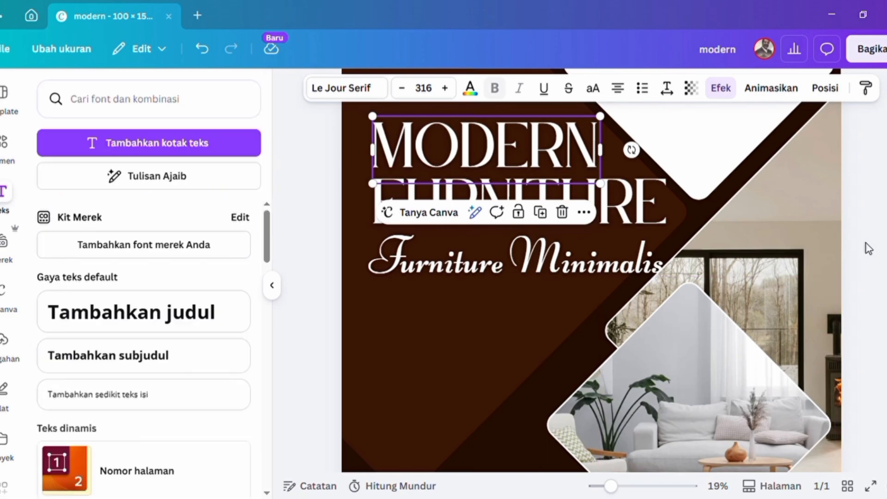
pyautogui.scroll(-5, 764, 289)
pyautogui.click(309, 232)
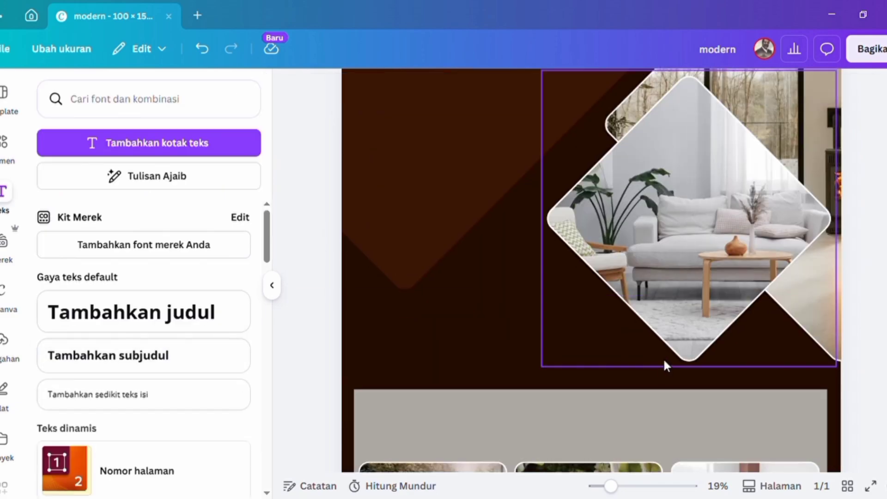
# Nudge the FURNITURE heading left, closer to the poster's left edge
pyautogui.scroll(5, 663, 358)
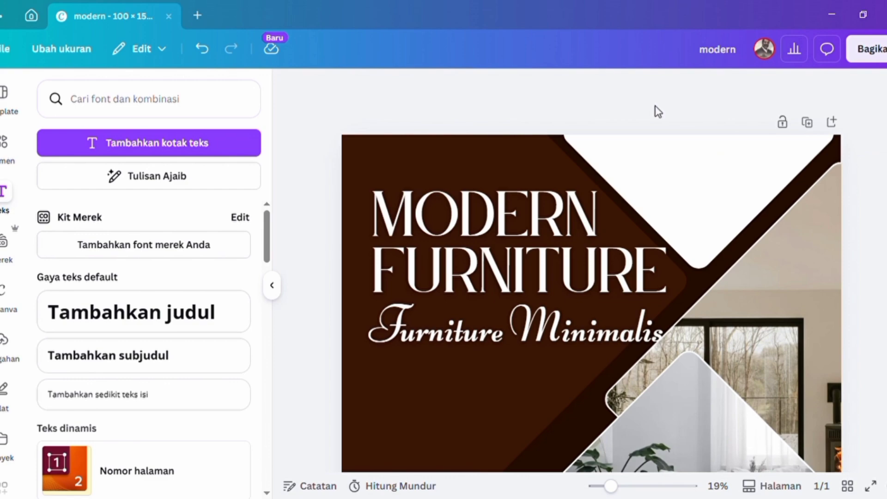
pyautogui.click(470, 280)
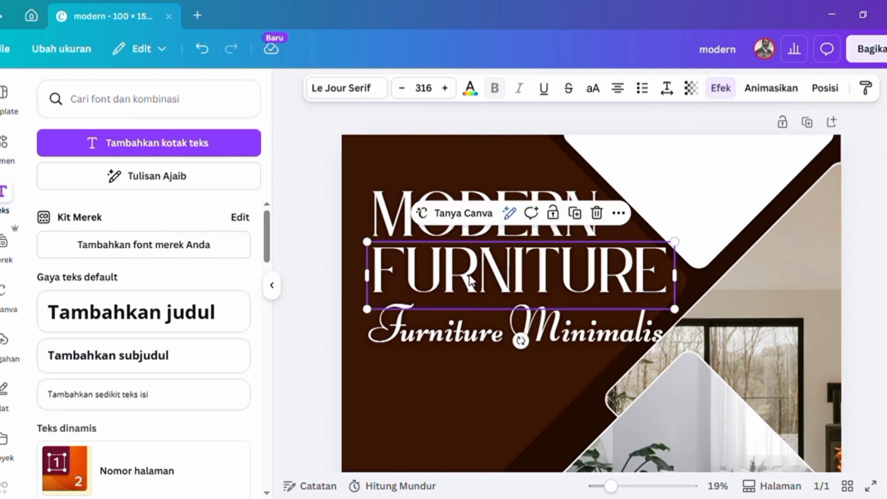
pyautogui.press('Left')
pyautogui.press('Left')
pyautogui.press('Left')
pyautogui.press('Left')
pyautogui.press('Left')
pyautogui.press('Left')
pyautogui.press('Left')
pyautogui.press('Left')
pyautogui.press('Left')
pyautogui.press('Left')
pyautogui.press('Left')
pyautogui.press('Left')
pyautogui.press('Left')
pyautogui.press('Left')
pyautogui.press('Left')
pyautogui.press('Left')
pyautogui.press('Left')
pyautogui.press('Left')
pyautogui.press('Left')
pyautogui.press('Left')
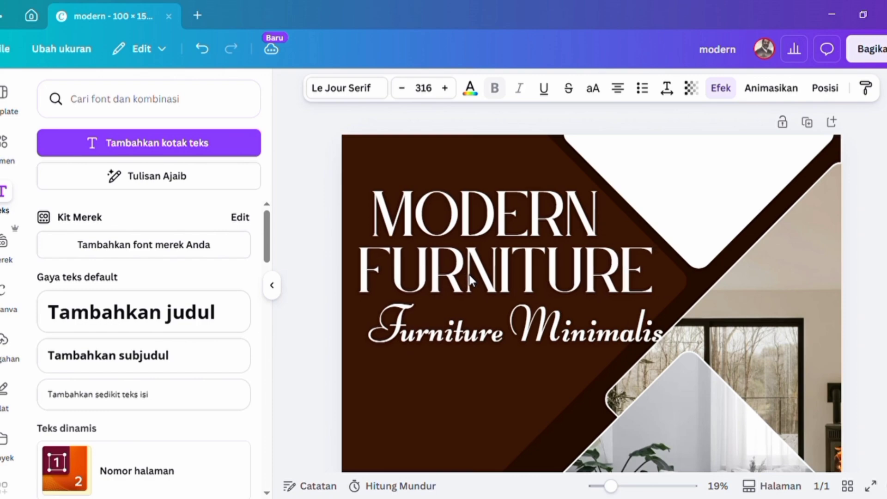
pyautogui.press('Left')
# Nudge the MODERN heading left toward the left edge of the FURNITURE heading below it
pyautogui.click(428, 210)
pyautogui.click(387, 220)
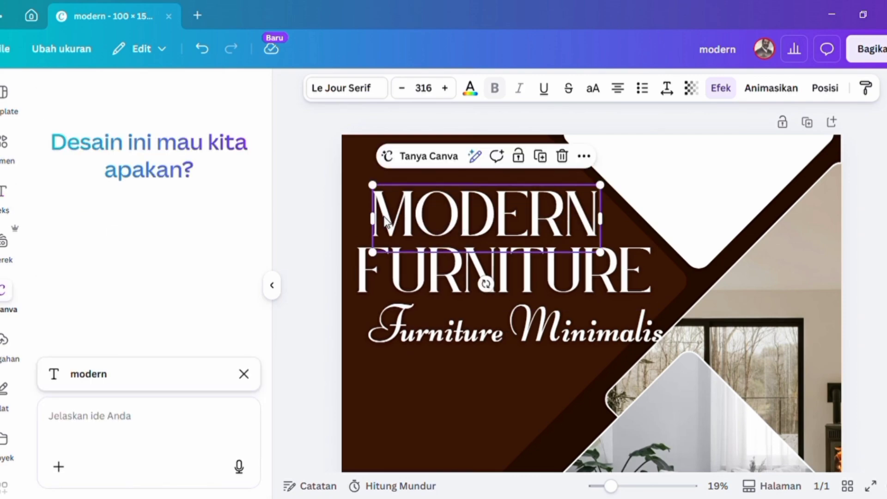
pyautogui.press('Left')
pyautogui.press('Left')
pyautogui.press('Left')
pyautogui.press('Left')
pyautogui.press('Left')
pyautogui.press('Left')
pyautogui.press('Left')
pyautogui.press('Left')
pyautogui.press('Left')
pyautogui.press('Left')
pyautogui.press('Left')
pyautogui.press('Left')
pyautogui.press('Left')
pyautogui.press('Left')
pyautogui.press('Left')
pyautogui.press('Left')
pyautogui.press('Left')
pyautogui.press('Left')
pyautogui.press('Left')
pyautogui.press('Left')
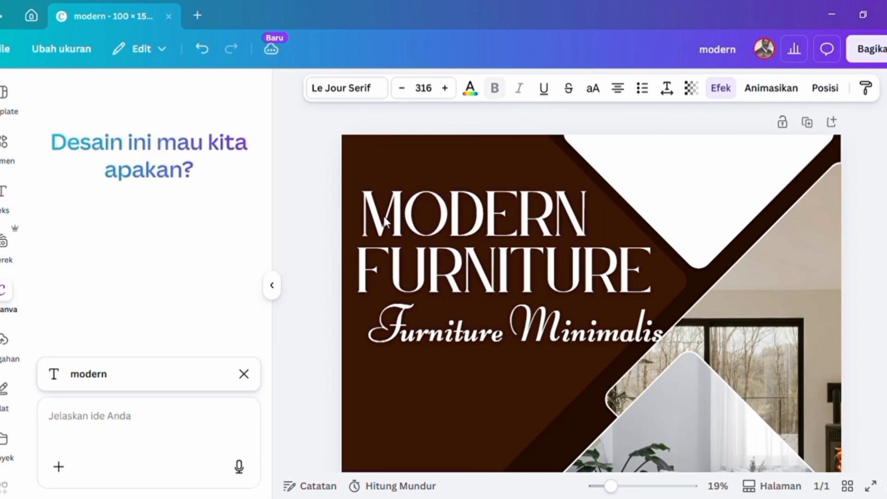
# Nudge the "Furniture Minimalis" text left so it lines up beneath the FURNITURE heading
pyautogui.click(422, 323)
pyautogui.press('Left')
pyautogui.press('Left')
pyautogui.press('Left')
pyautogui.press('Left')
pyautogui.press('Left')
pyautogui.press('Left')
pyautogui.press('Left')
pyautogui.press('Left')
pyautogui.press('Left')
pyautogui.press('Left')
pyautogui.press('Left')
pyautogui.press('Left')
pyautogui.press('Left')
pyautogui.press('Left')
pyautogui.press('Left')
pyautogui.press('Left')
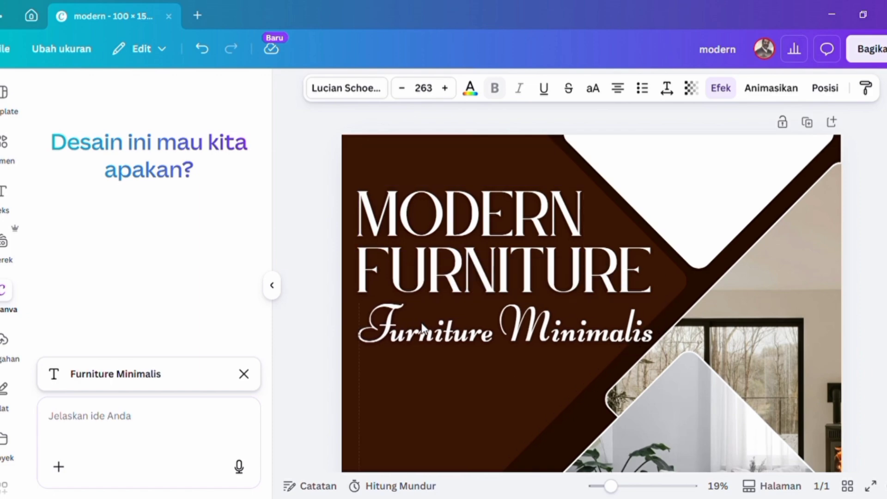
pyautogui.press('Right')
pyautogui.press('Right')
pyautogui.press('Right')
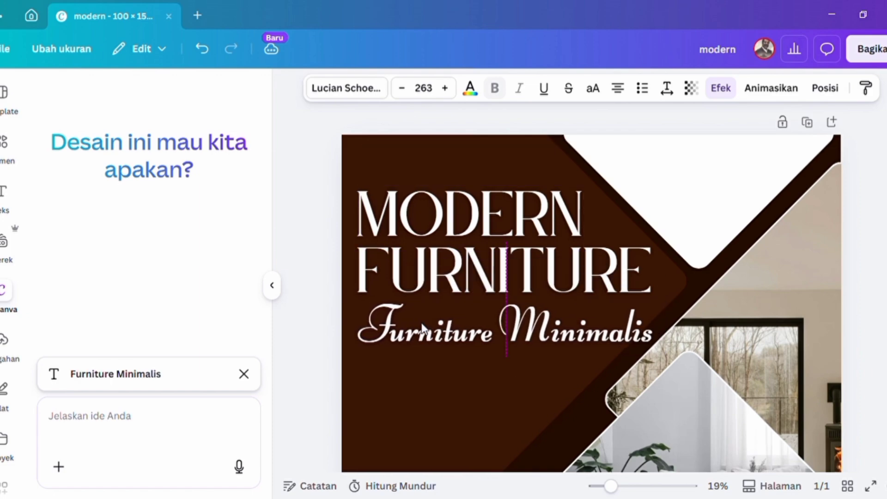
# Add a new heading text to the poster reading "new collections"
pyautogui.click(762, 308)
pyautogui.scroll(-5, 763, 309)
pyautogui.scroll(-5, 762, 308)
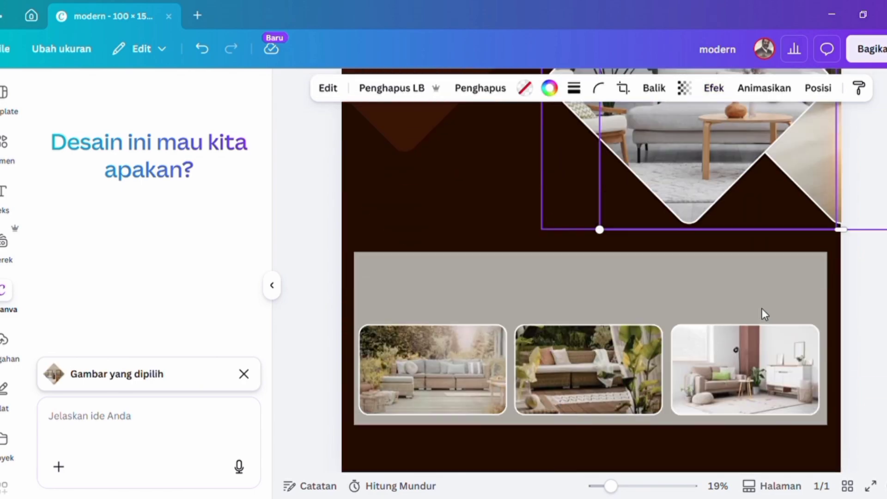
pyautogui.scroll(7, 761, 308)
pyautogui.scroll(-2, 763, 309)
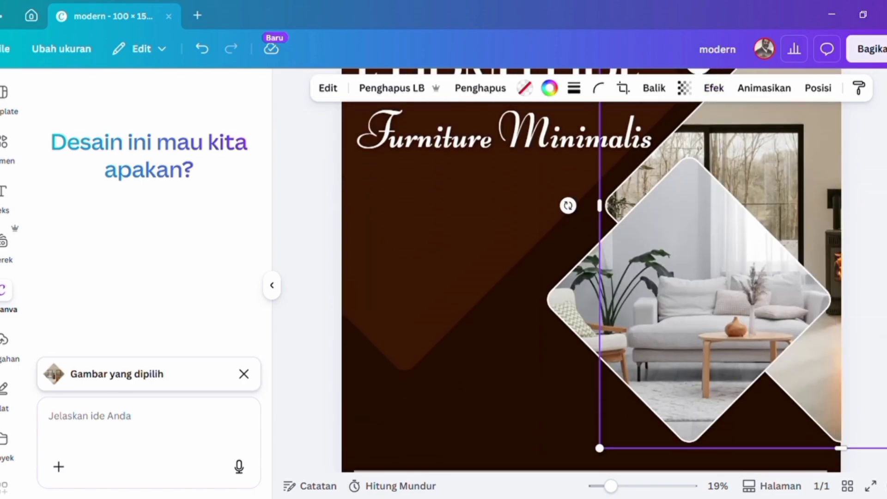
pyautogui.click(4, 193)
pyautogui.click(145, 322)
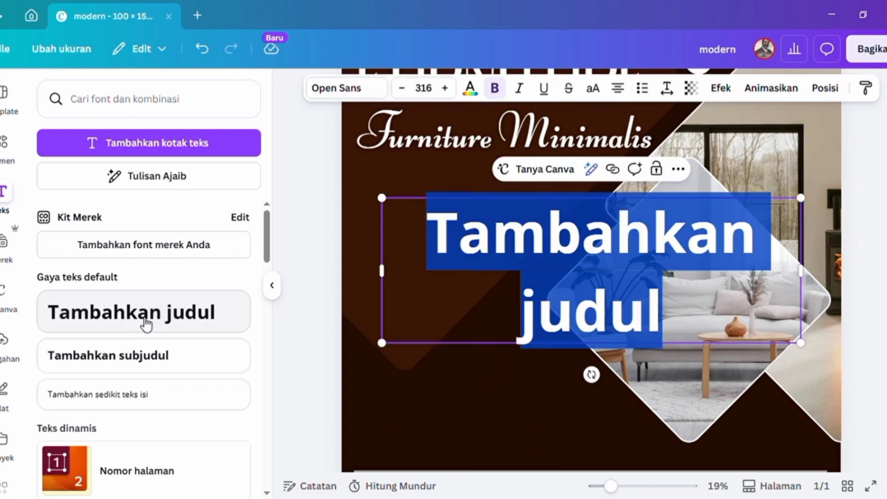
pyautogui.write('ne')
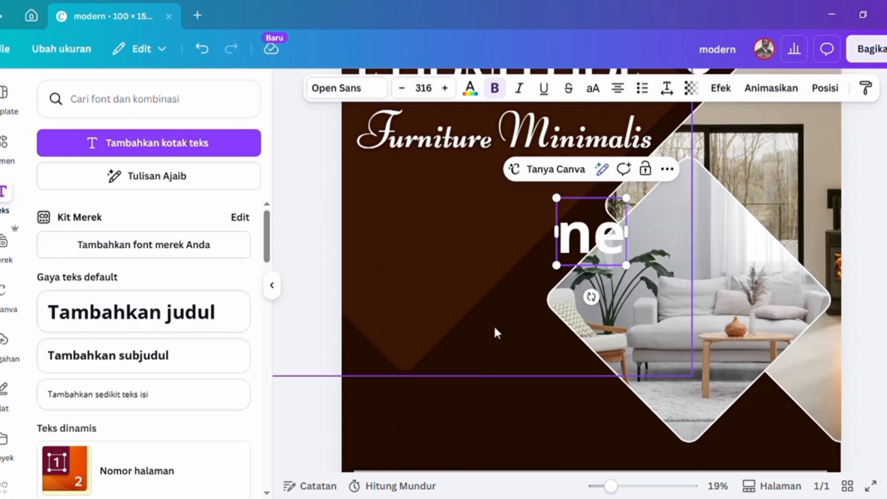
pyautogui.write('w co')
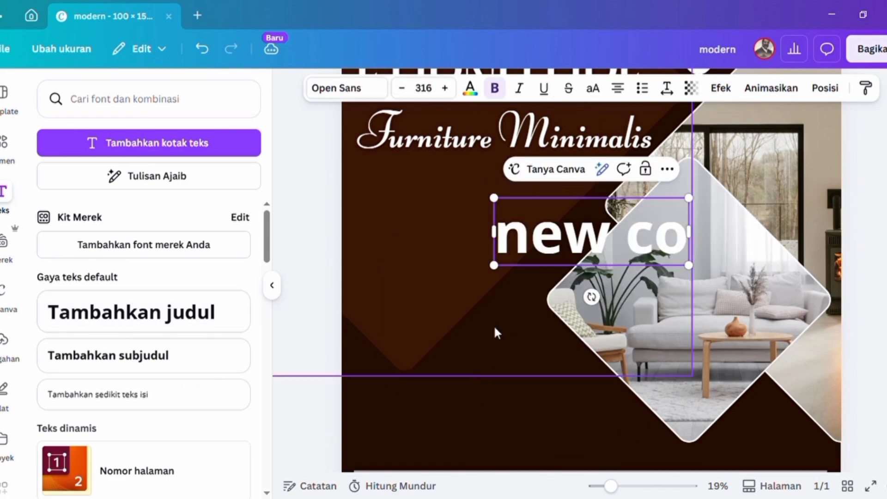
pyautogui.write('llections')
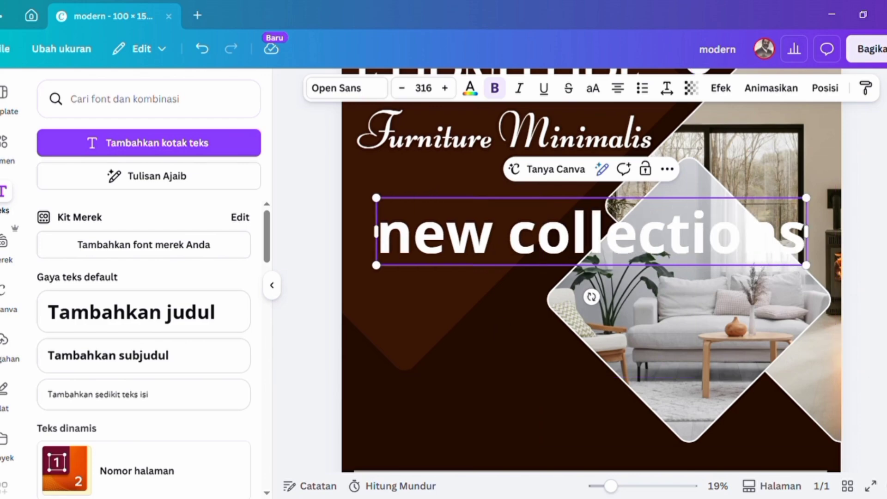
# Change the "new collections" text's font to Quintessential from the starred fonts
pyautogui.click(345, 88)
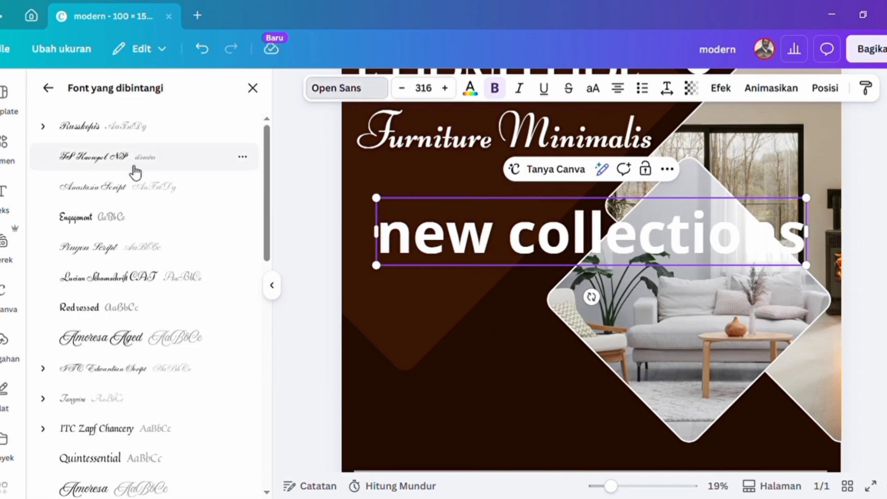
pyautogui.scroll(-2, 97, 439)
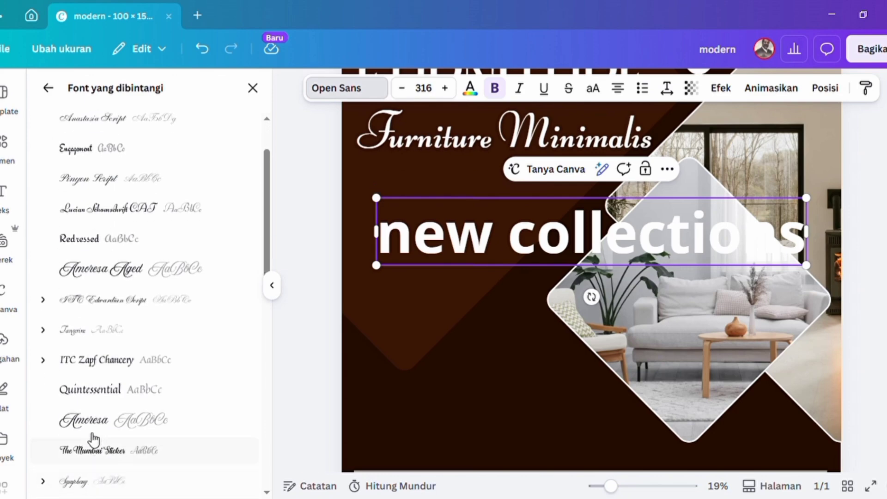
pyautogui.click(102, 395)
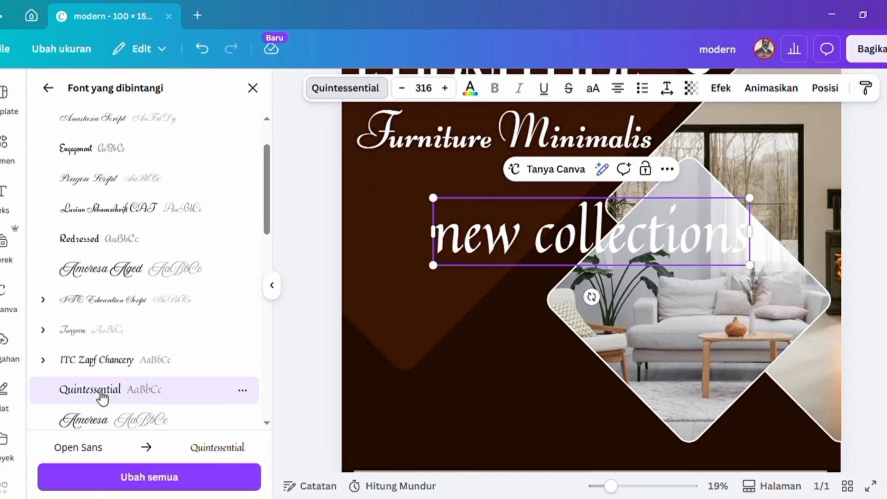
# Move the "new collections" text down onto the grey rectangle near the poster's lower edge
pyautogui.scroll(-3, 416, 319)
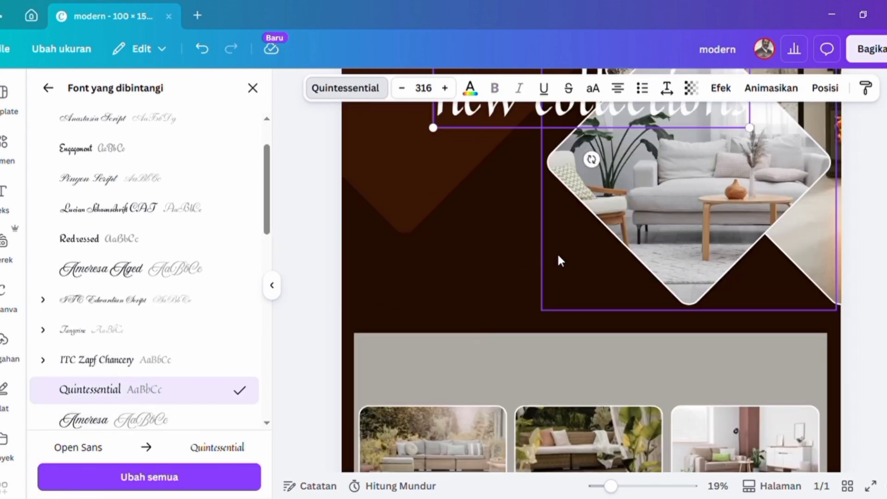
pyautogui.scroll(2, 562, 252)
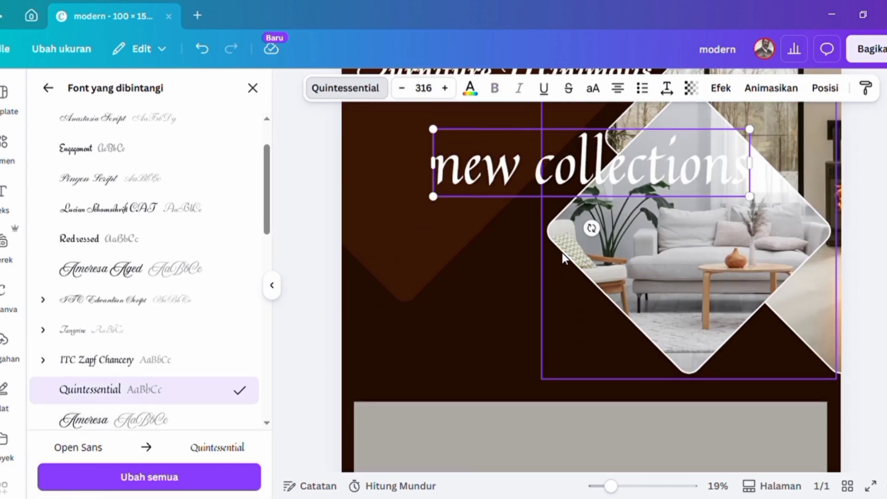
pyautogui.click(868, 145)
pyautogui.click(564, 193)
pyautogui.click(379, 245)
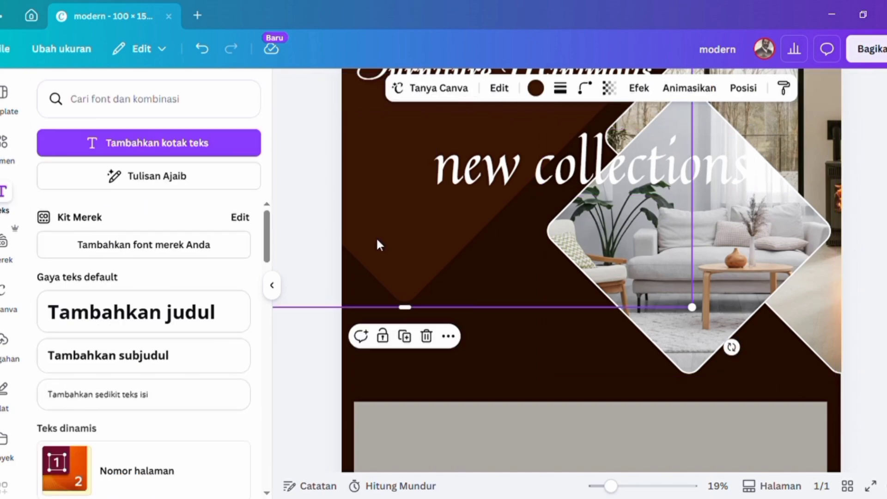
pyautogui.click(531, 181)
pyautogui.moveTo(531, 181); pyautogui.dragTo(536, 449)
pyautogui.scroll(-5, 536, 449)
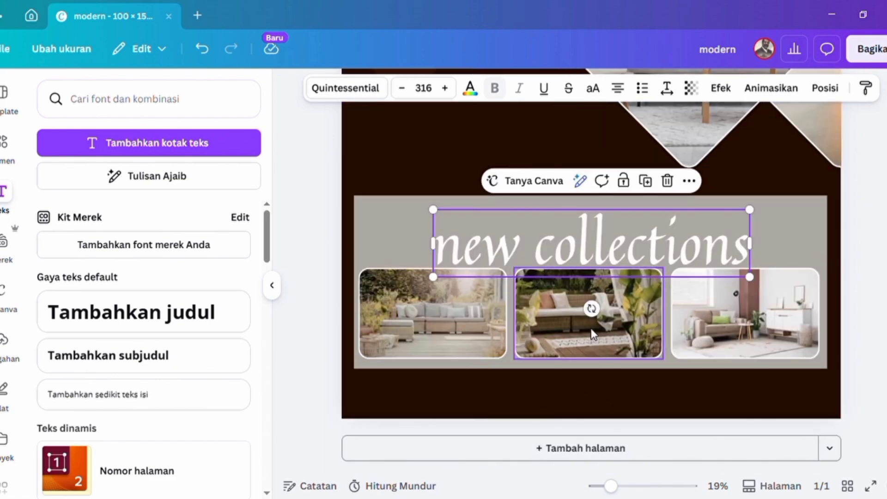
# Raise the "new collections" text within the grey rectangle so it sits just above the three photos
pyautogui.press('Up')
pyautogui.press('Up')
pyautogui.press('Up')
pyautogui.press('Up')
pyautogui.press('Up')
pyautogui.press('Up')
pyautogui.press('Up')
pyautogui.press('Up')
pyautogui.press('Up')
pyautogui.press('Up')
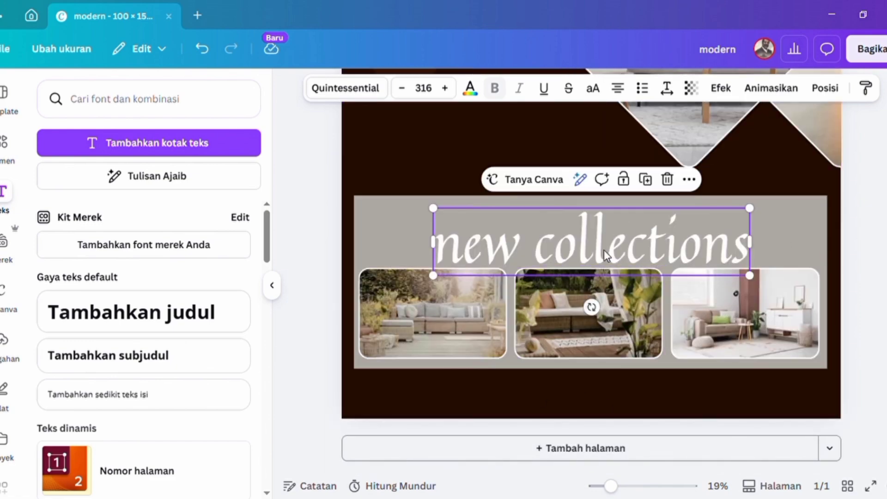
pyautogui.click(609, 256)
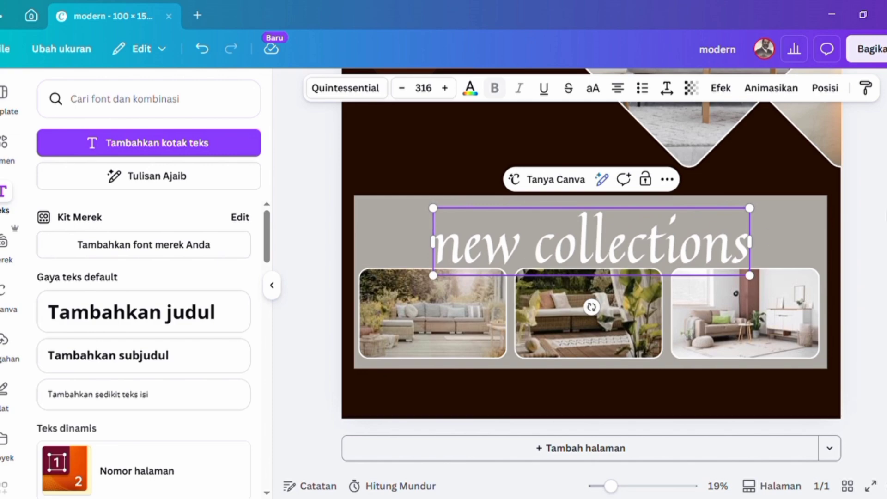
pyautogui.press('Escape')
pyautogui.moveTo(623, 245); pyautogui.dragTo(628, 237)
# Capitalize the heading as "New collections", widening its text box to fit one line and shifting it slightly left
pyautogui.click(471, 242)
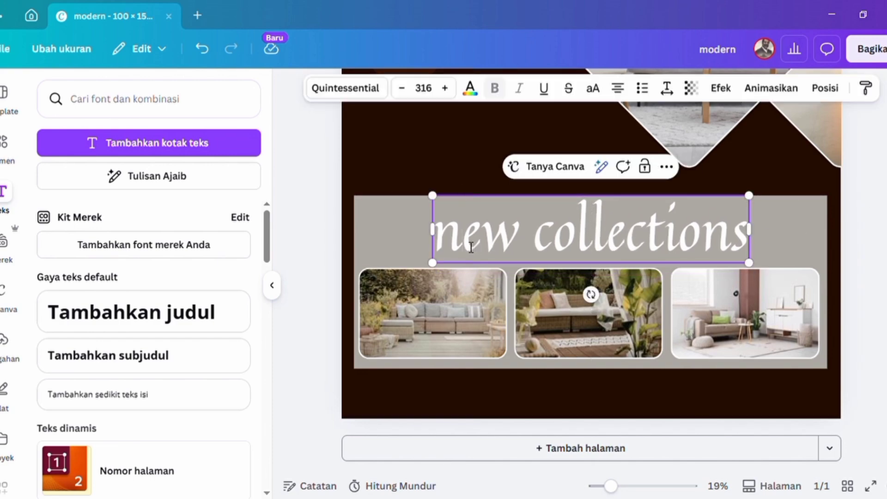
pyautogui.press('BackSpace')
pyautogui.write('New')
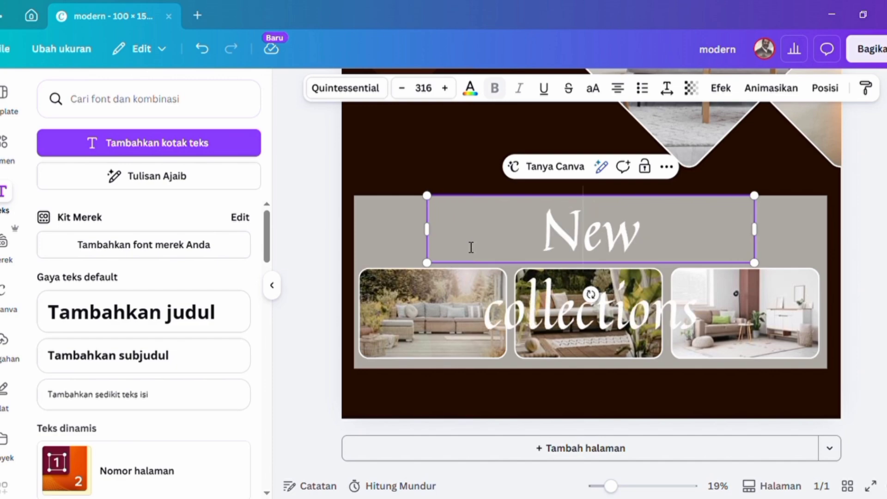
pyautogui.moveTo(762, 239); pyautogui.dragTo(780, 238)
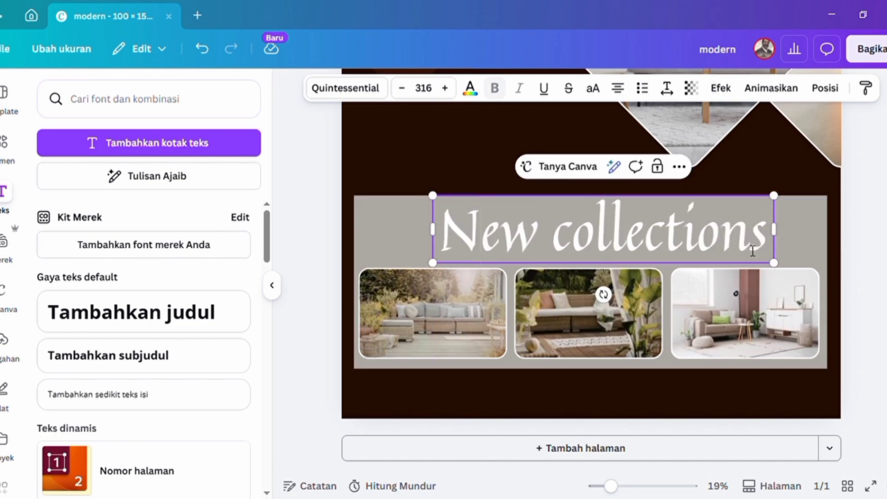
pyautogui.click(872, 218)
pyautogui.moveTo(616, 245); pyautogui.dragTo(612, 245)
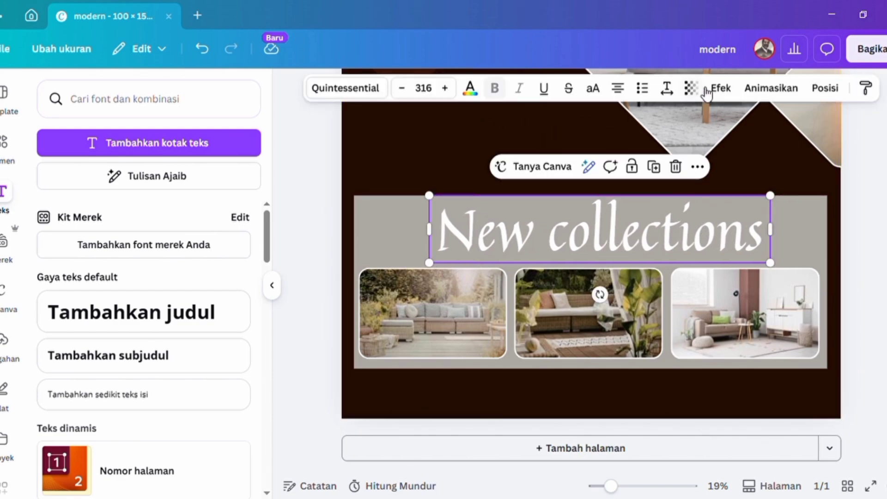
# Apply the Lepas shadow effect to the "New collections" text with the design's darkest brown as its colour
pyautogui.click(722, 88)
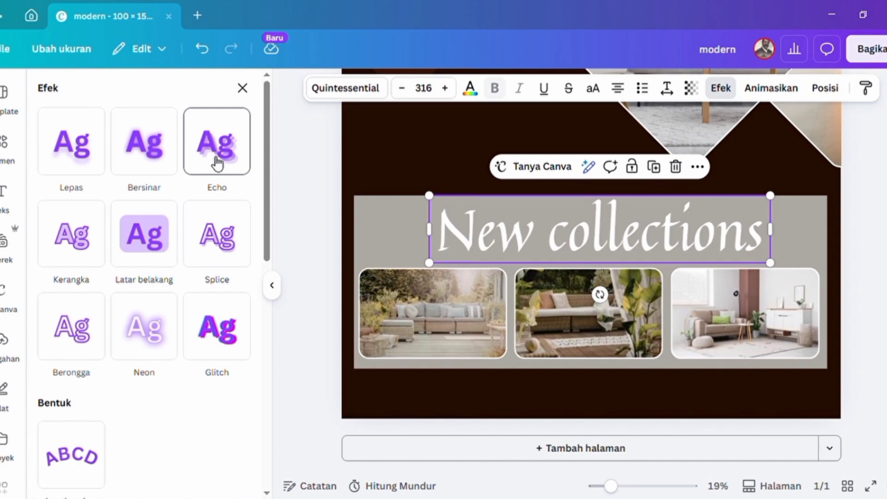
pyautogui.click(75, 158)
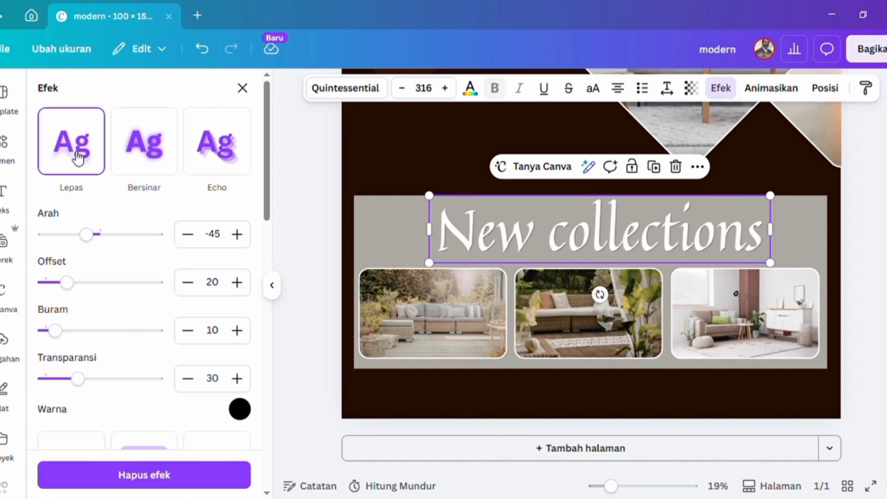
pyautogui.click(240, 409)
pyautogui.click(162, 255)
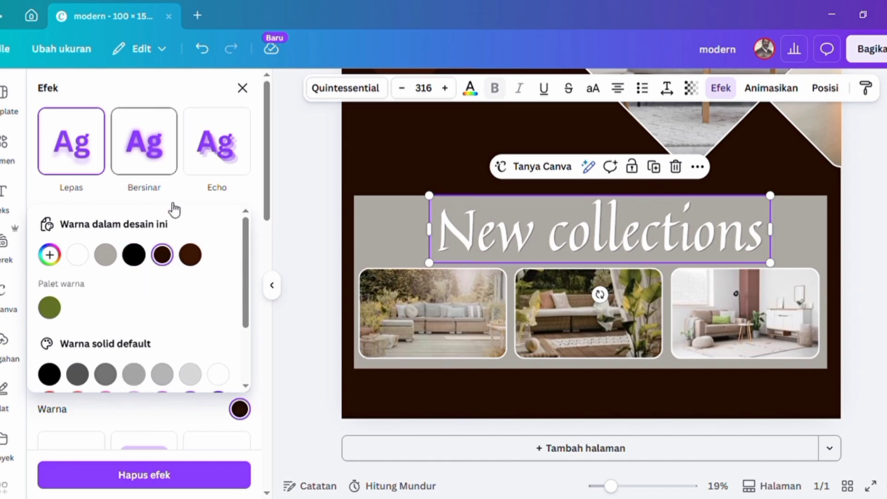
pyautogui.scroll(-2, 148, 321)
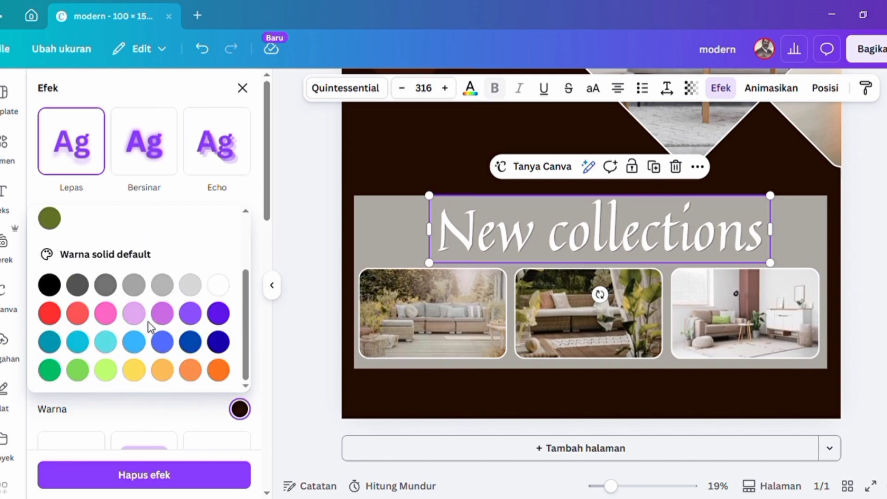
pyautogui.click(243, 88)
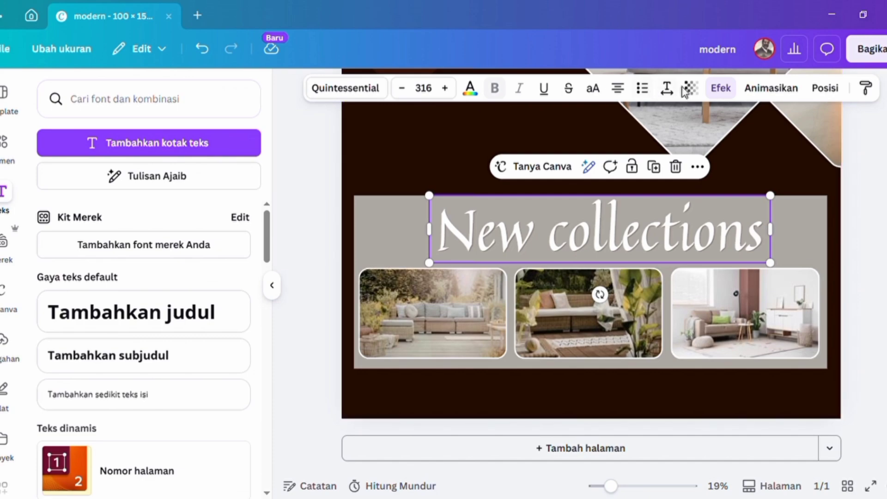
# Set the "New collections" shadow to direction -73, offset 52, blur 52 and transparency 88
pyautogui.click(721, 88)
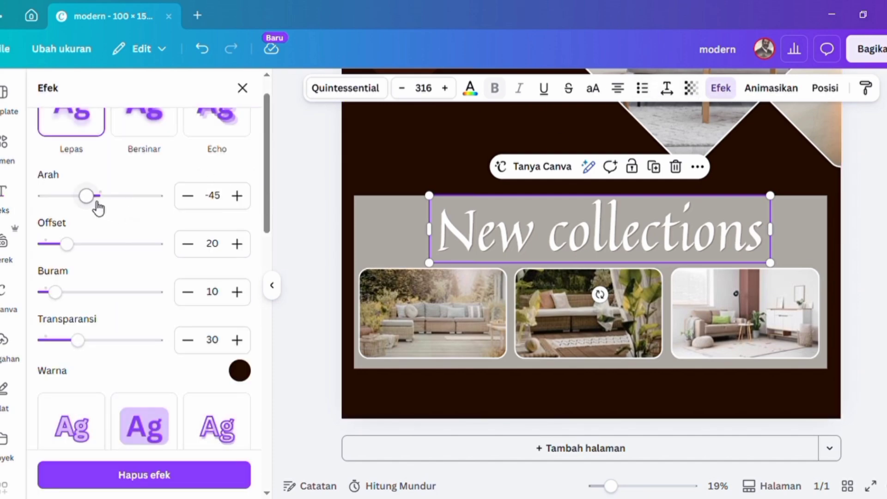
pyautogui.moveTo(55, 293); pyautogui.dragTo(88, 292)
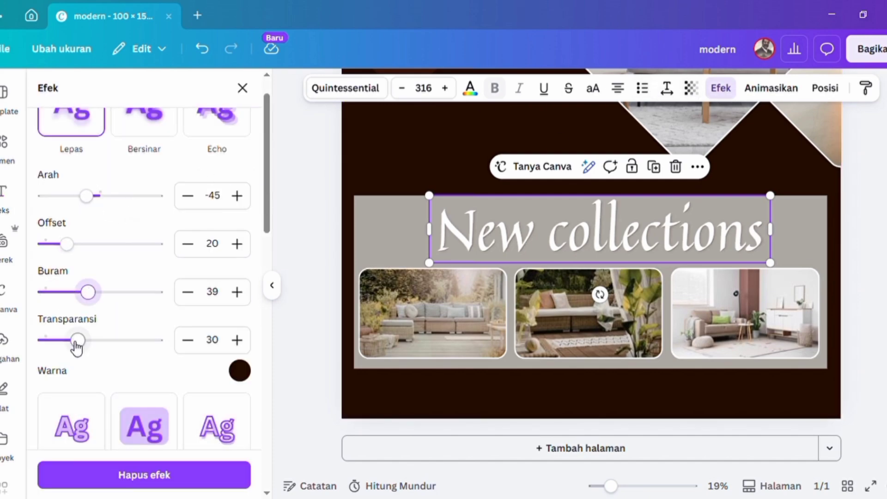
pyautogui.moveTo(77, 341); pyautogui.dragTo(137, 340)
pyautogui.moveTo(67, 243); pyautogui.dragTo(80, 244)
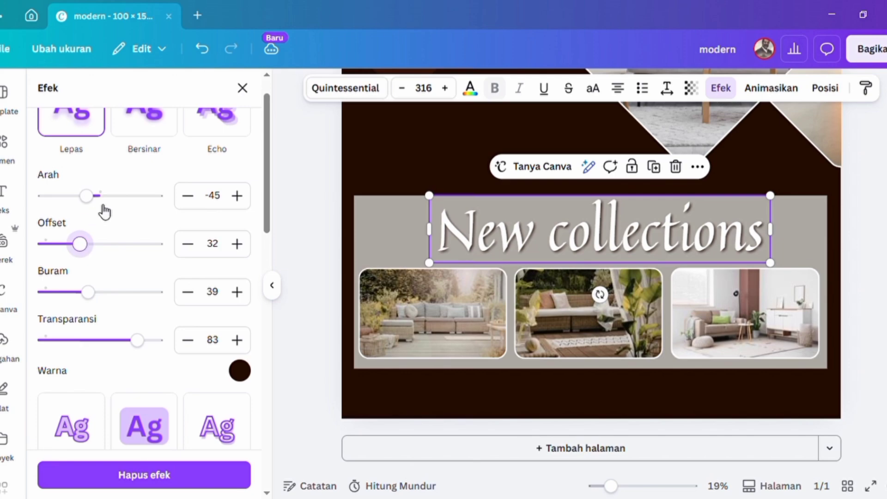
pyautogui.moveTo(91, 203); pyautogui.dragTo(79, 204)
pyautogui.moveTo(81, 245); pyautogui.dragTo(103, 244)
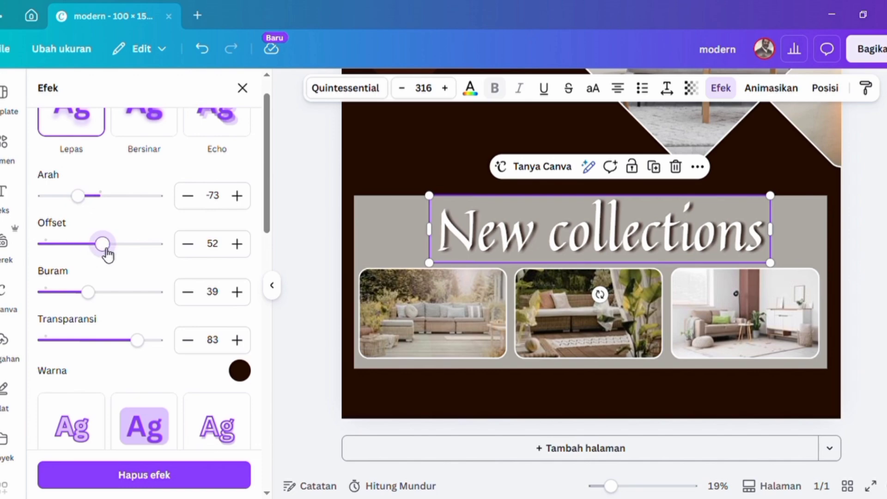
pyautogui.moveTo(89, 293); pyautogui.dragTo(104, 300)
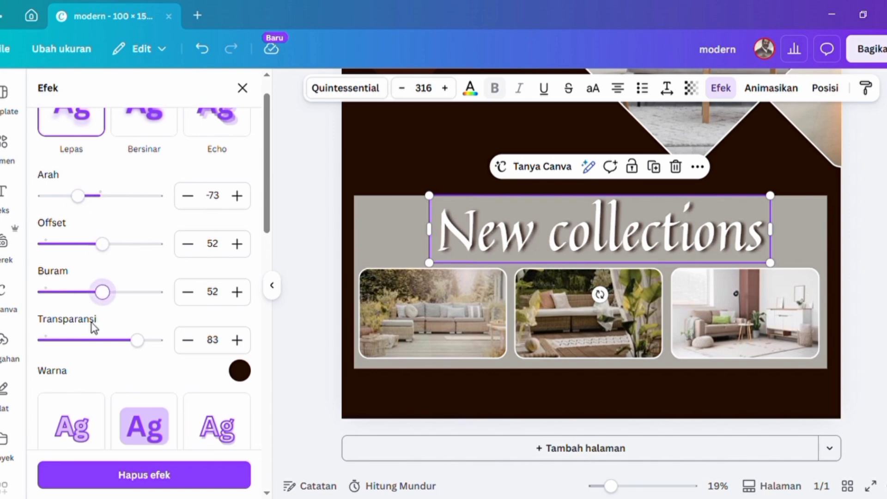
pyautogui.moveTo(138, 341); pyautogui.dragTo(150, 346)
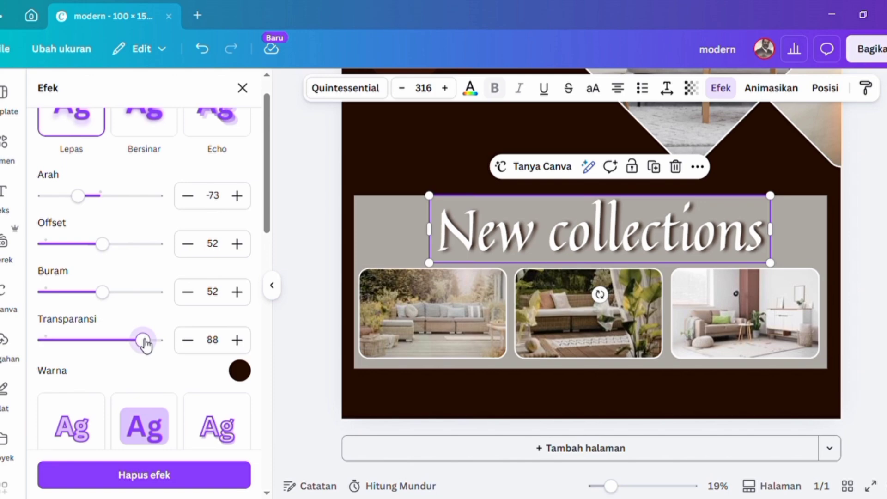
pyautogui.click(865, 288)
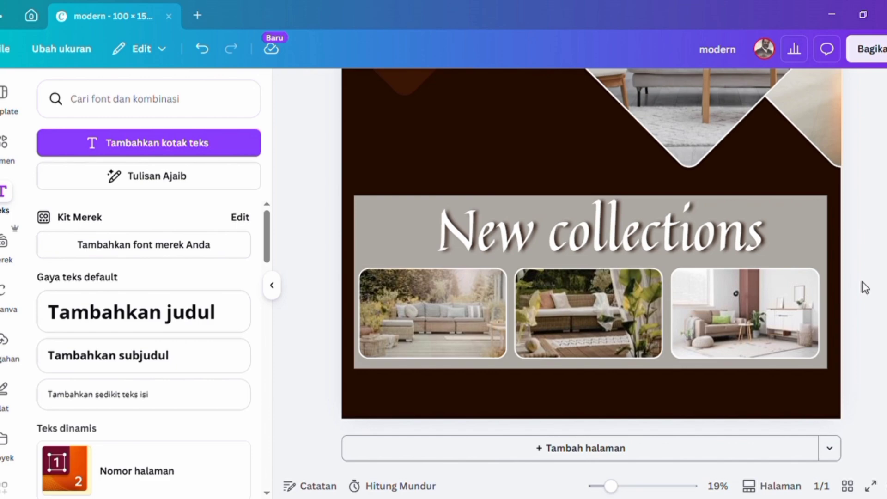
# Review the whole poster layout, from the "MODERN FURNITURE" heading down to the "New collections" section
pyautogui.scroll(3, 865, 287)
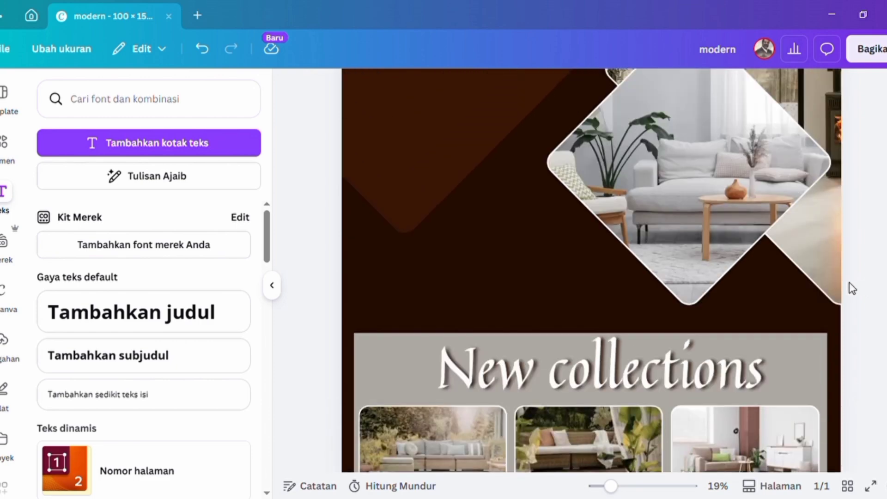
pyautogui.moveTo(618, 489); pyautogui.dragTo(599, 488)
pyautogui.scroll(1, 697, 389)
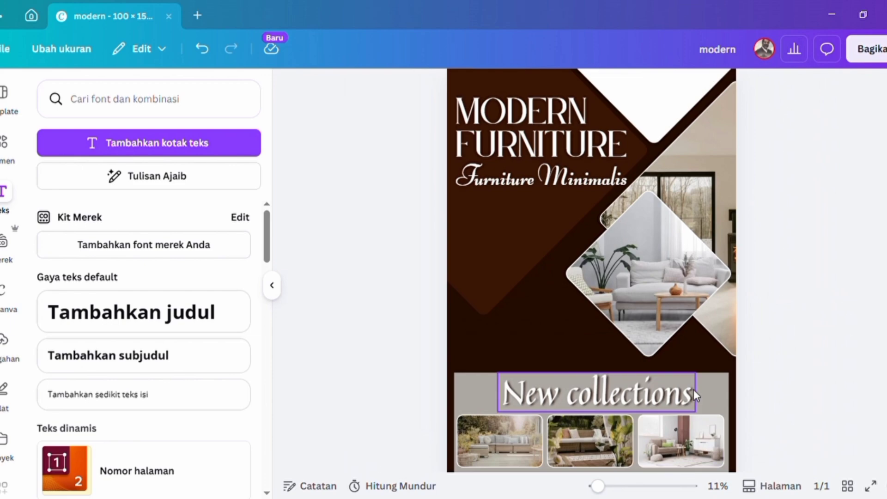
pyautogui.scroll(1, 695, 390)
pyautogui.scroll(-2, 693, 389)
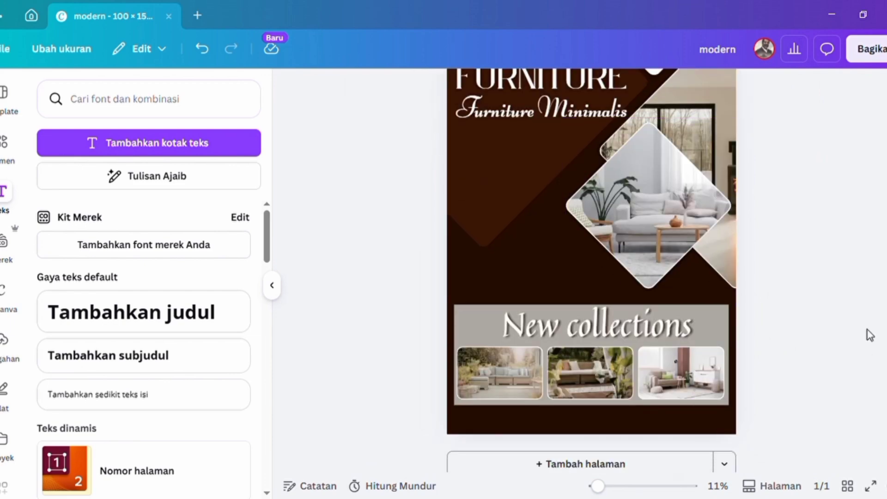
pyautogui.scroll(2, 871, 335)
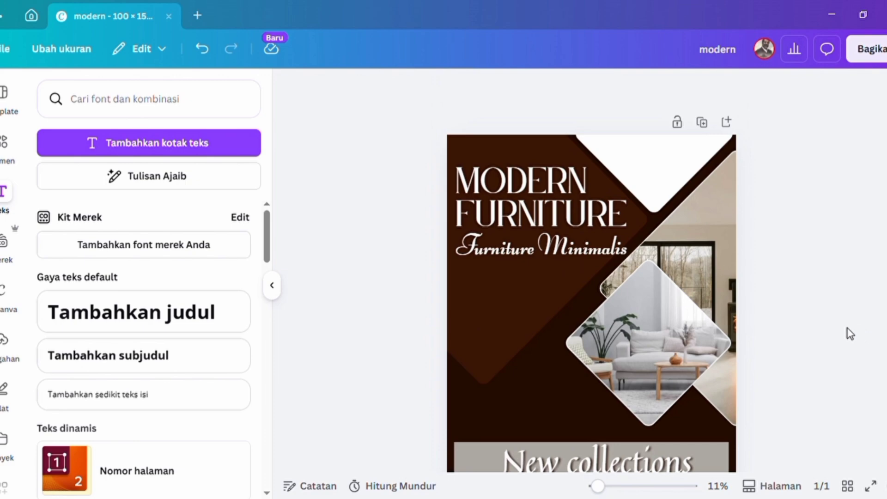
pyautogui.scroll(-1, 846, 324)
# Download the finished poster as a PNG file at size 1x, 3,780 × 5,669 pixels
pyautogui.click(869, 49)
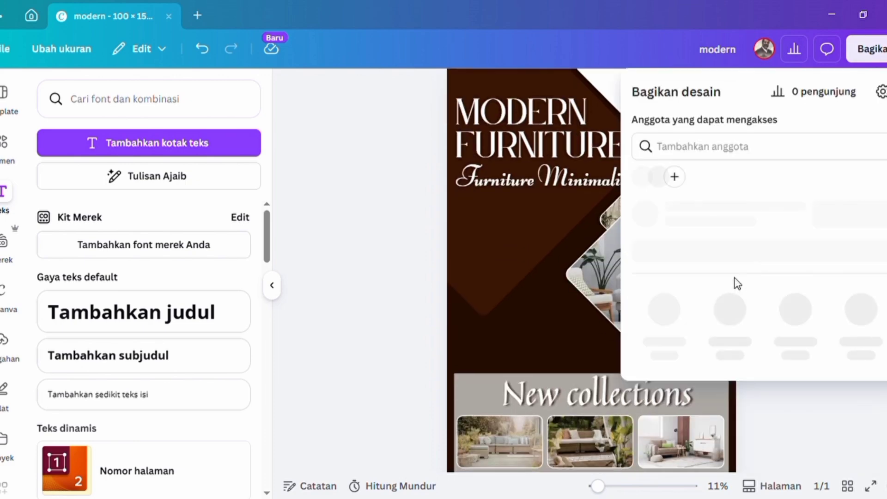
pyautogui.click(678, 368)
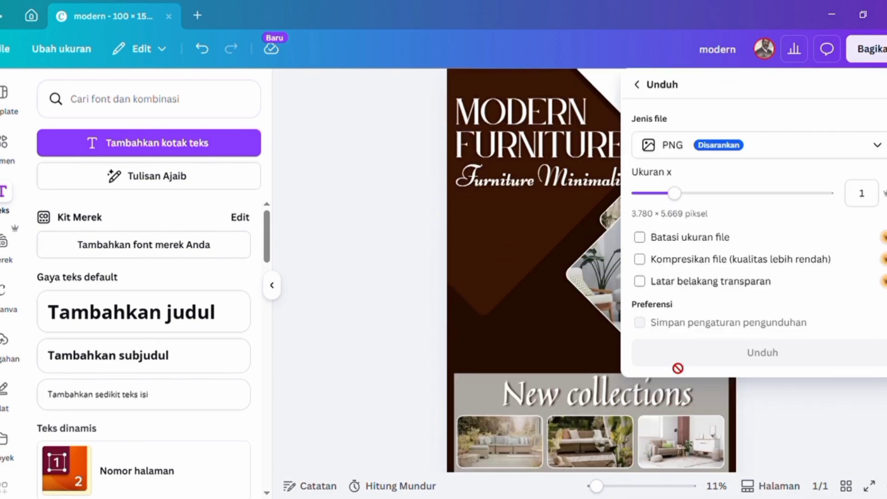
pyautogui.click(770, 365)
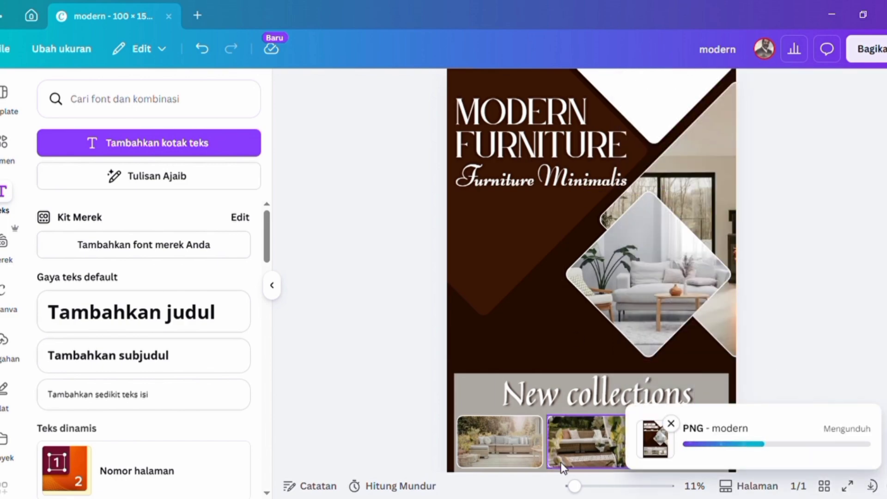
pyautogui.moveTo(577, 492); pyautogui.dragTo(577, 493)
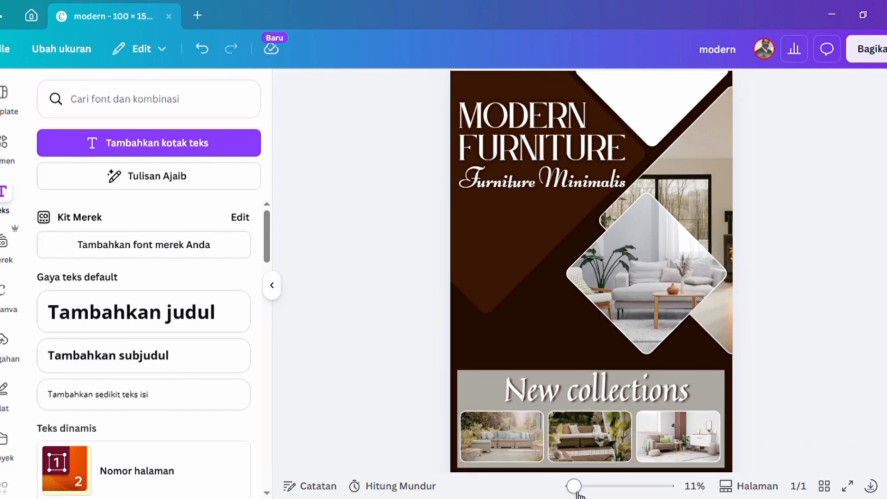